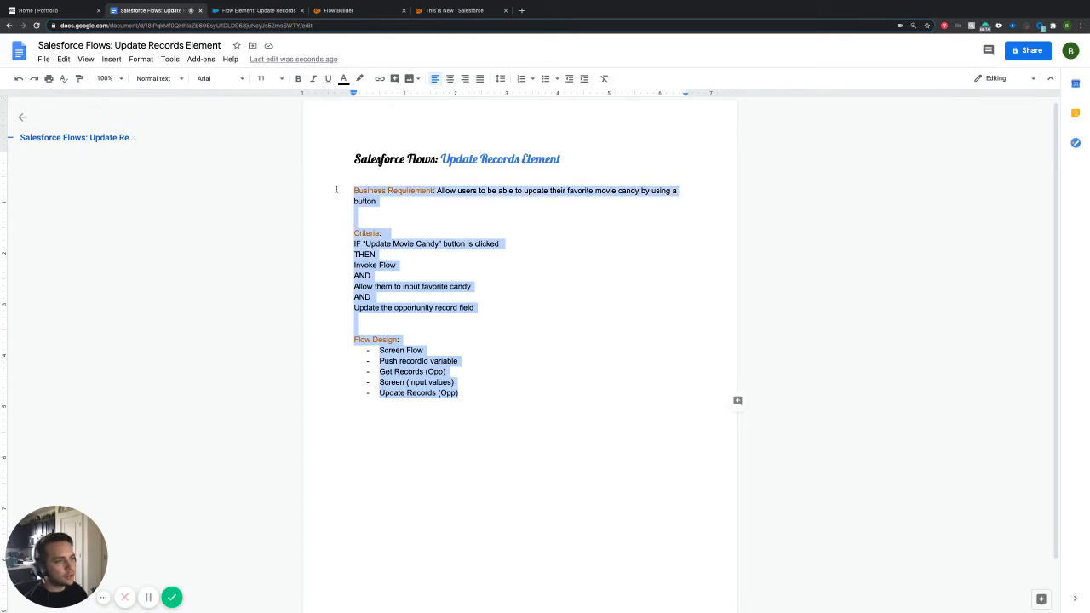
# Switch to the portfolio website and browse the blog posts in the Thoughts category.
pyautogui.click(548, 286)
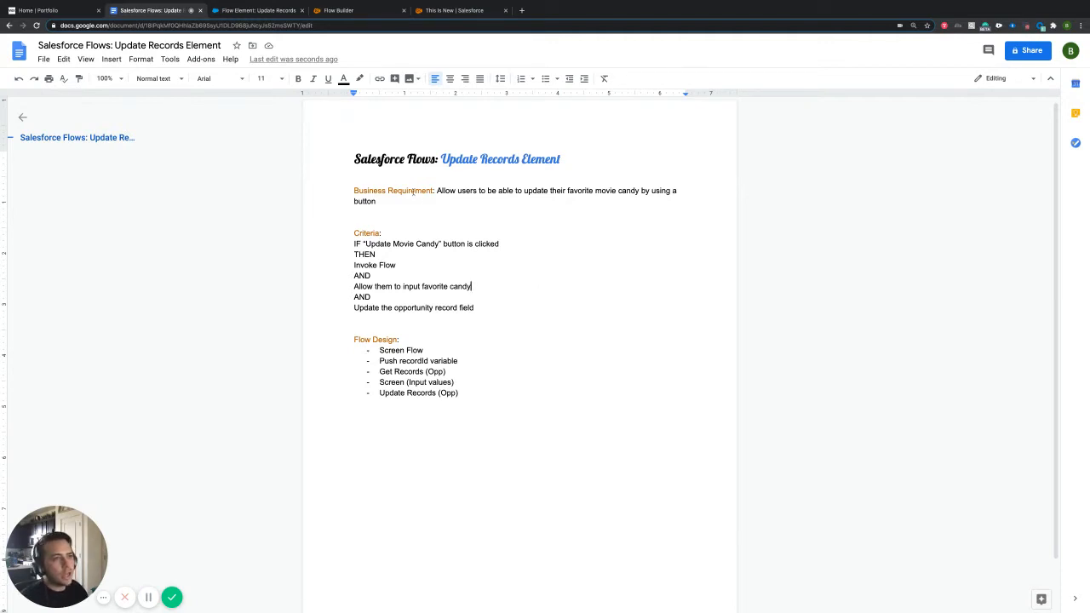
pyautogui.click(51, 10)
pyautogui.scroll(5, 282, 192)
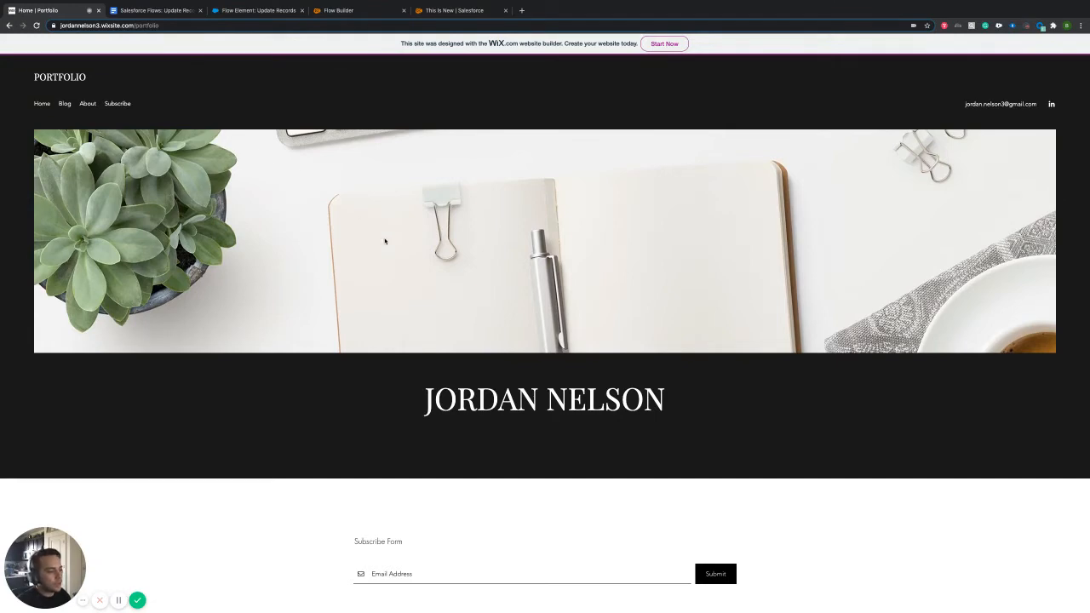
pyautogui.scroll(-4, 387, 245)
pyautogui.click(525, 331)
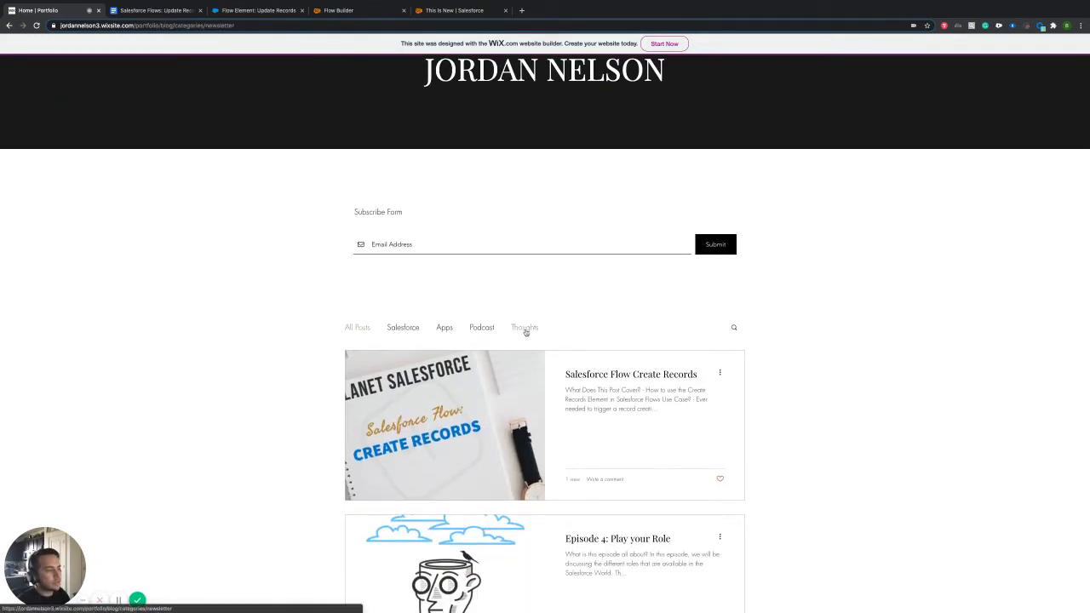
pyautogui.scroll(-5, 424, 335)
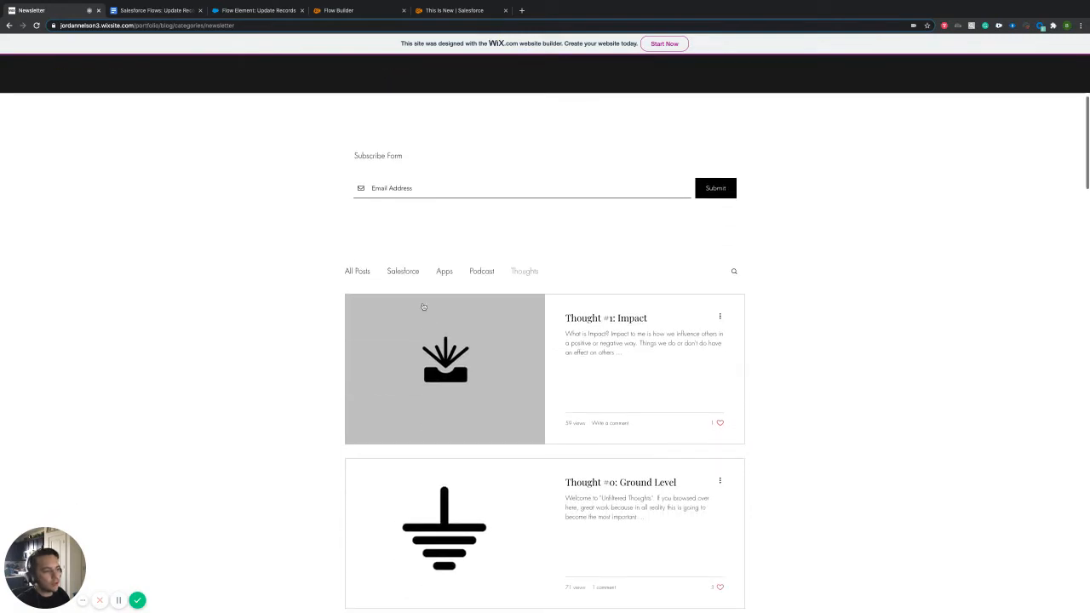
pyautogui.scroll(5, 601, 186)
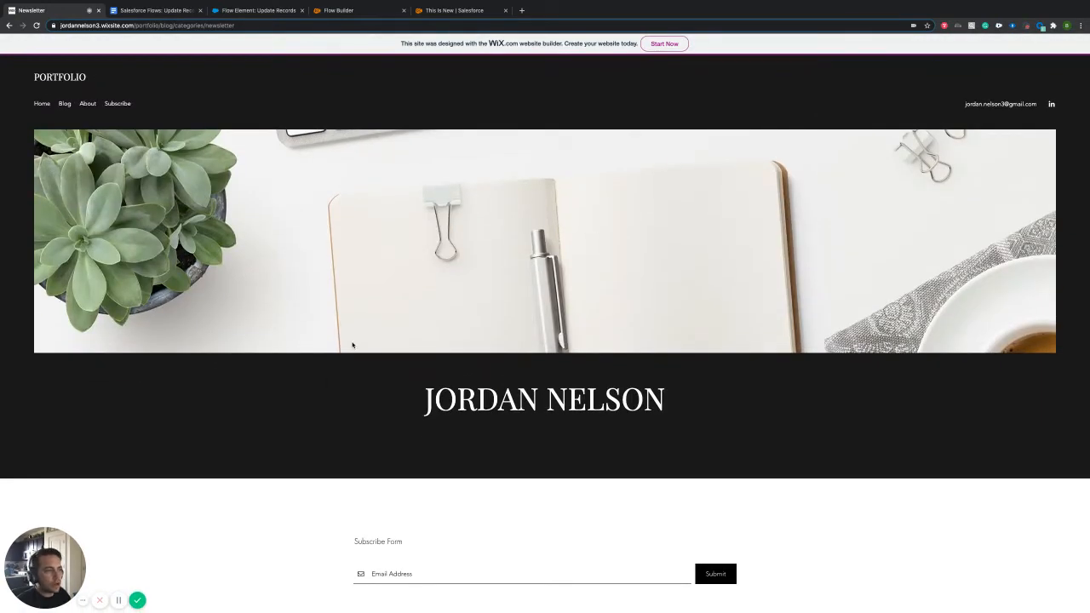
pyautogui.scroll(-3, 353, 344)
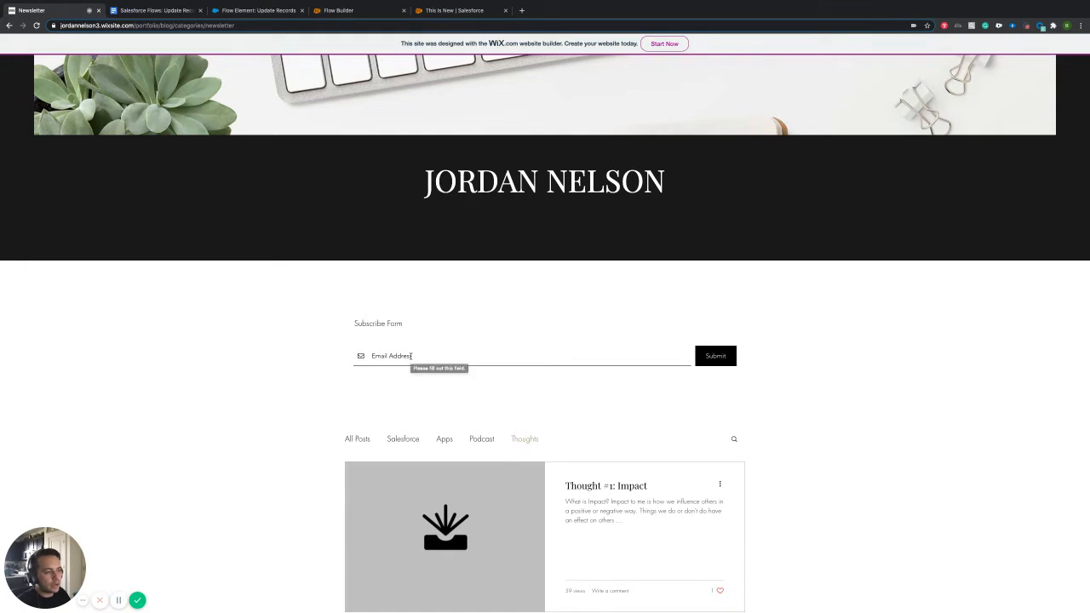
# Show all blog posts and look through the most recent entries.
pyautogui.click(357, 438)
pyautogui.scroll(-5, 306, 382)
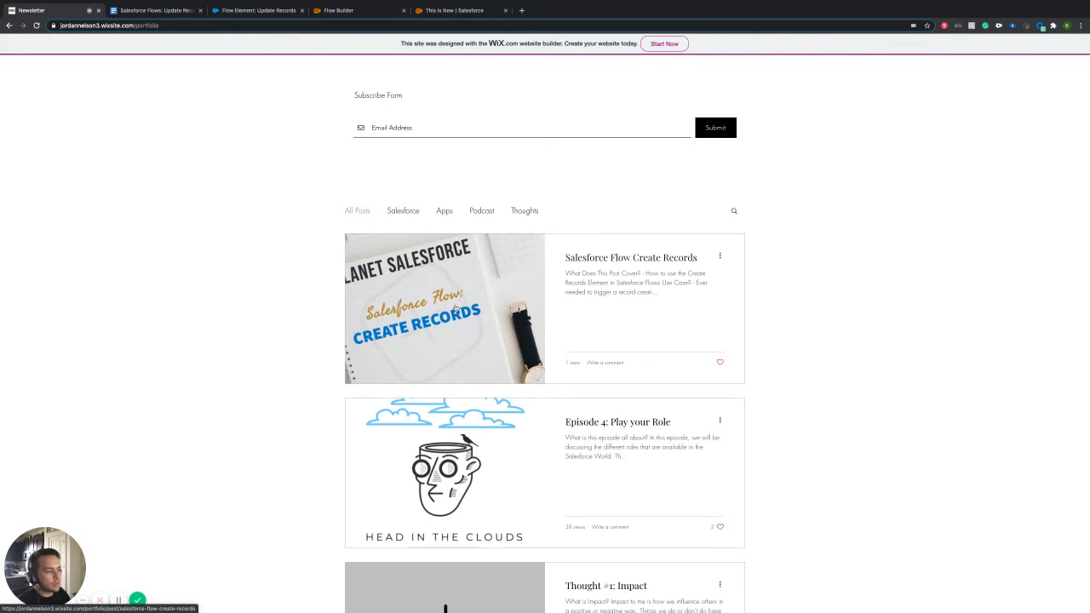
pyautogui.scroll(-2, 459, 308)
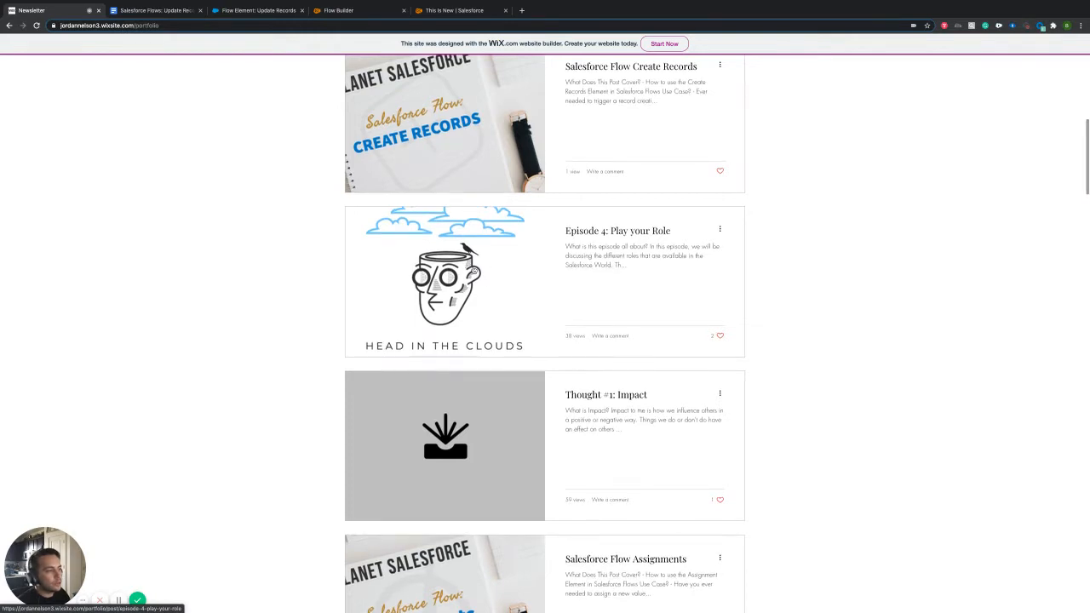
pyautogui.scroll(2, 471, 271)
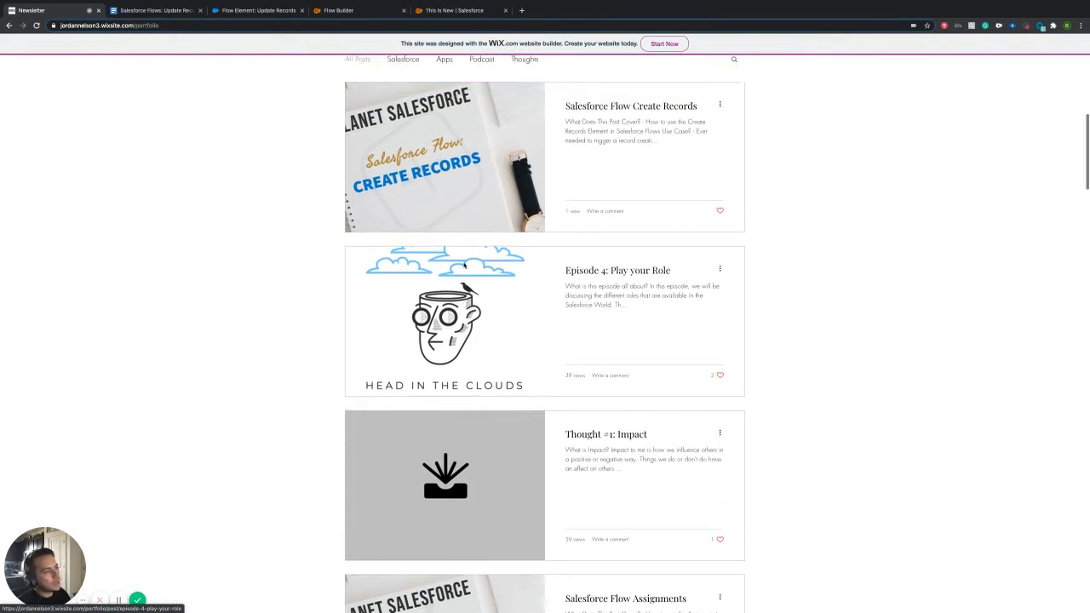
# Browse the blog's Salesforce category and the episodes in its Podcast category.
pyautogui.click(410, 194)
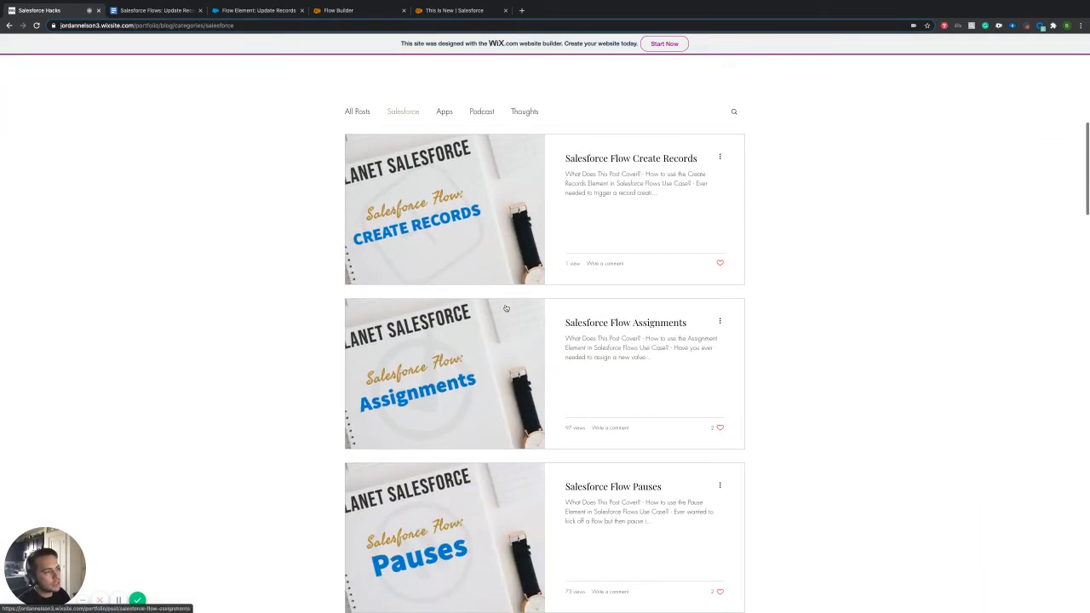
pyautogui.click(481, 112)
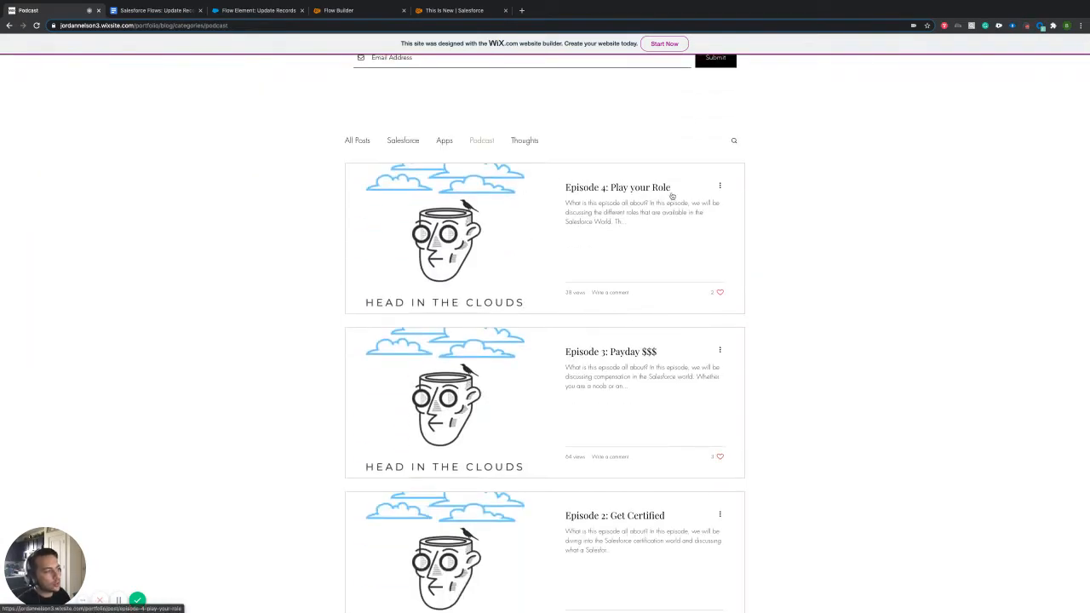
pyautogui.scroll(-2, 614, 332)
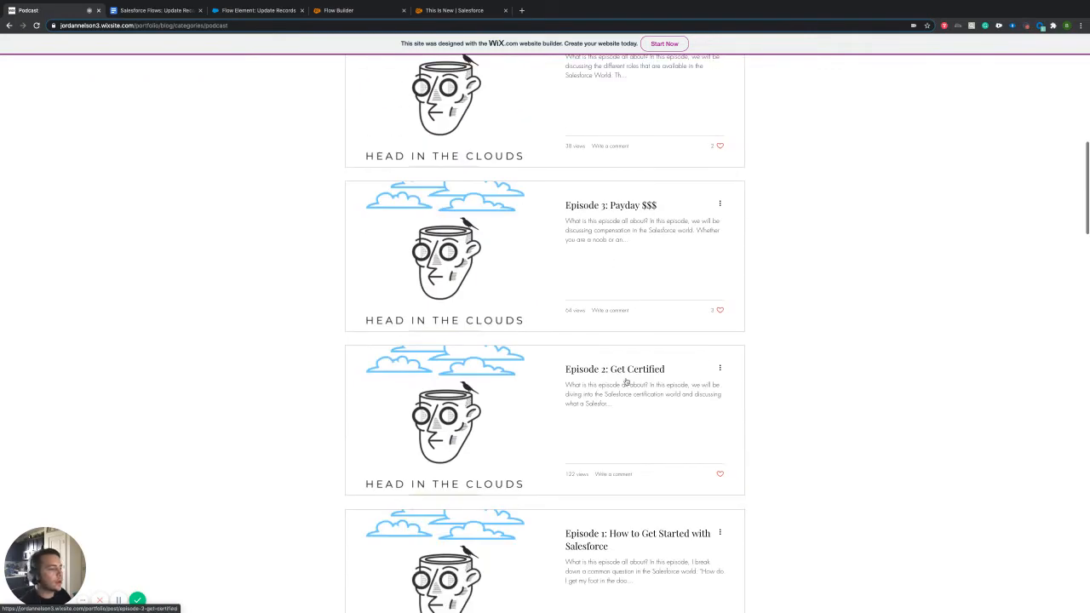
# Filter the blog to the Apps category and look through its posts.
pyautogui.scroll(5, 511, 332)
pyautogui.scroll(-2, 460, 316)
pyautogui.click(446, 299)
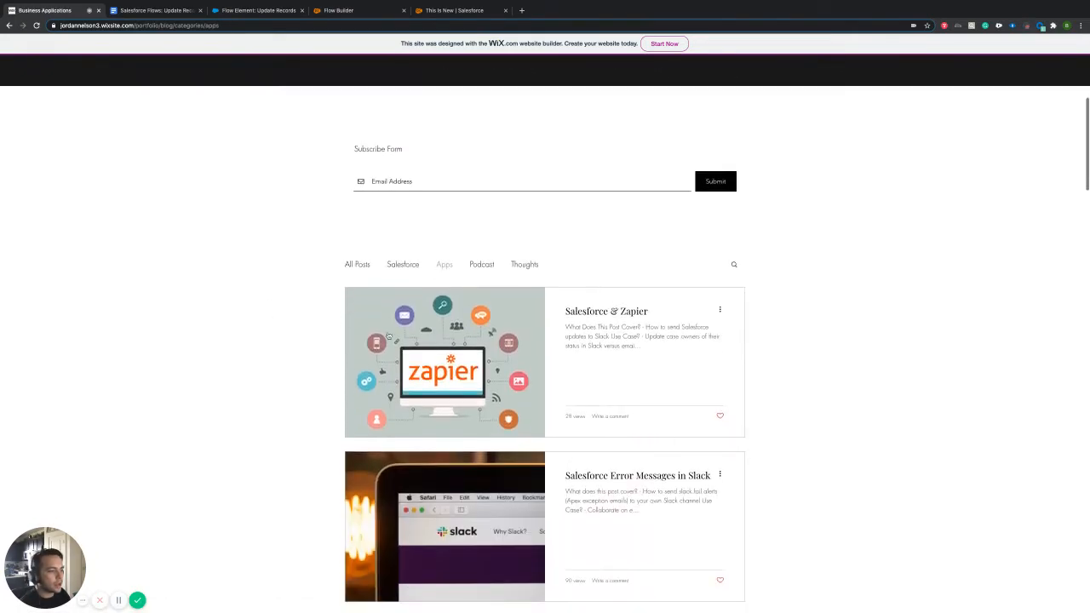
pyautogui.scroll(-1, 851, 315)
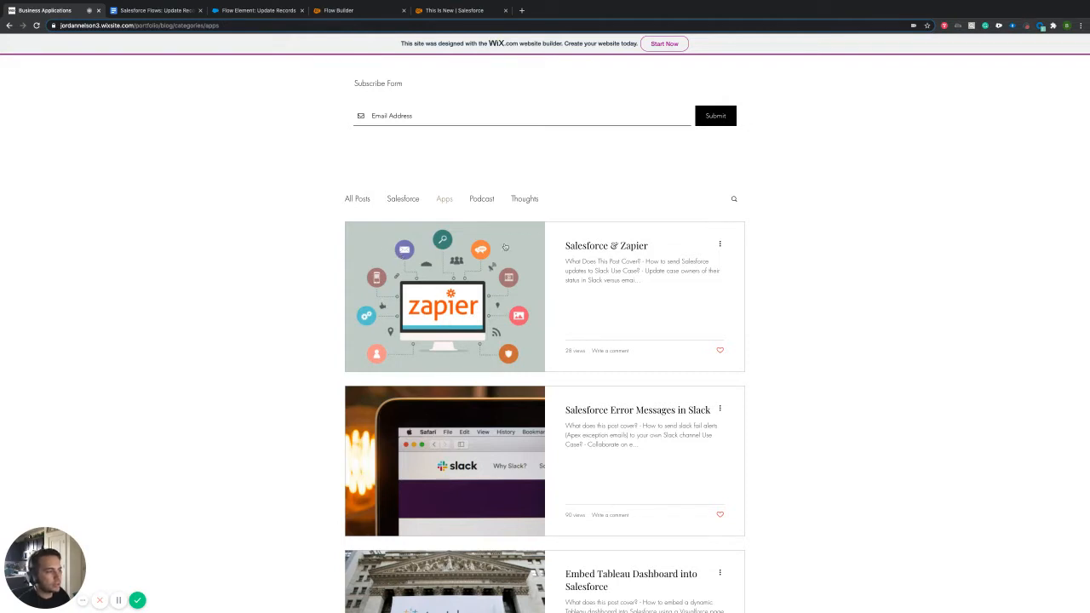
pyautogui.scroll(-2, 488, 286)
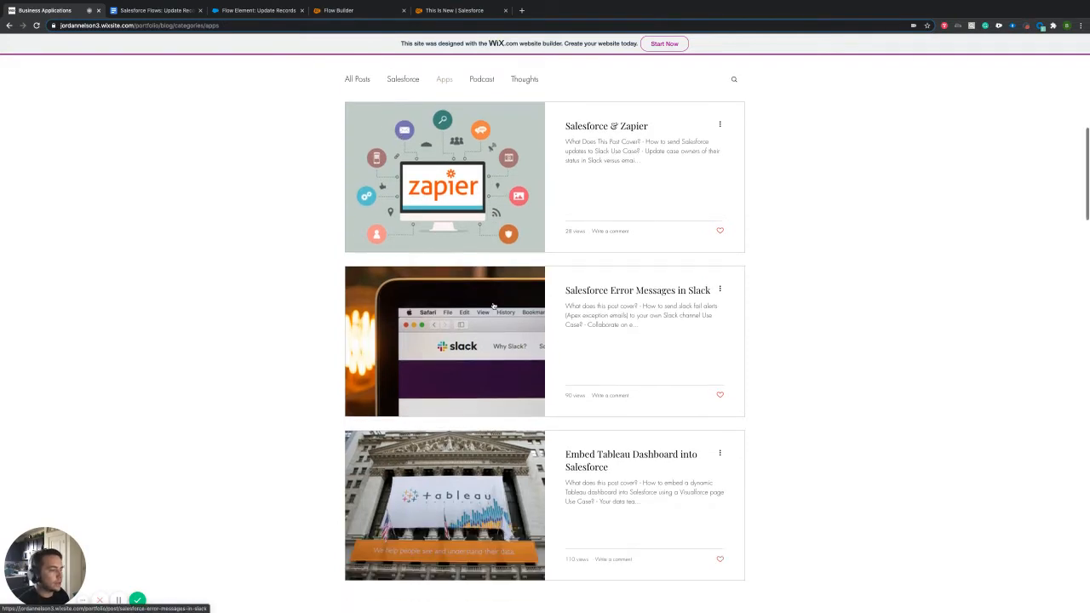
pyautogui.scroll(1, 487, 280)
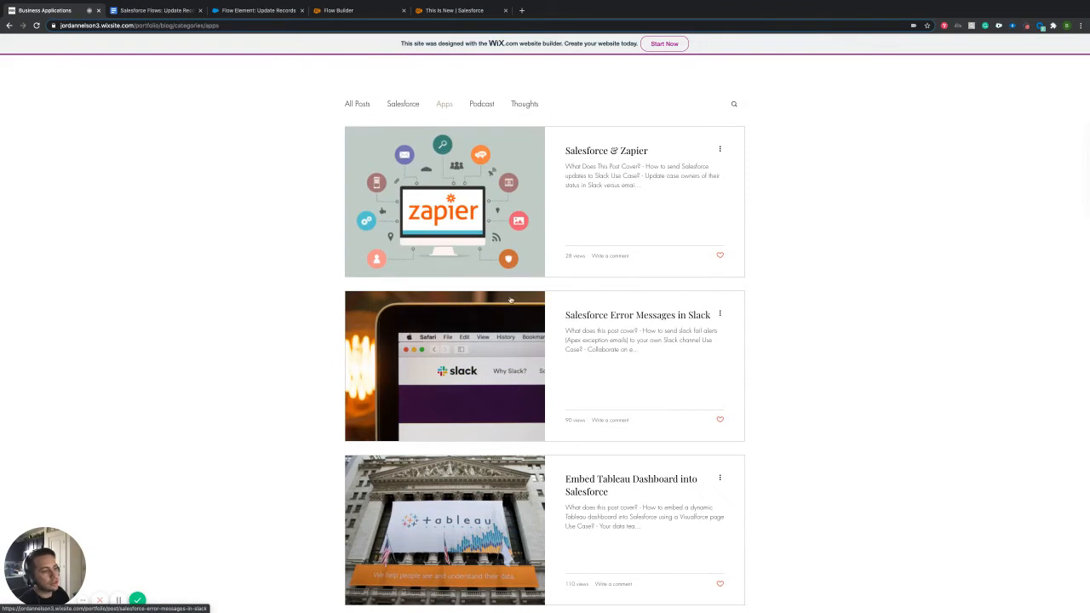
pyautogui.scroll(1, 373, 196)
# Open the Salesforce Flow Create Records post from all posts and examine its use case, configuration screenshots and Video Walkthrough section.
pyautogui.click(357, 182)
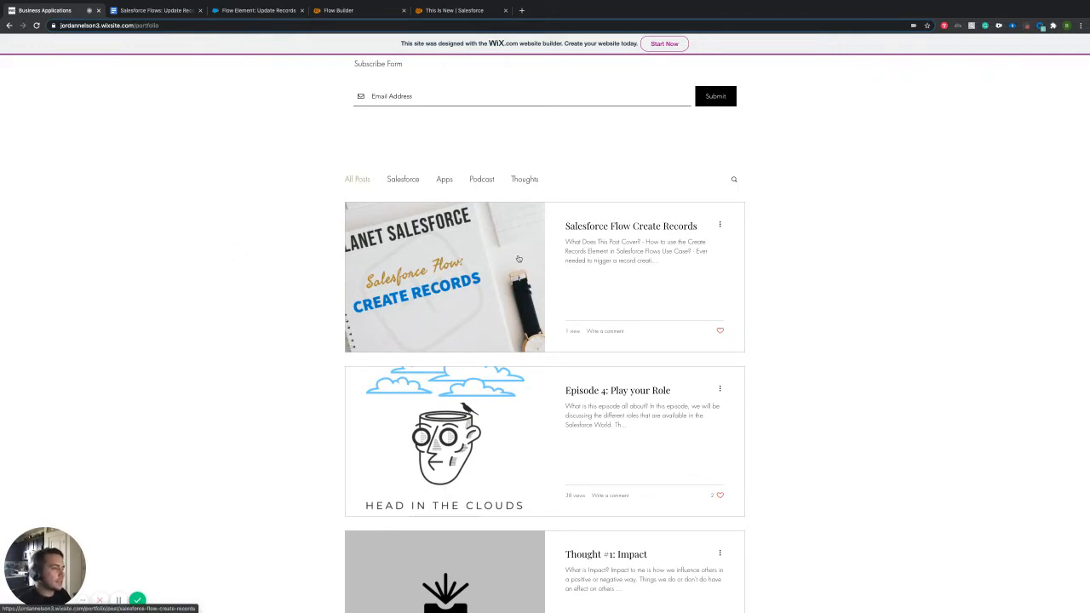
pyautogui.click(463, 264)
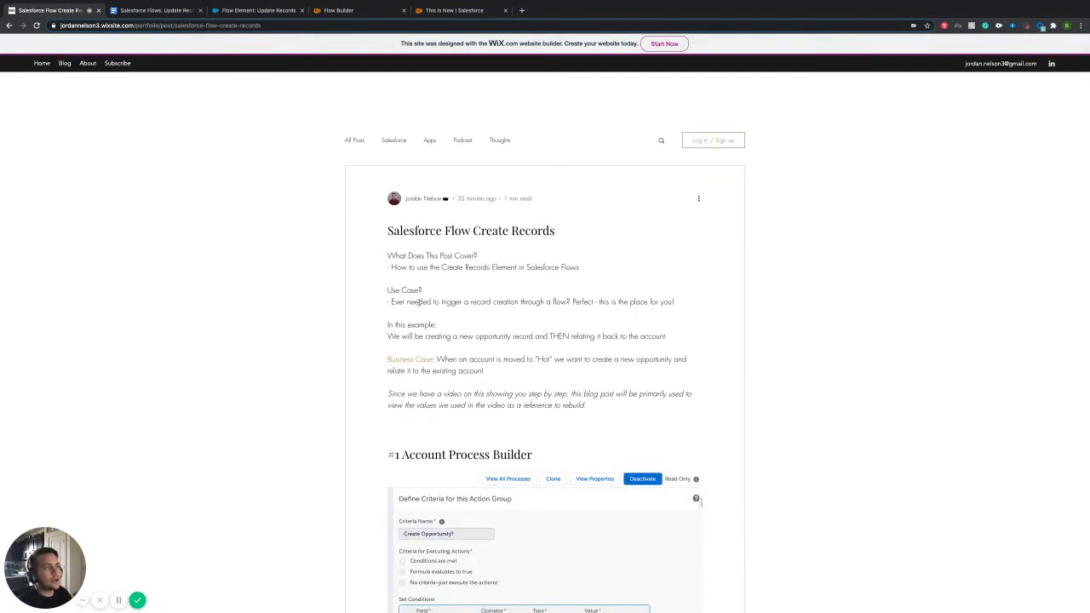
pyautogui.scroll(-1, 462, 318)
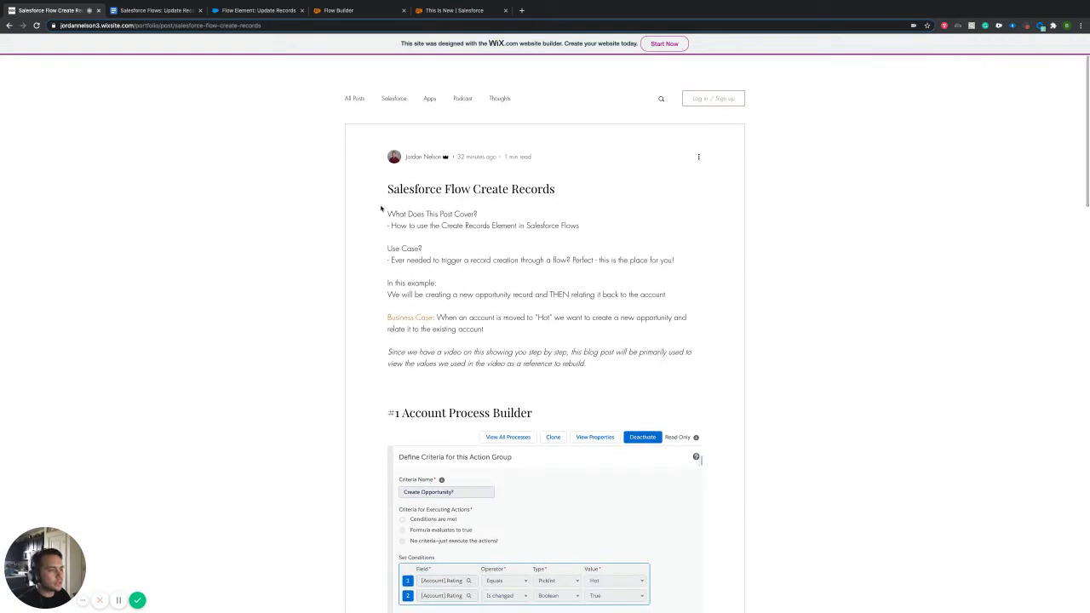
pyautogui.moveTo(377, 213); pyautogui.dragTo(423, 260)
pyautogui.scroll(-10, 367, 323)
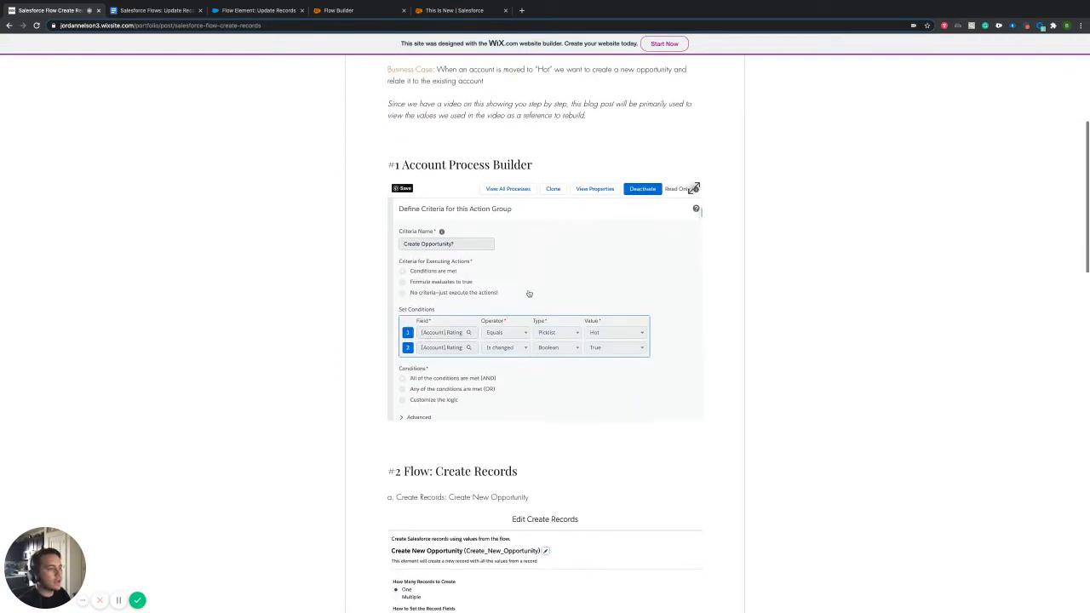
pyautogui.scroll(-5, 524, 356)
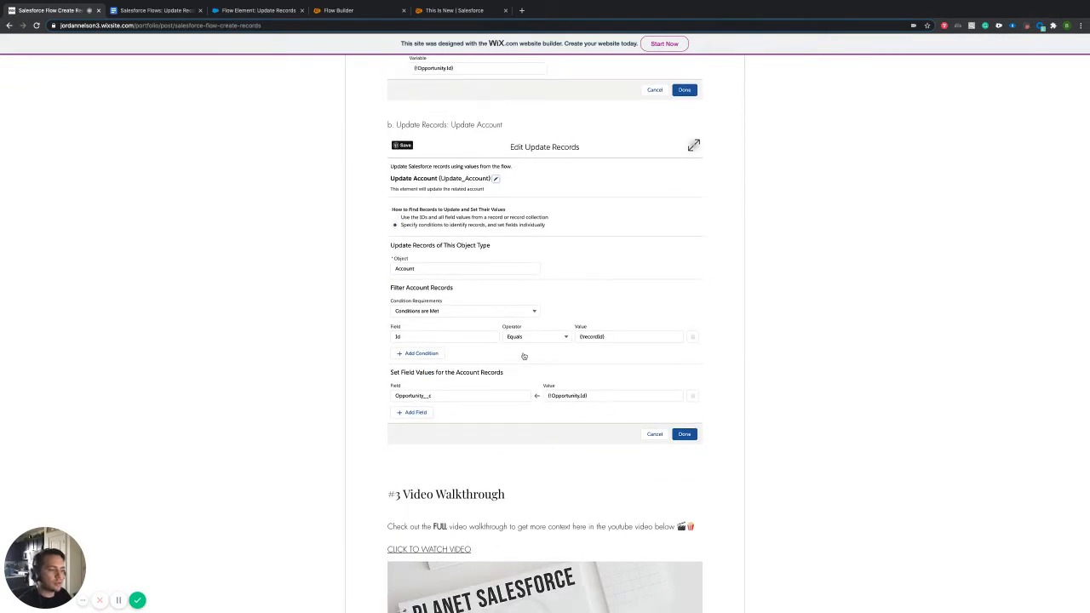
pyautogui.scroll(-3, 524, 356)
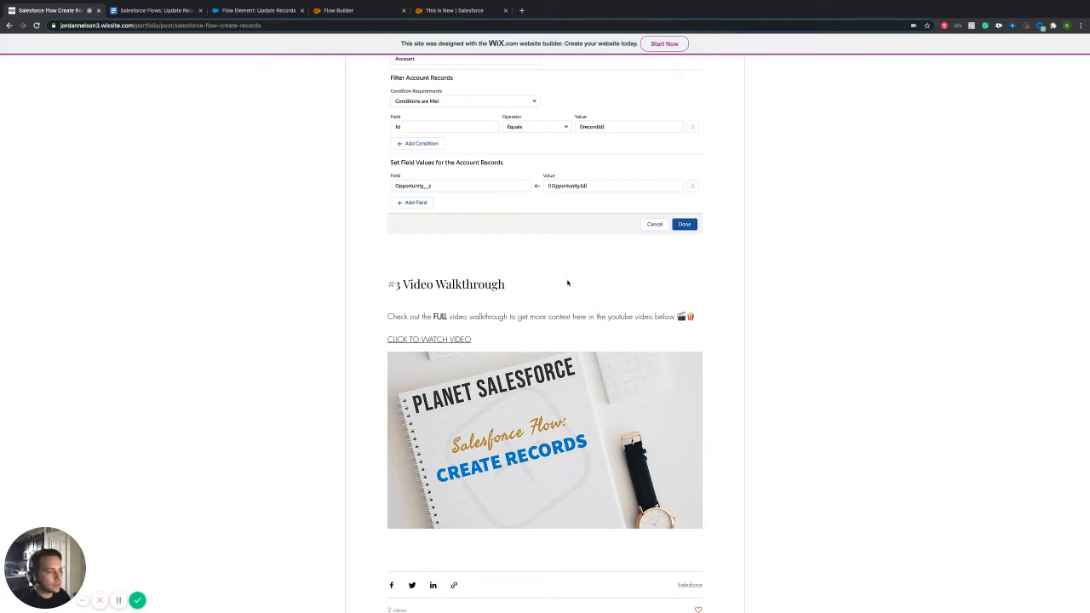
pyautogui.scroll(1, 562, 282)
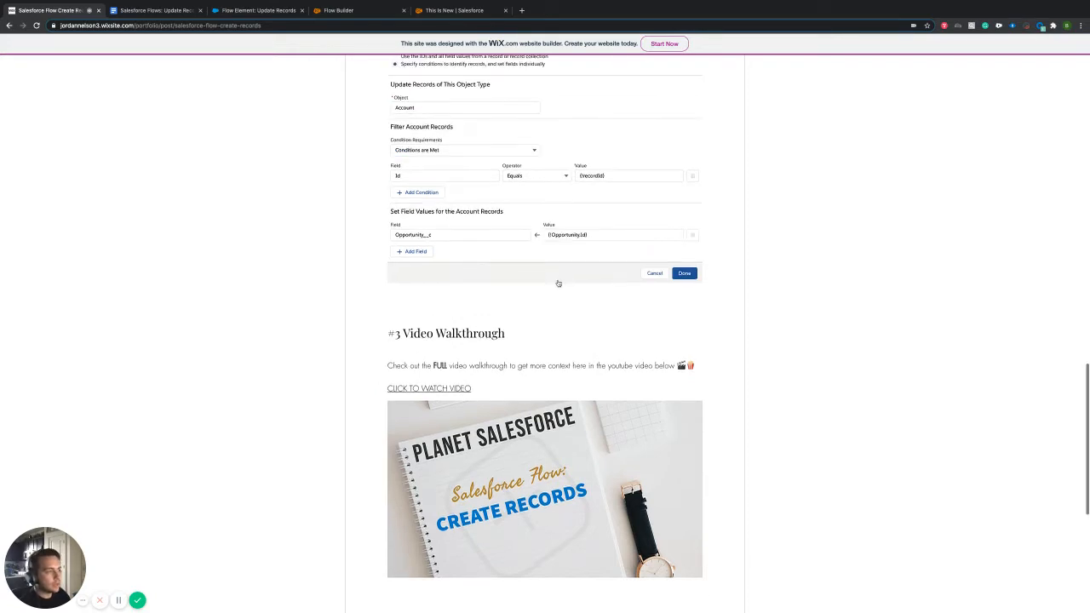
pyautogui.scroll(1, 554, 284)
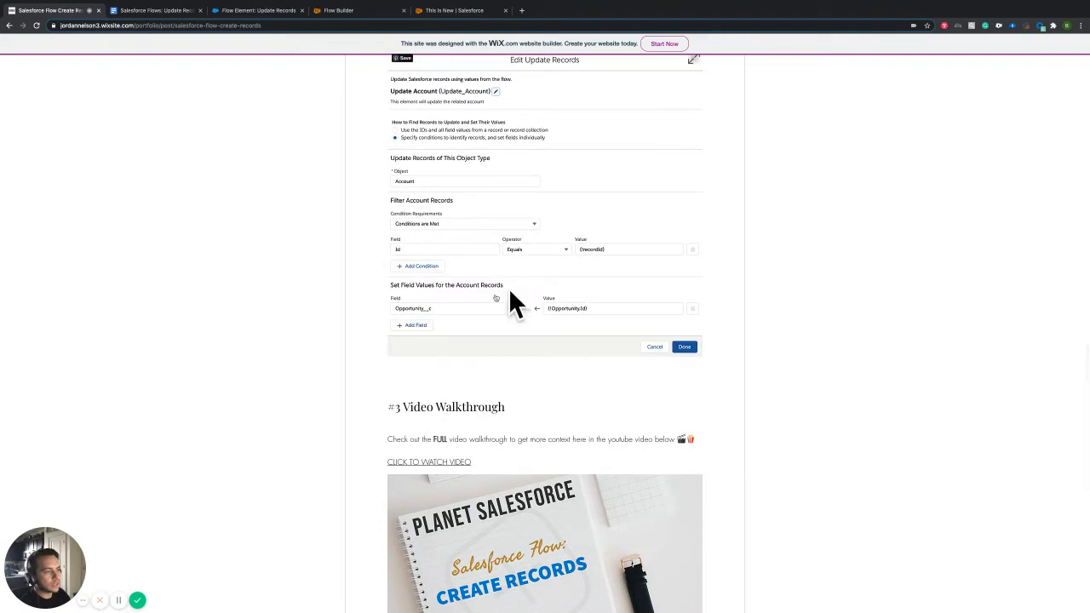
pyautogui.scroll(1, 520, 331)
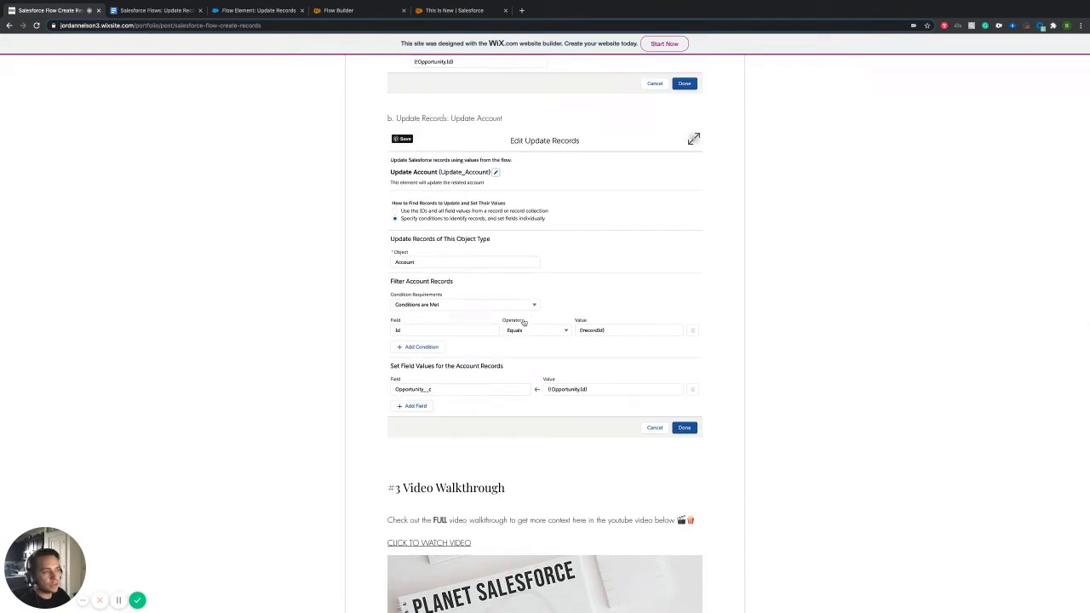
pyautogui.scroll(15, 524, 322)
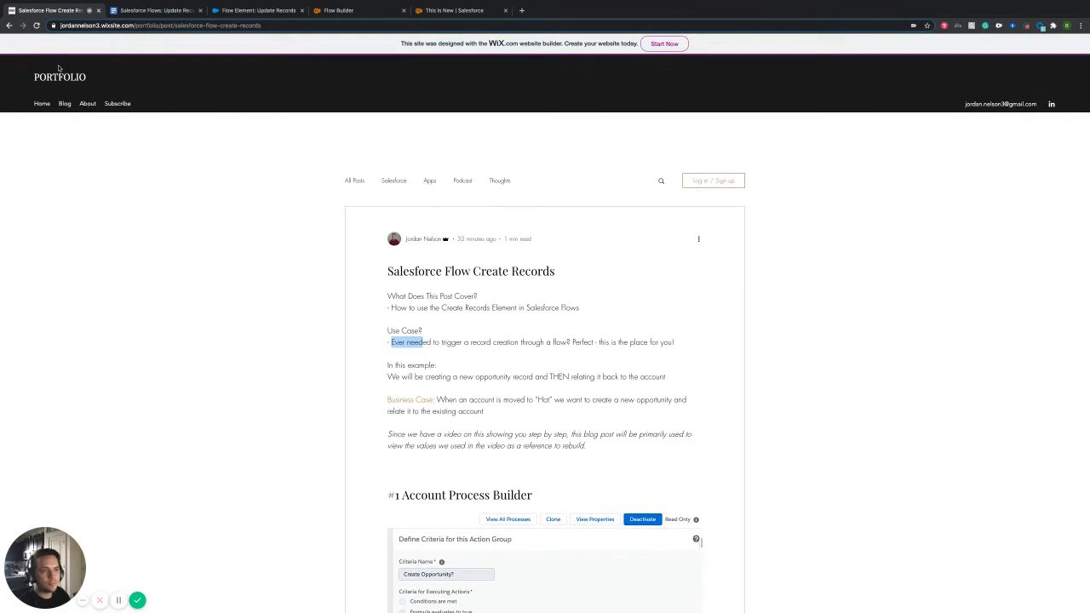
# Switch to the Update Records Element document in Google Docs and highlight the Business Requirement text for review.
pyautogui.click(157, 11)
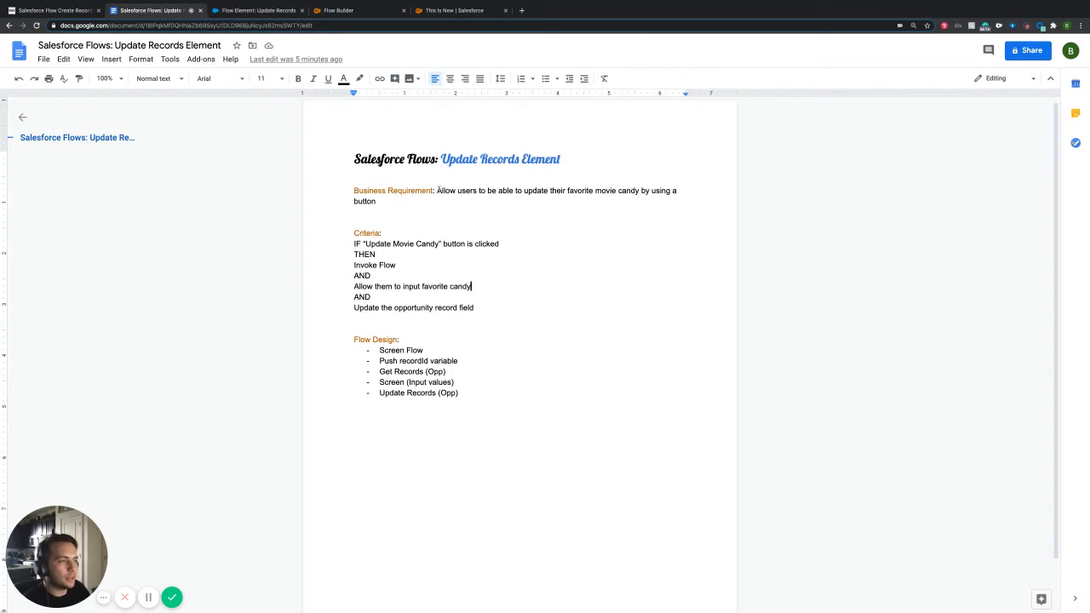
pyautogui.moveTo(440, 190); pyautogui.dragTo(492, 198)
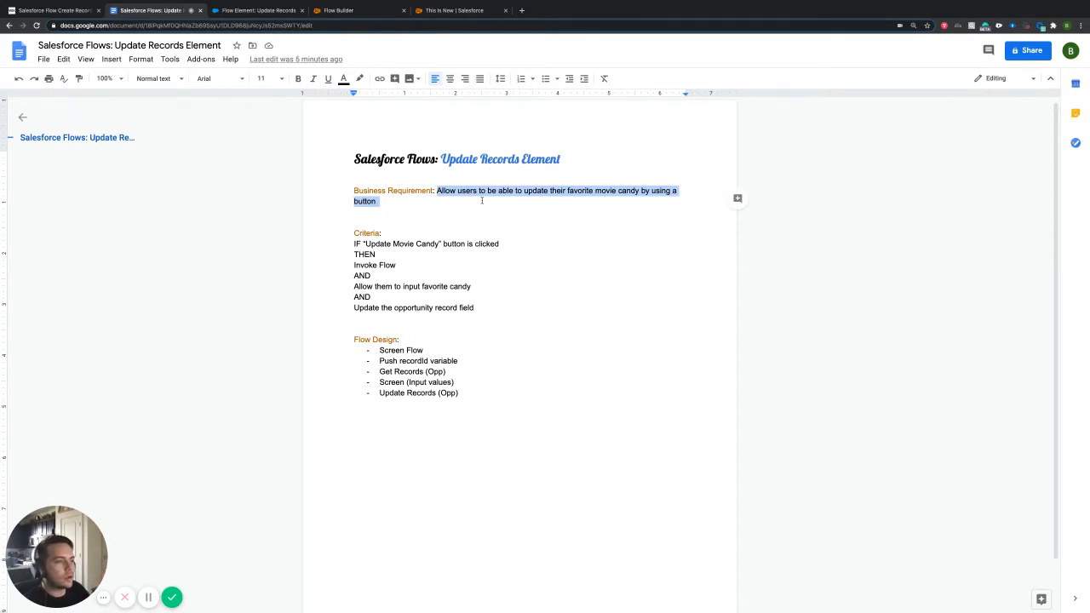
pyautogui.click(482, 200)
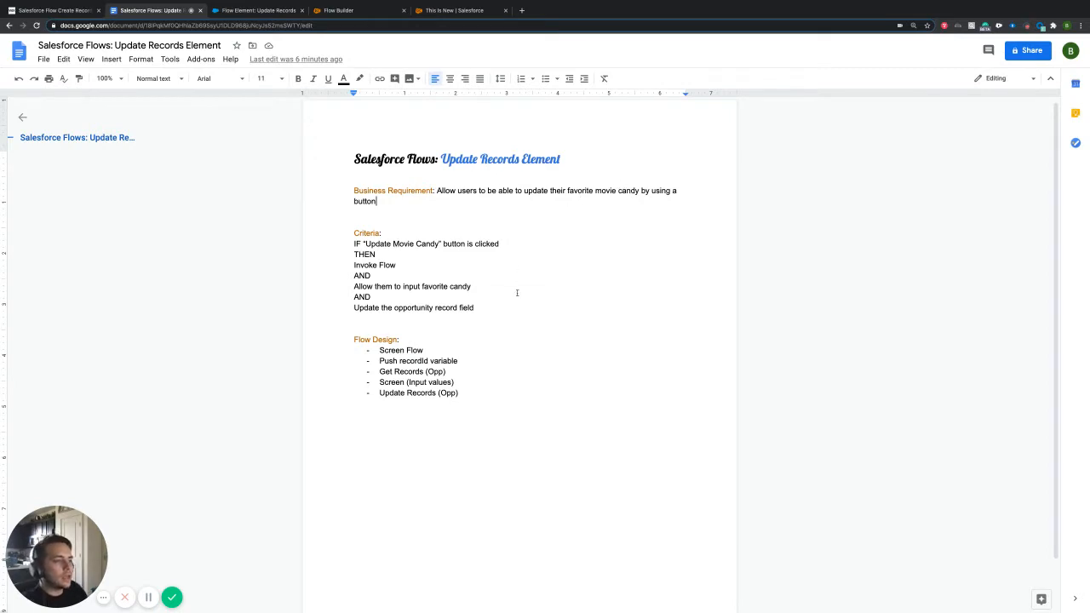
# Review the Criteria section, highlighting the button condition, the favorite candy input and the opportunity record field update.
pyautogui.moveTo(350, 244); pyautogui.dragTo(501, 246)
pyautogui.click(446, 256)
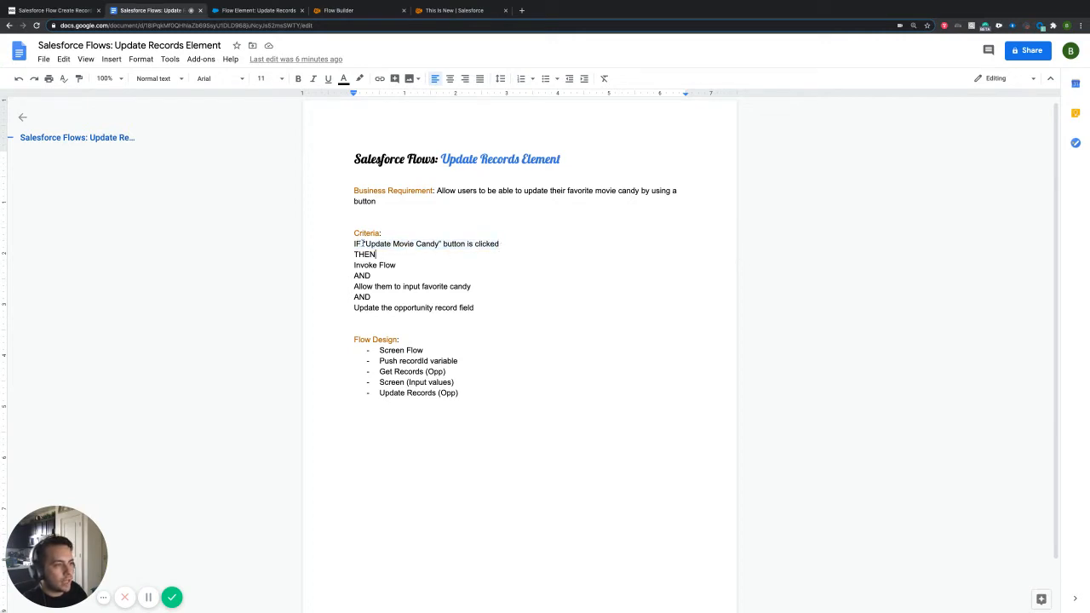
pyautogui.moveTo(363, 244); pyautogui.dragTo(442, 244)
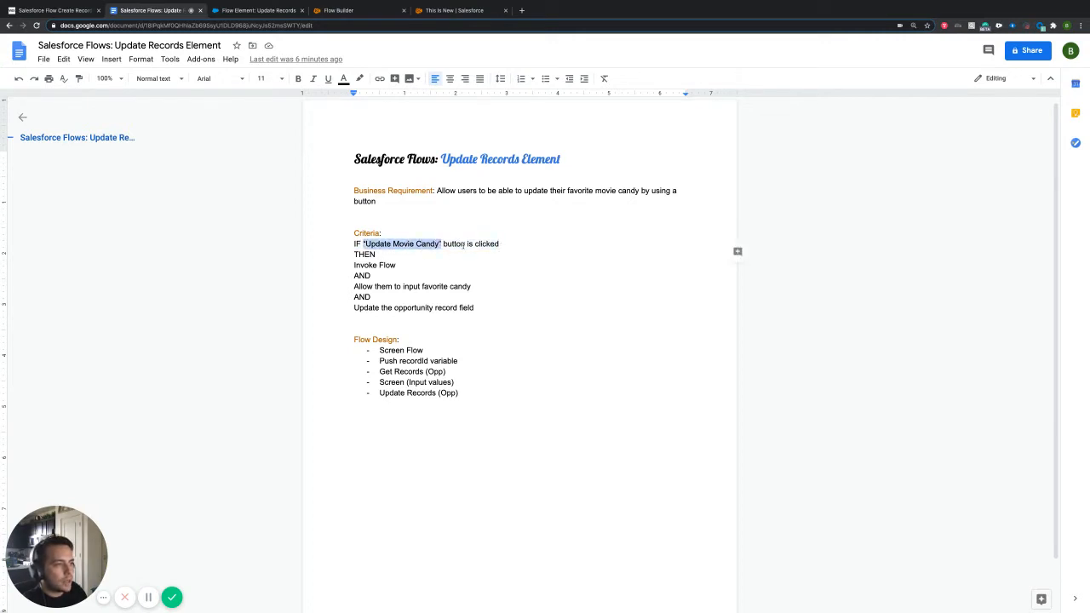
pyautogui.moveTo(354, 265); pyautogui.dragTo(468, 290)
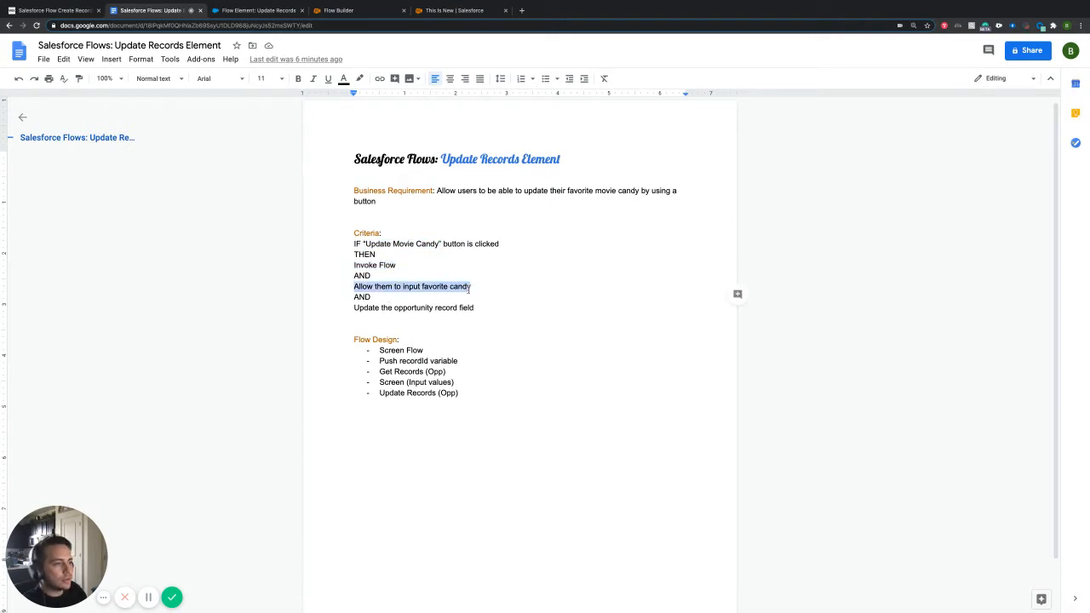
pyautogui.moveTo(350, 308); pyautogui.dragTo(482, 313)
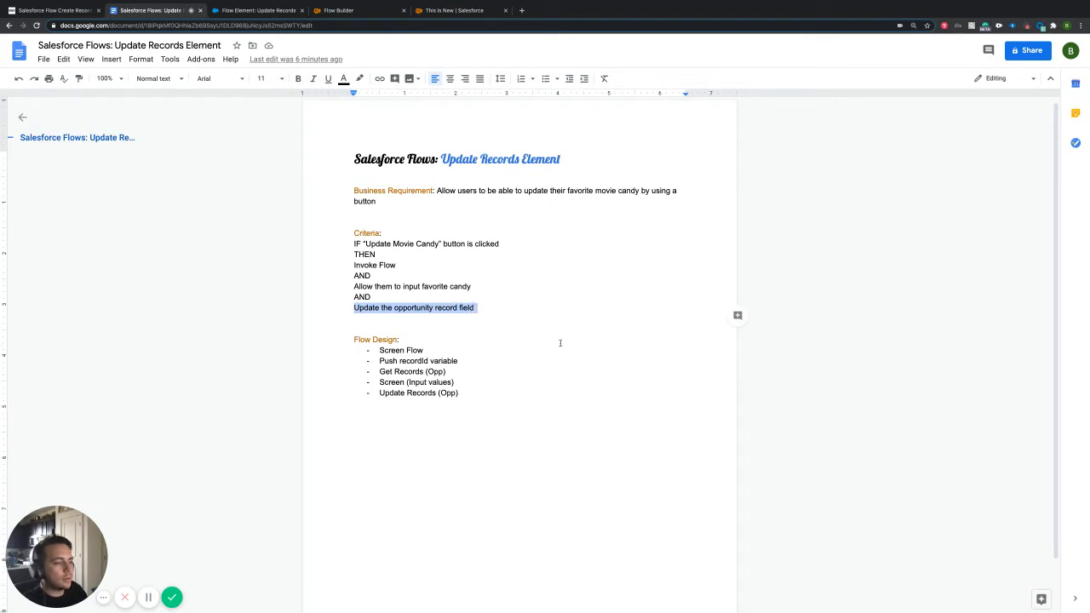
pyautogui.click(495, 334)
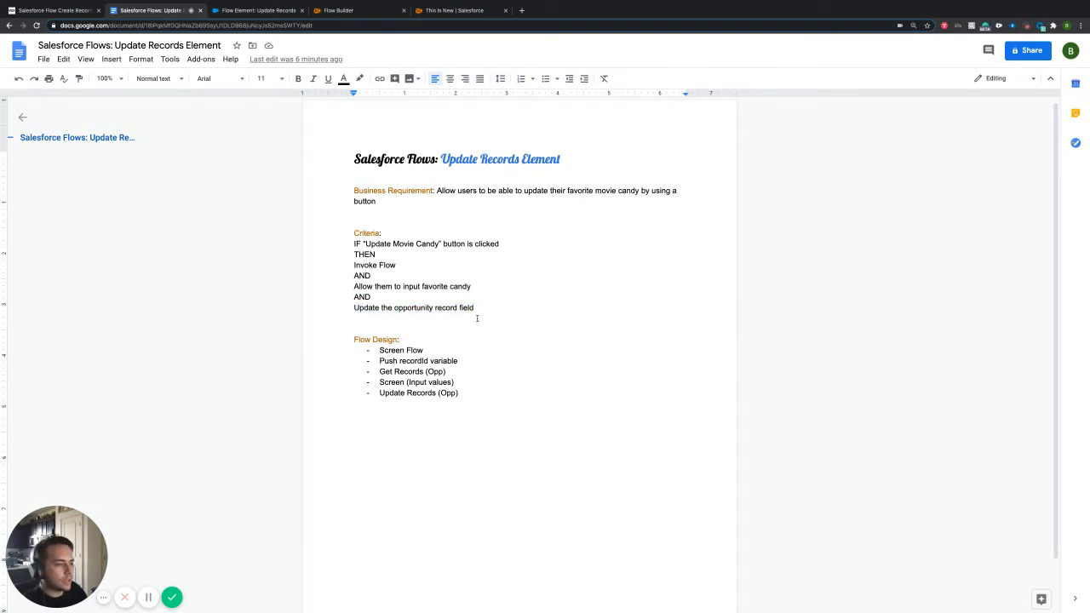
# Highlight the Screen Flow item in the Flow Design list for review.
pyautogui.scroll(-1, 504, 366)
pyautogui.scroll(-1, 504, 366)
pyautogui.moveTo(426, 334); pyautogui.dragTo(379, 334)
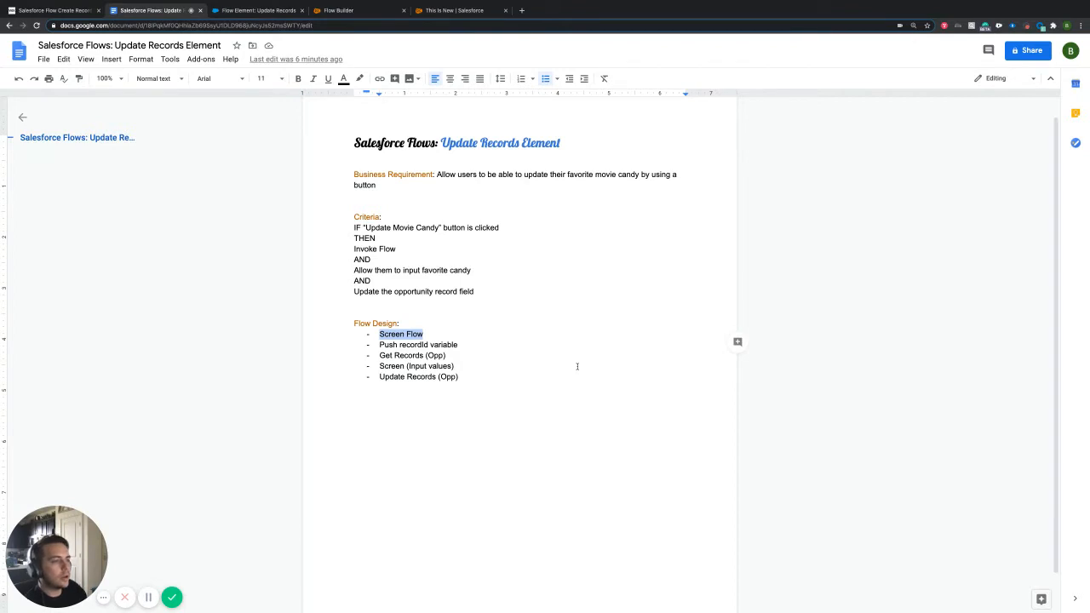
# Highlight the Push recordId variable item in the Flow Design list, emphasizing the words recordId and variable for review.
pyautogui.click(488, 331)
pyautogui.moveTo(466, 345); pyautogui.dragTo(377, 344)
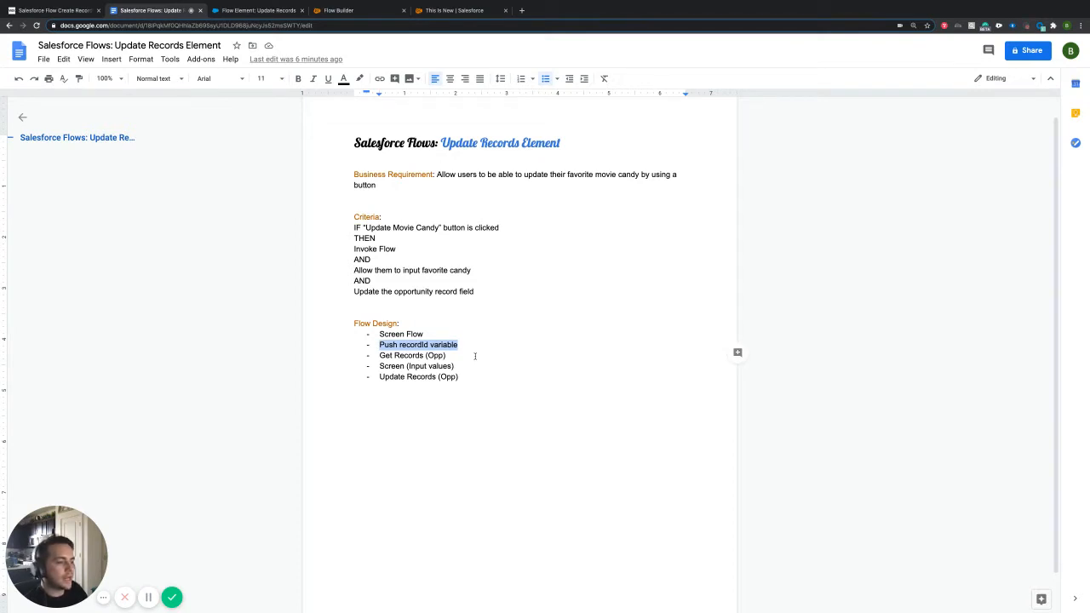
pyautogui.click(476, 356)
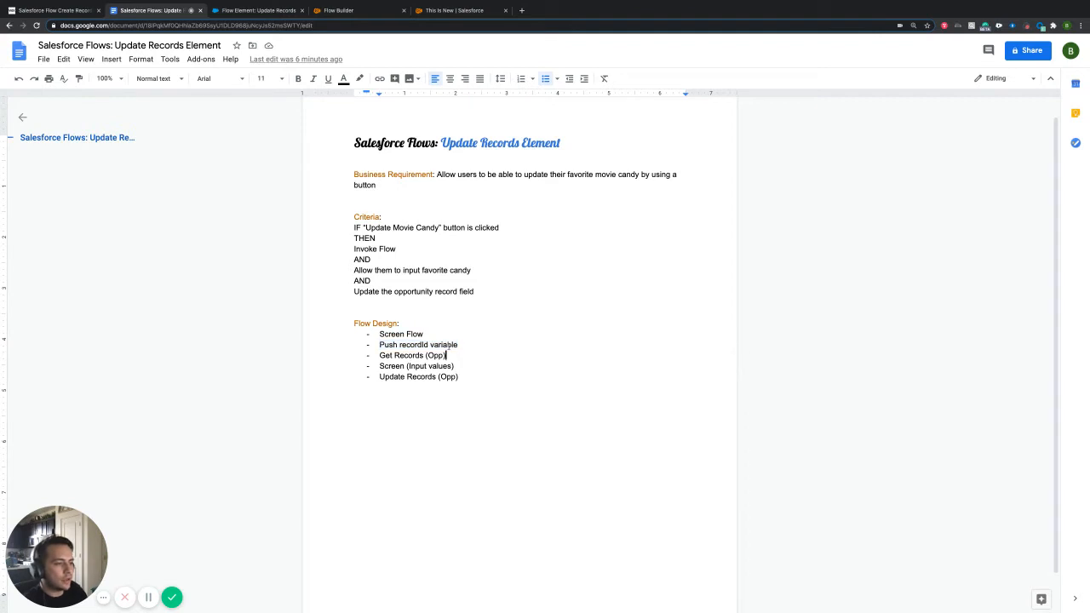
pyautogui.doubleClick(413, 344)
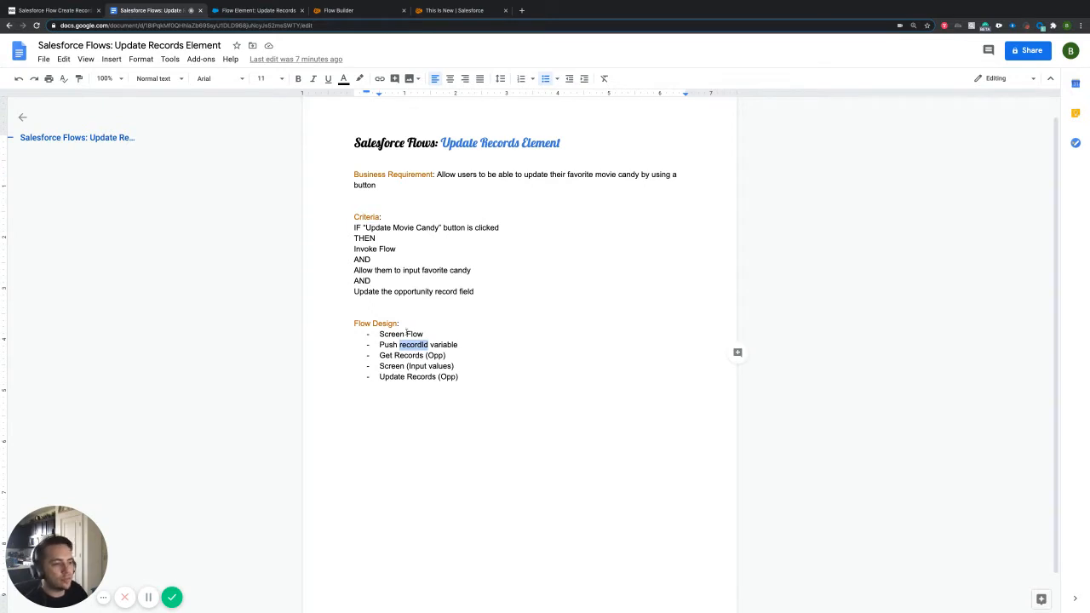
pyautogui.doubleClick(445, 345)
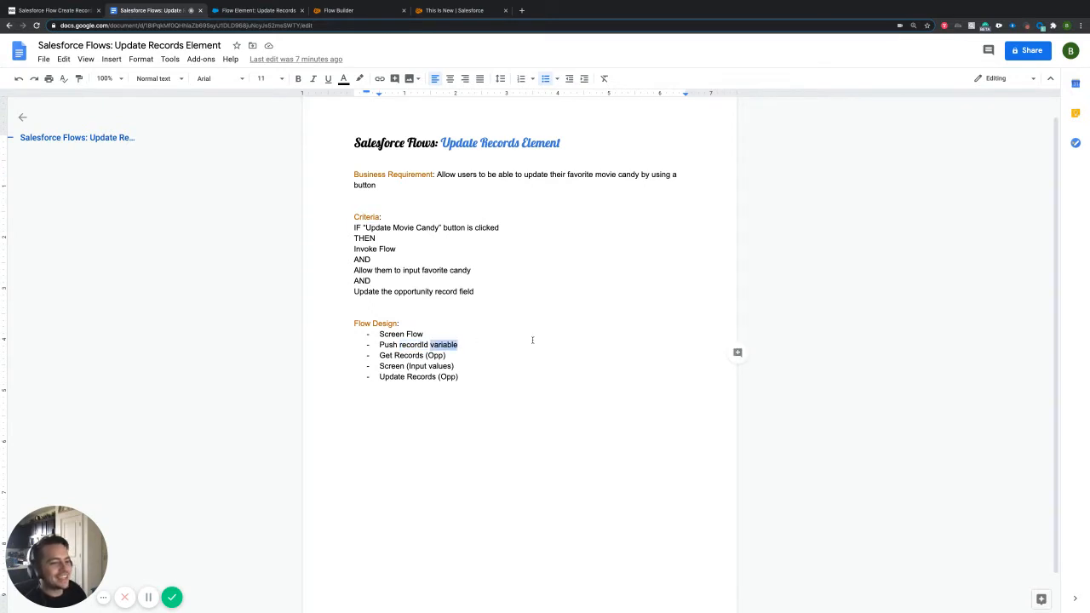
pyautogui.click(460, 344)
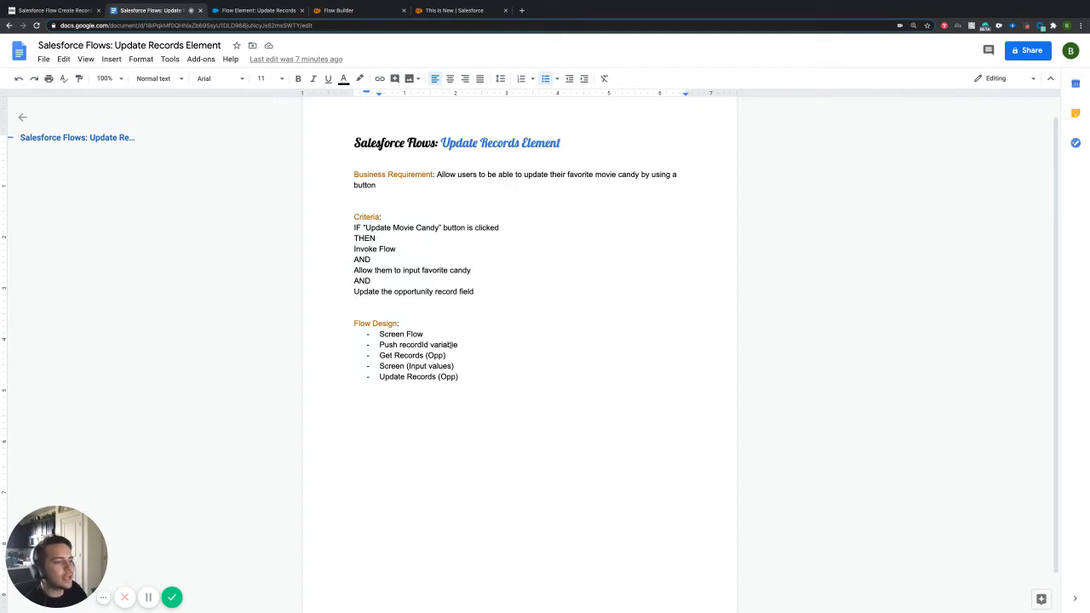
pyautogui.doubleClick(452, 345)
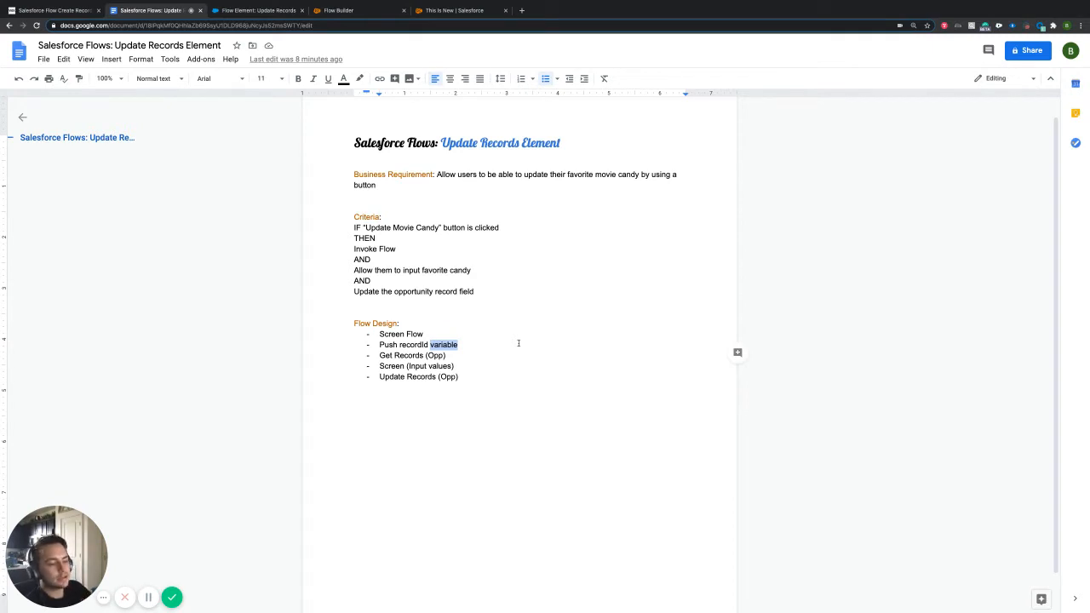
pyautogui.click(518, 343)
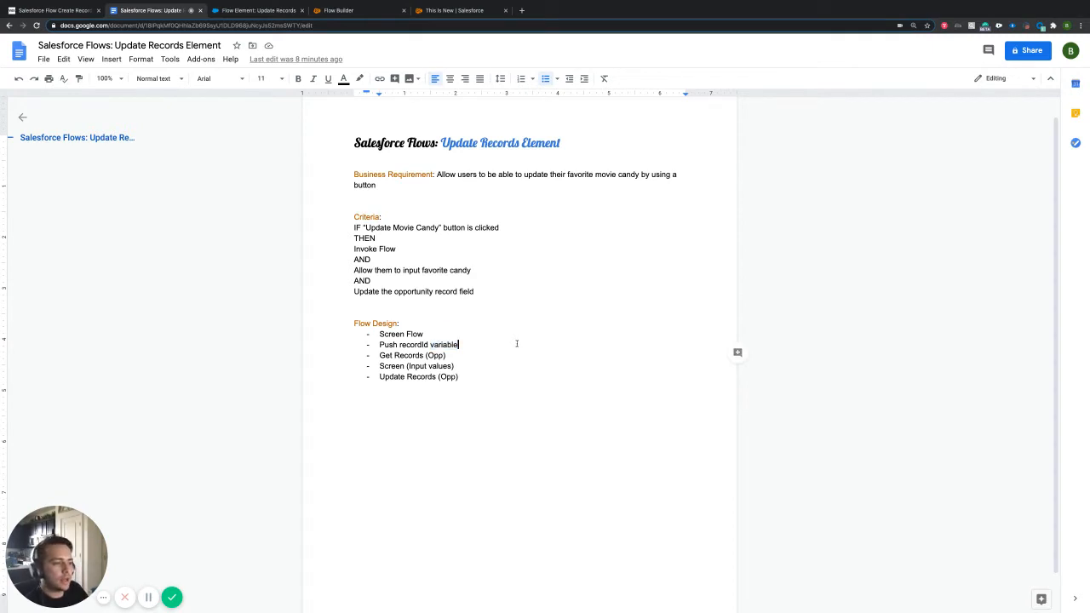
pyautogui.doubleClick(443, 345)
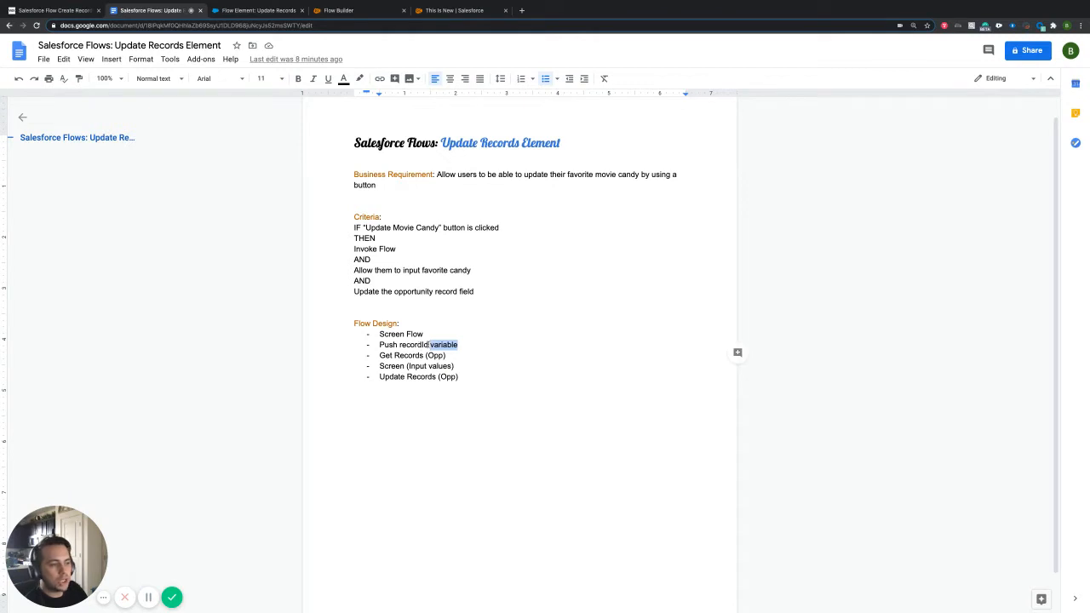
pyautogui.doubleClick(416, 344)
pyautogui.doubleClick(454, 345)
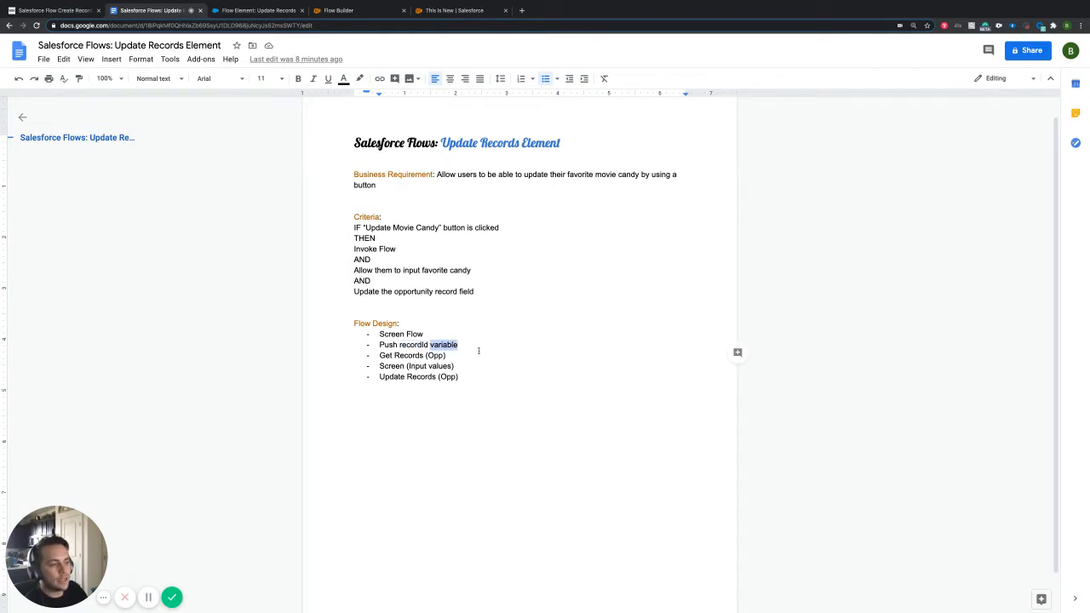
pyautogui.doubleClick(415, 344)
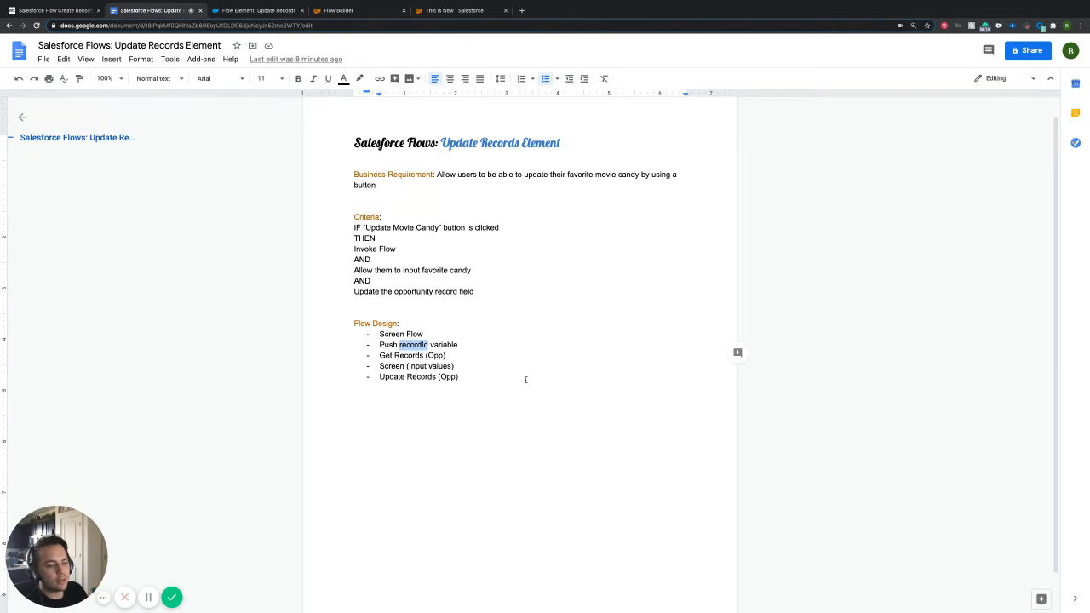
pyautogui.click(514, 355)
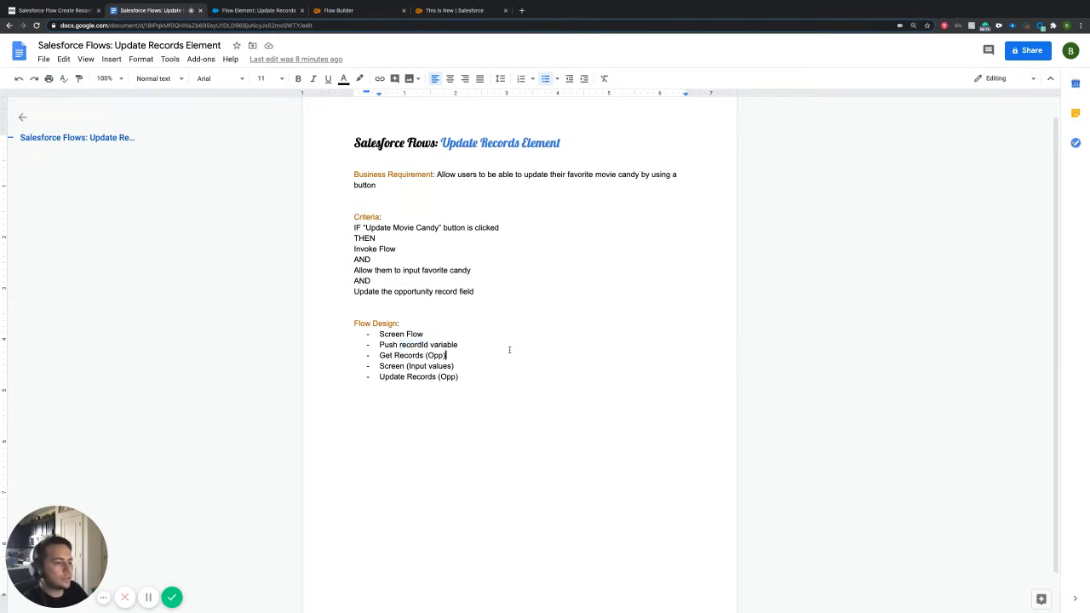
# Highlight the Get Records (Opp), Screen (Input values) and Update Records (Opp) items in the Flow Design list for review.
pyautogui.moveTo(451, 355); pyautogui.dragTo(379, 356)
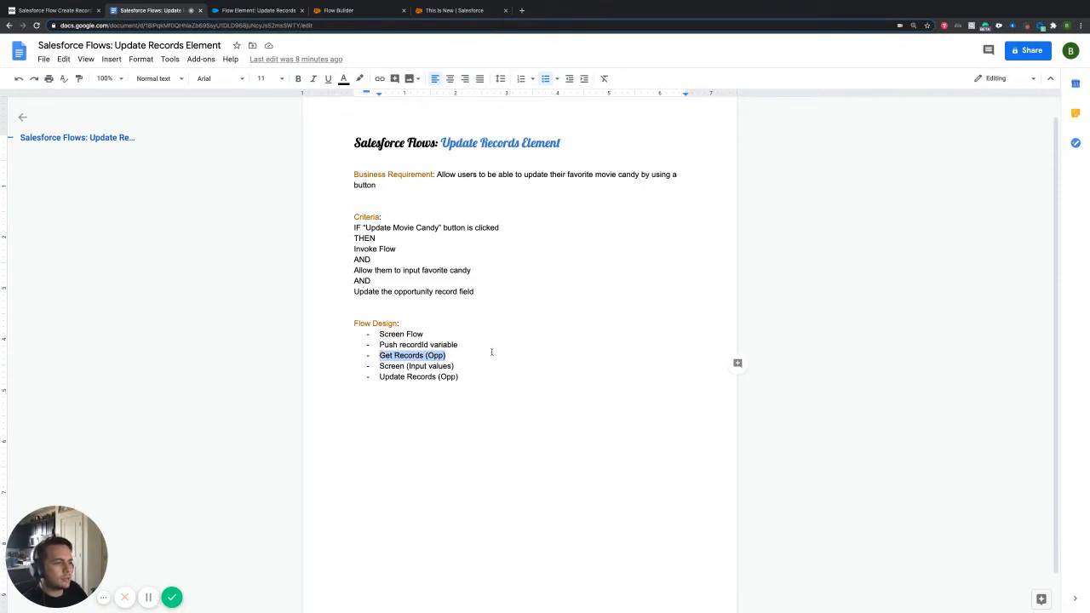
pyautogui.moveTo(455, 367); pyautogui.dragTo(379, 367)
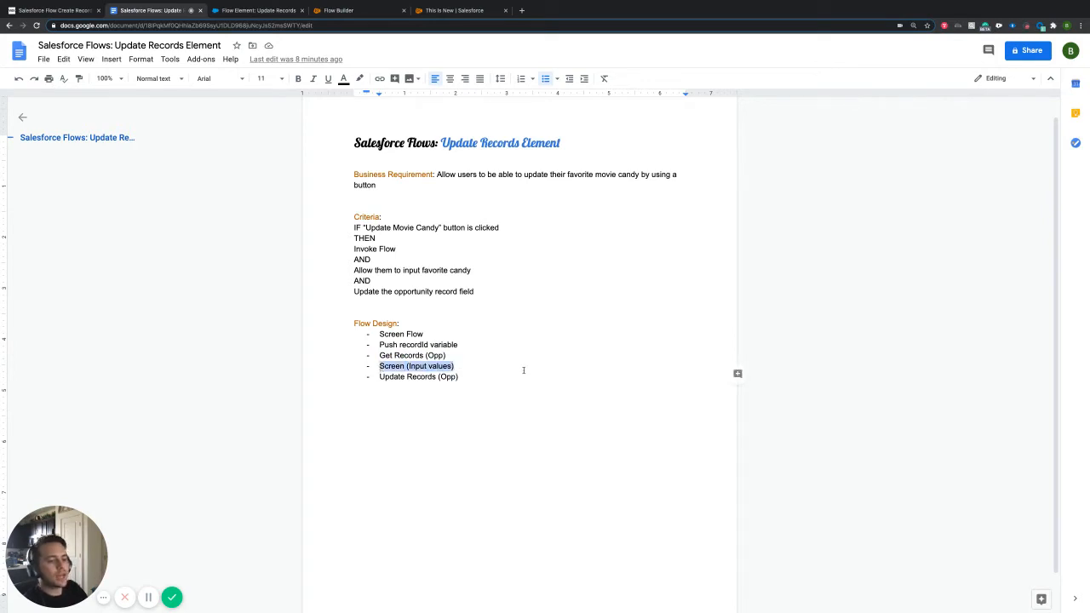
pyautogui.click(463, 368)
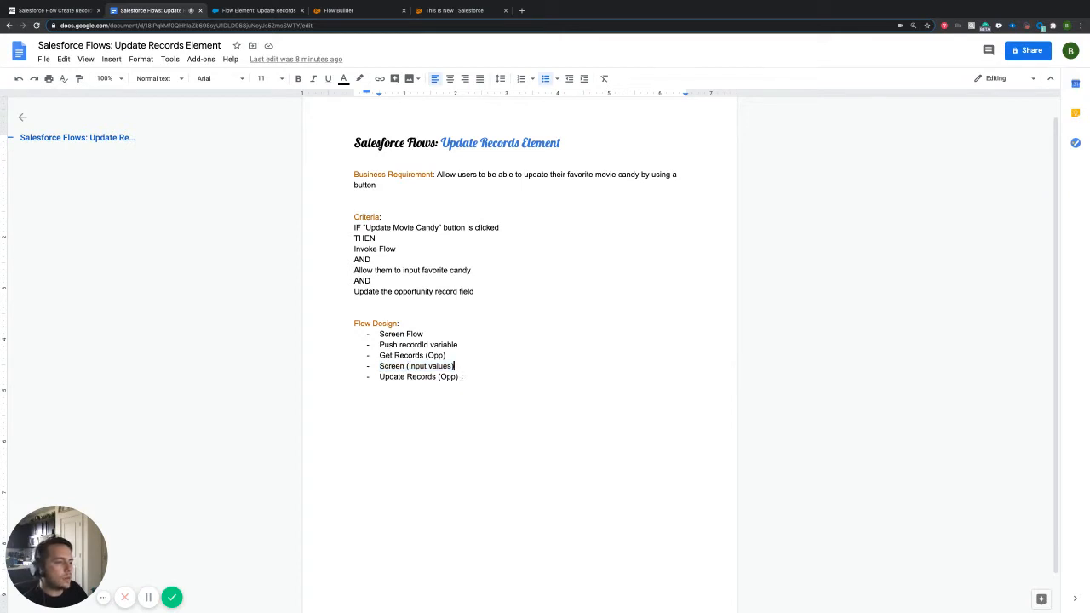
pyautogui.moveTo(461, 377); pyautogui.dragTo(381, 376)
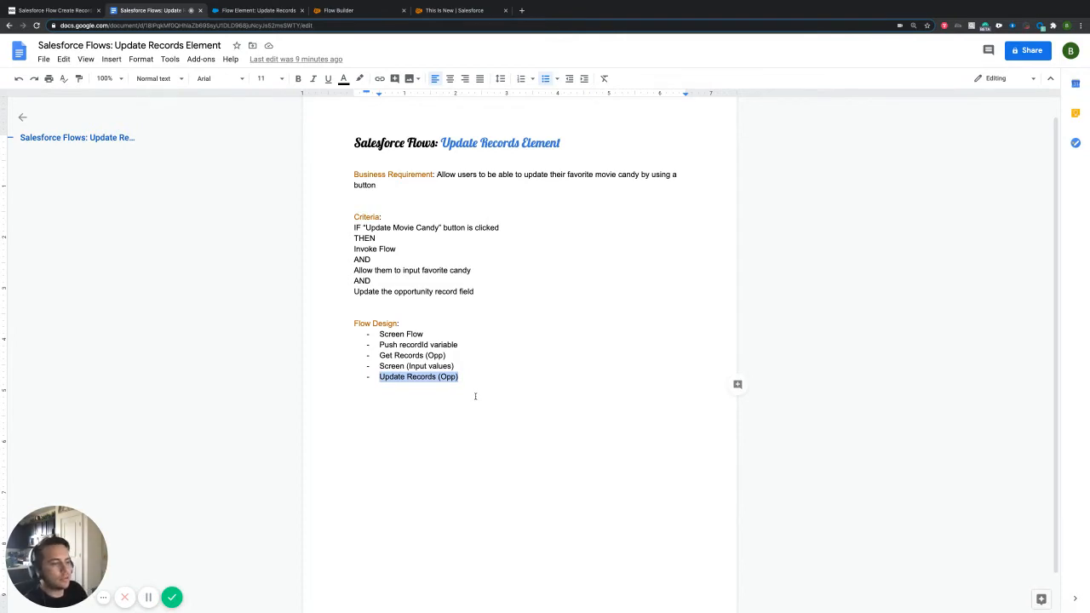
pyautogui.click(493, 365)
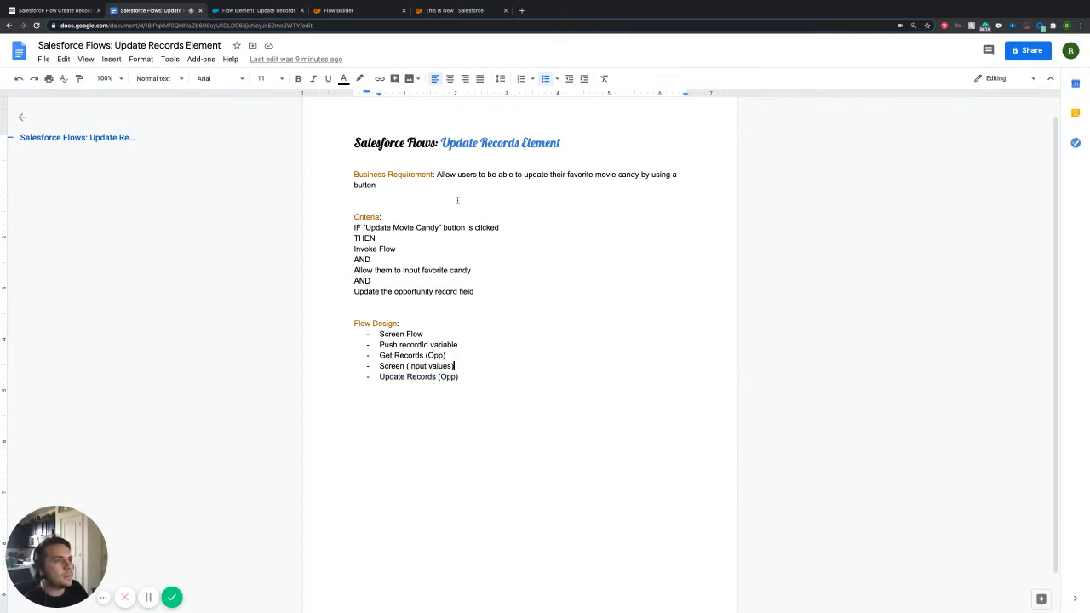
# Switch to the This Is New opportunity in Salesforce, launch Update Movie Candy to examine its prompt and input field, and close it.
pyautogui.click(454, 11)
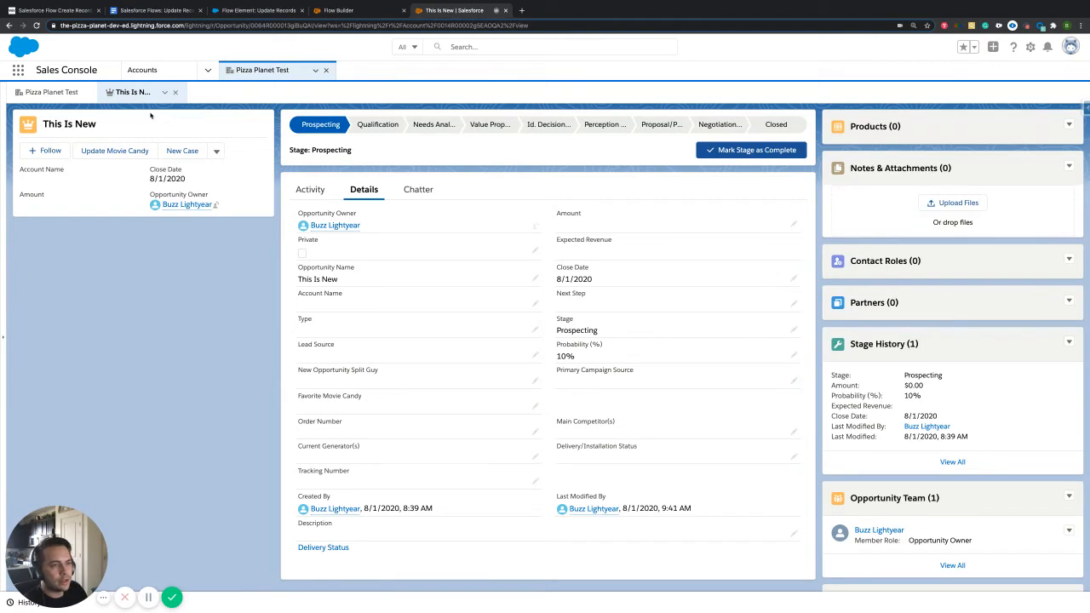
pyautogui.click(127, 155)
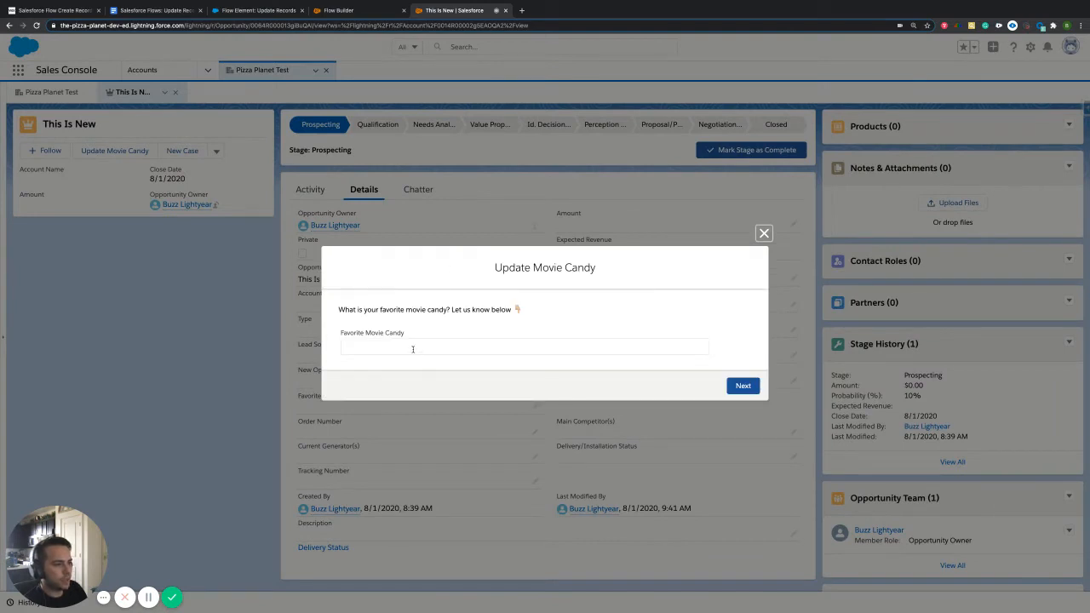
pyautogui.moveTo(339, 310); pyautogui.dragTo(522, 311)
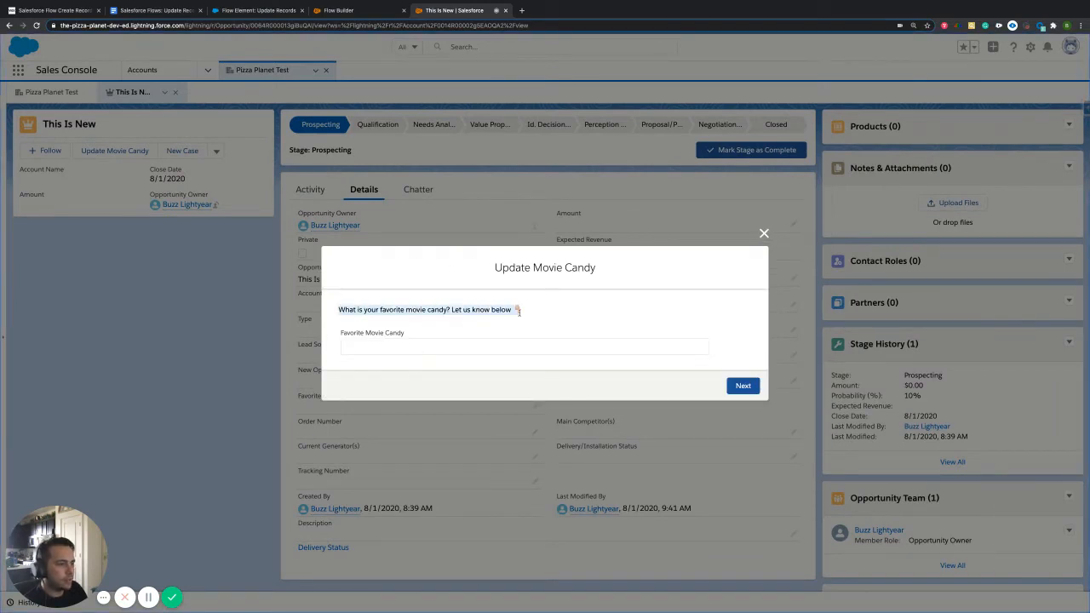
pyautogui.click(384, 347)
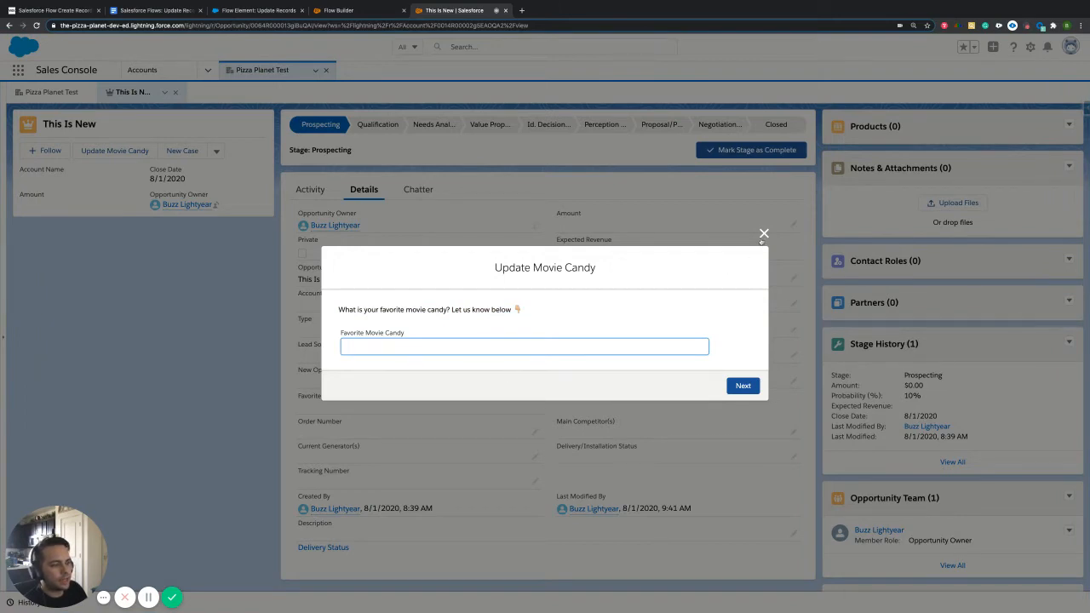
pyautogui.click(763, 235)
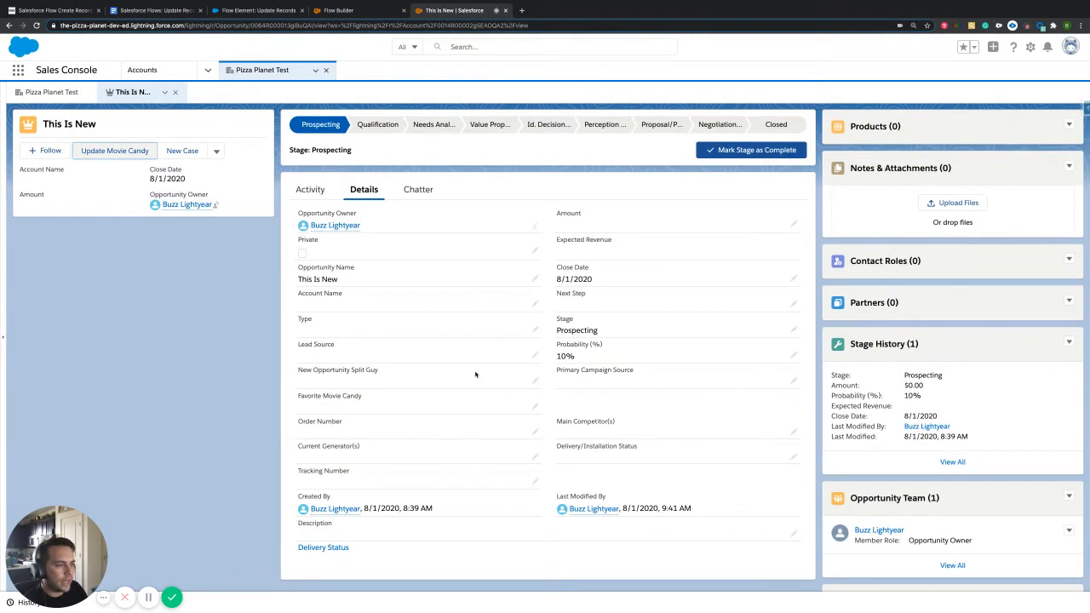
# Try entering "fjdsa" directly in the opportunity's Favorite Movie Candy field, clear it and cancel the edit.
pyautogui.moveTo(365, 399); pyautogui.dragTo(297, 397)
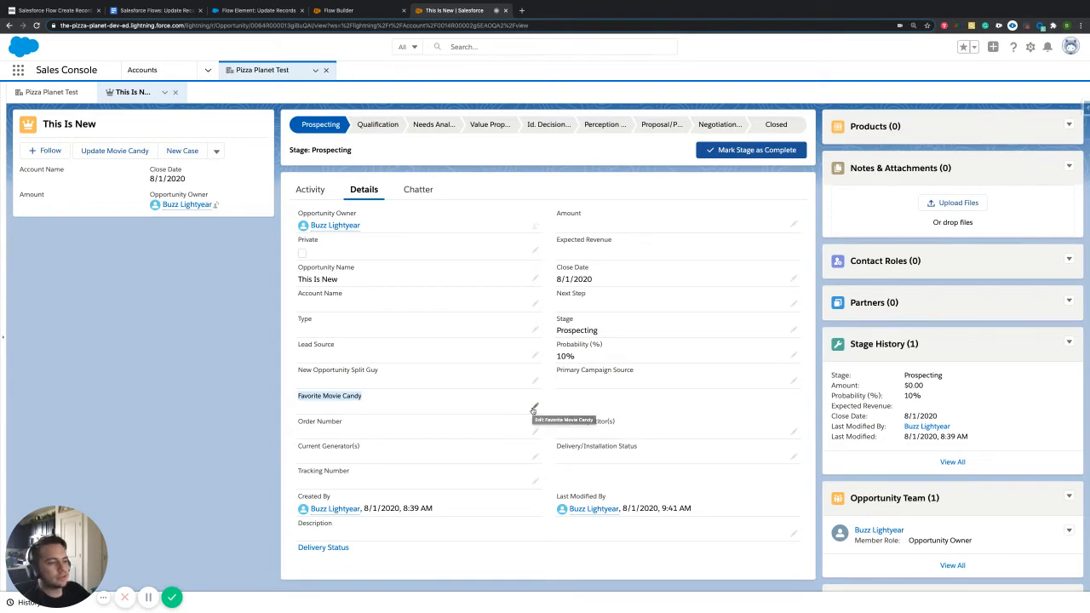
pyautogui.click(534, 410)
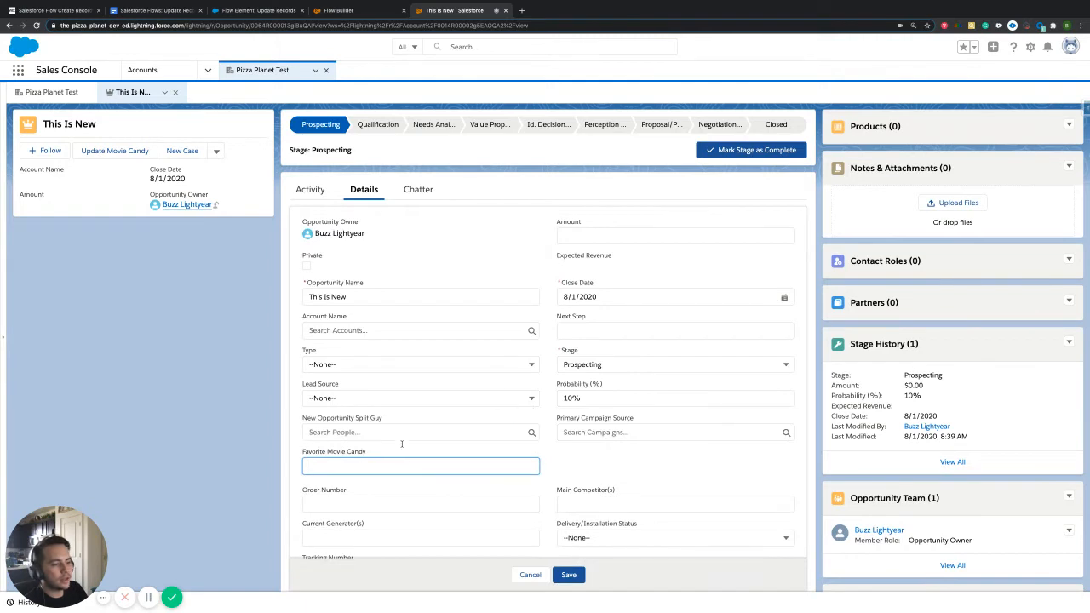
pyautogui.write('fjdsa')
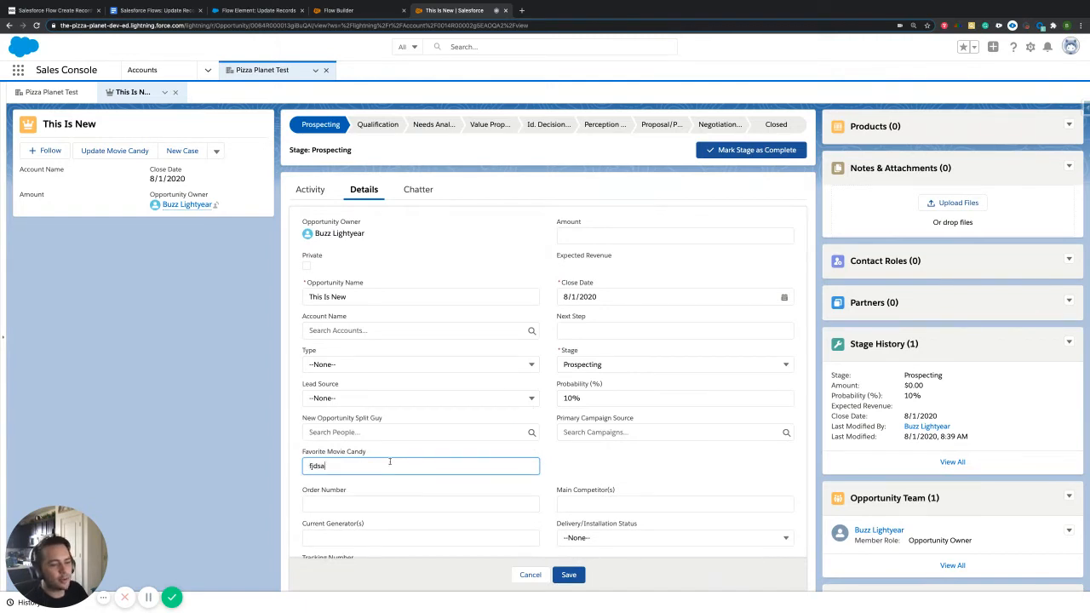
pyautogui.hotkey('ctrl', 'a')
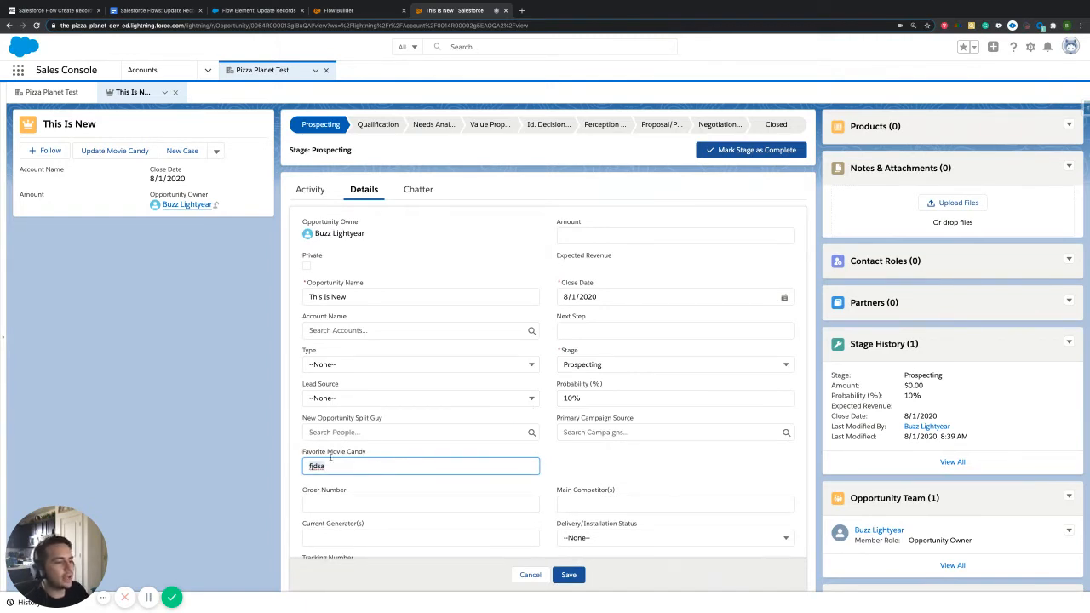
pyautogui.press('BackSpace')
pyautogui.click(533, 571)
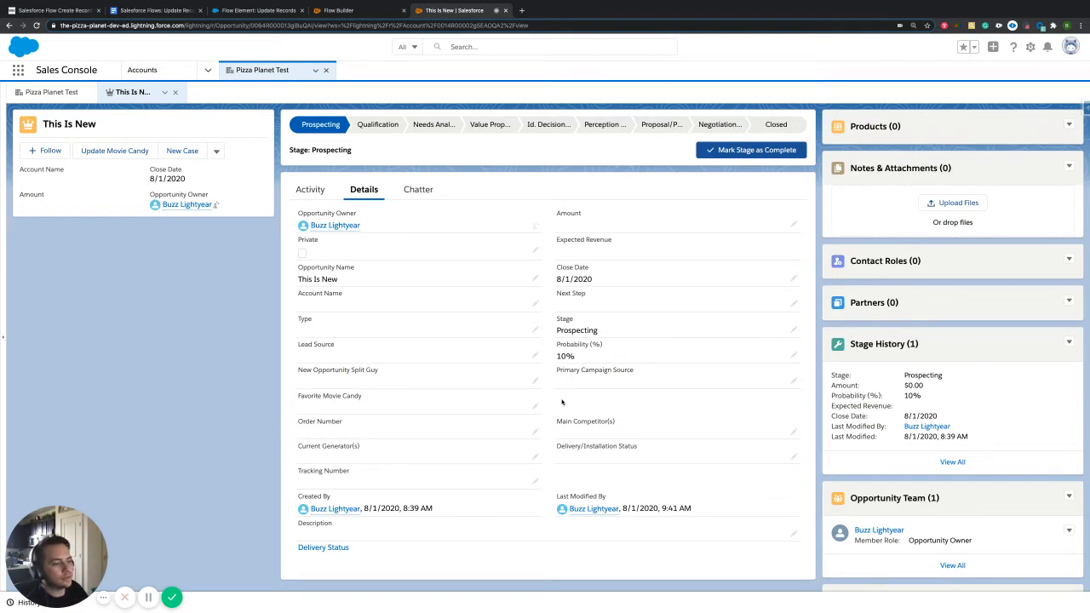
# Highlight the Favorite Movie Candy field label in the opportunity details for review.
pyautogui.moveTo(362, 398); pyautogui.dragTo(296, 397)
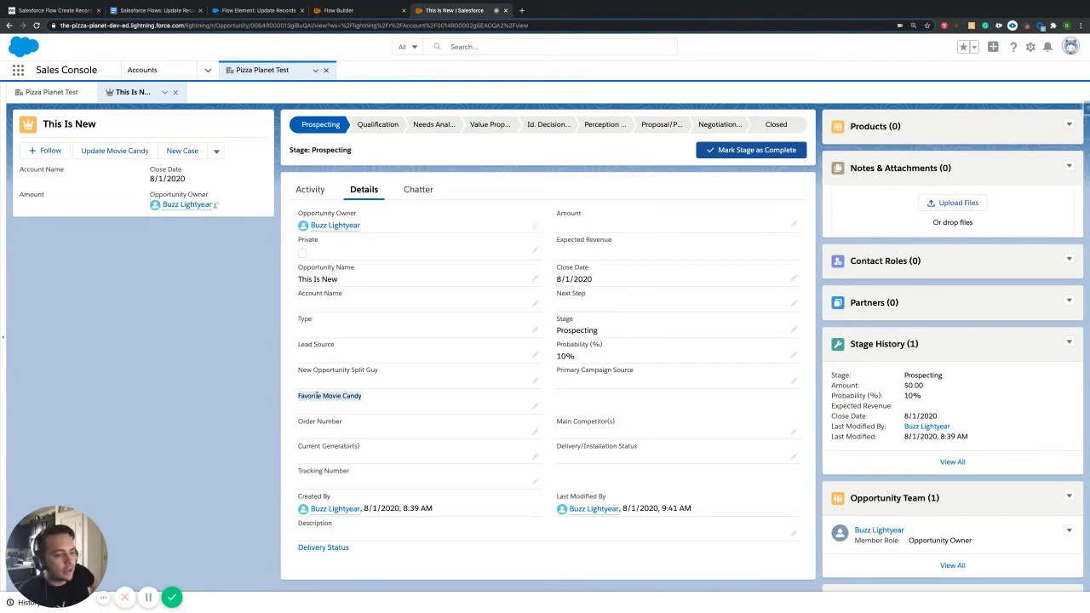
pyautogui.click(549, 400)
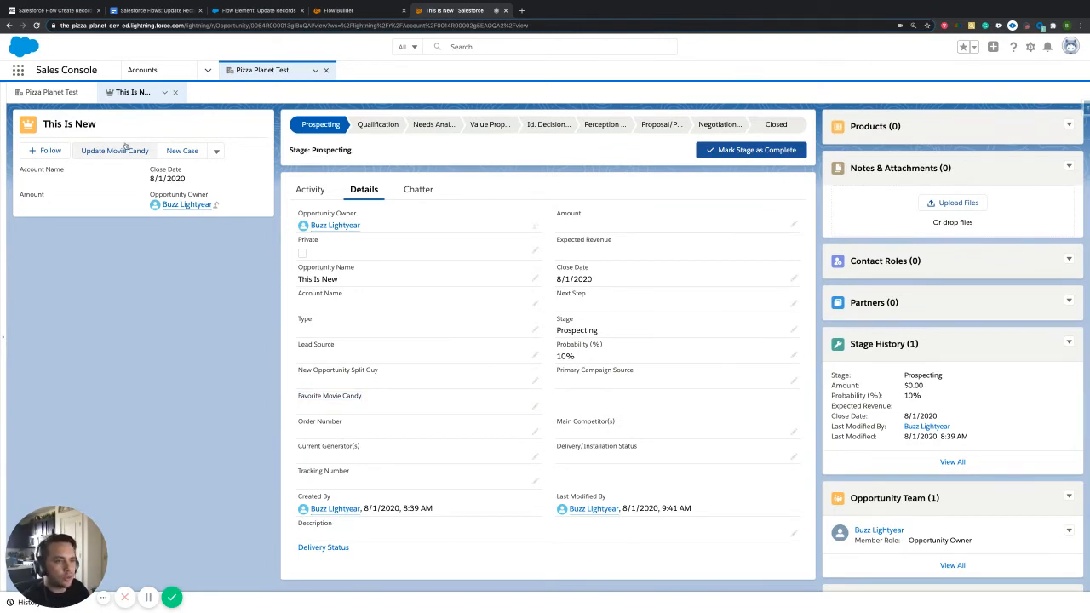
pyautogui.moveTo(370, 401); pyautogui.dragTo(298, 397)
pyautogui.click(560, 414)
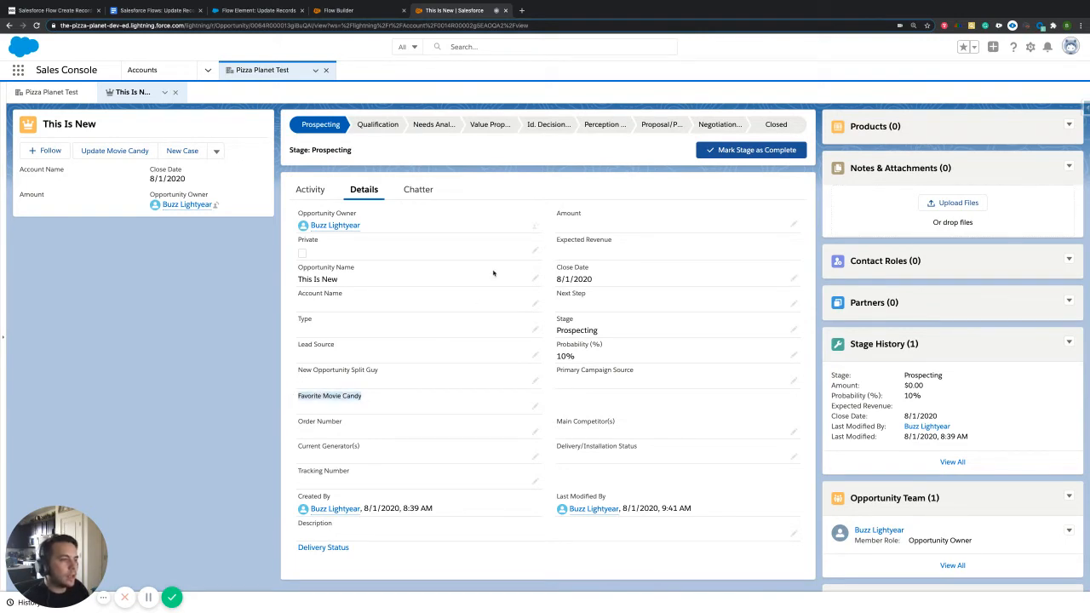
# Switch to the Update Records Flow in Flow Builder and delete the three connectors between Start, Get Records, Screen and Update Records.
pyautogui.click(368, 13)
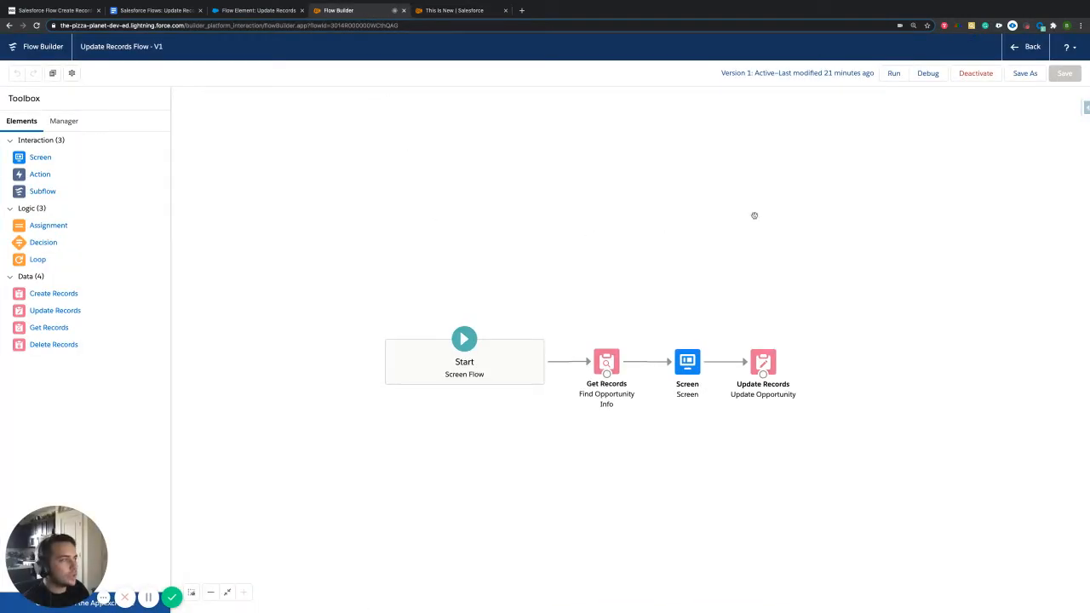
pyautogui.moveTo(158, 50); pyautogui.dragTo(85, 48)
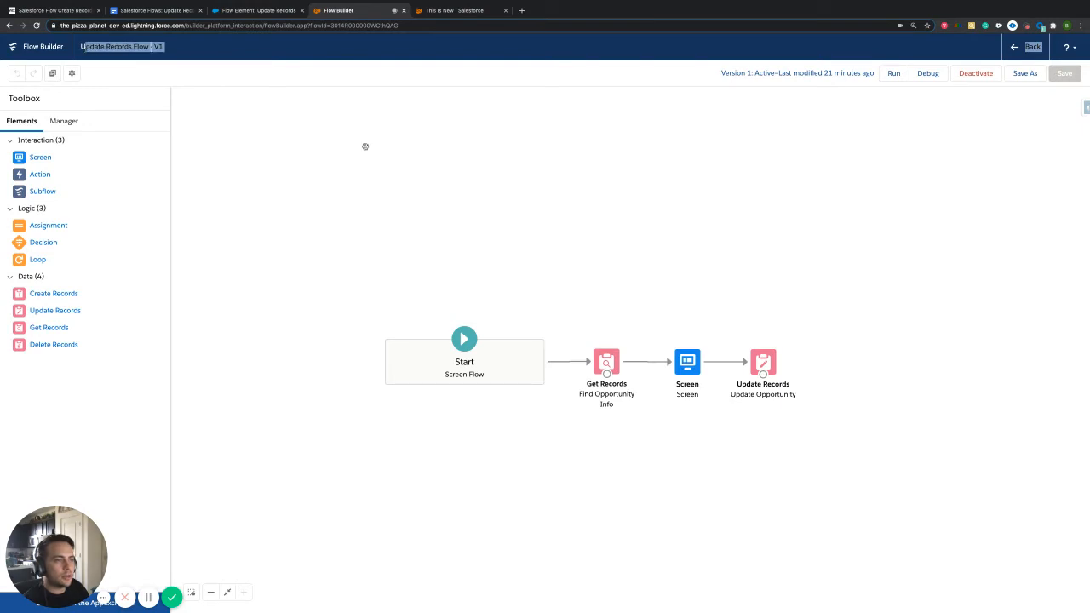
pyautogui.click(576, 364)
pyautogui.press('Delete')
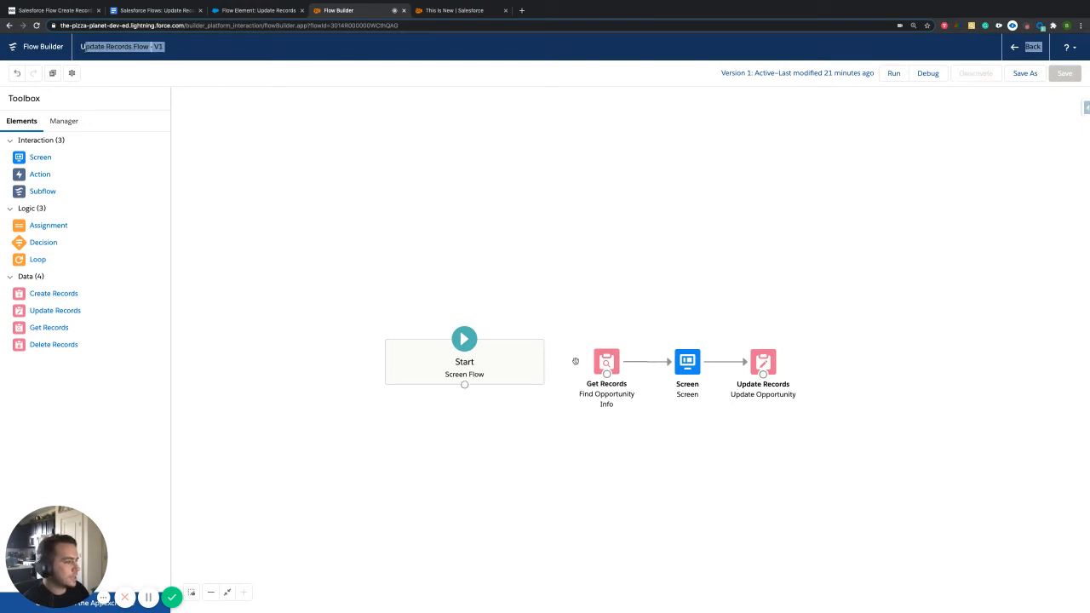
pyautogui.click(639, 362)
pyautogui.press('Delete')
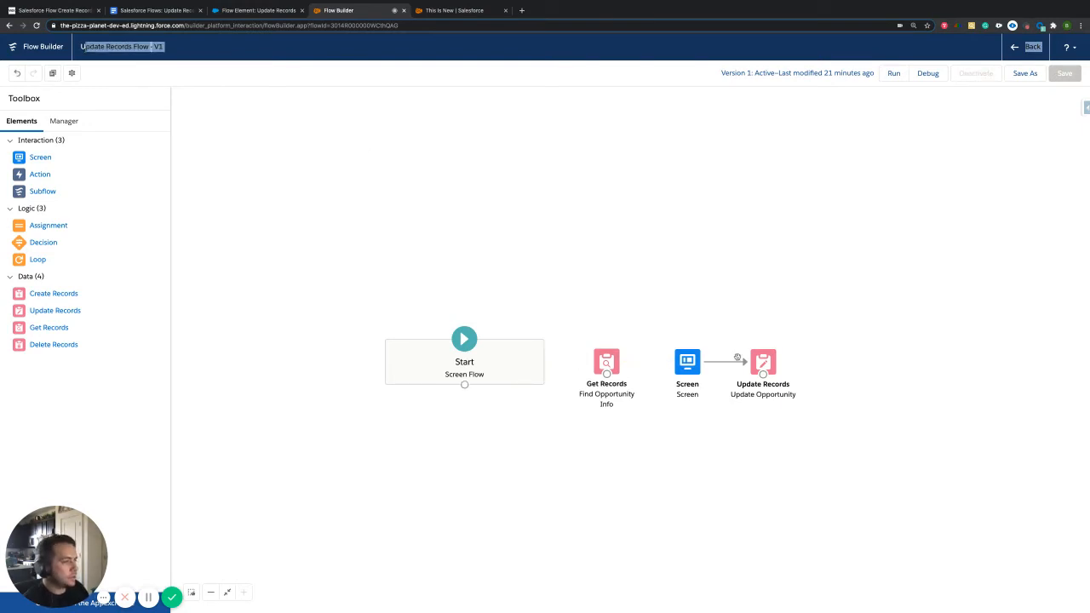
pyautogui.click(726, 362)
pyautogui.press('Delete')
# Open the recordId variable's details in the flow's resources and highlight its API name for review.
pyautogui.moveTo(719, 254); pyautogui.dragTo(695, 264)
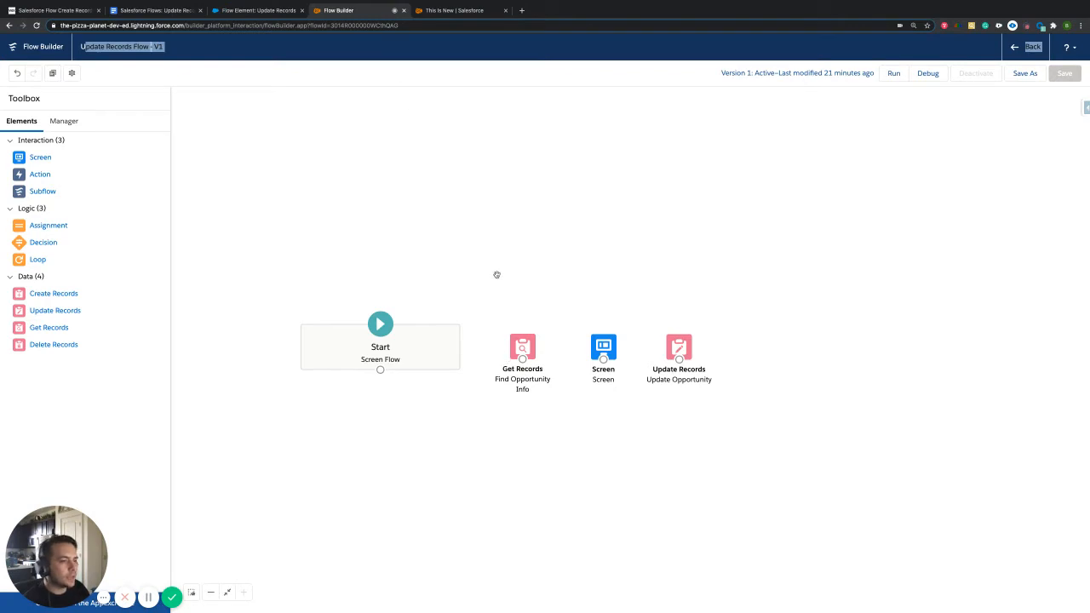
pyautogui.click(75, 122)
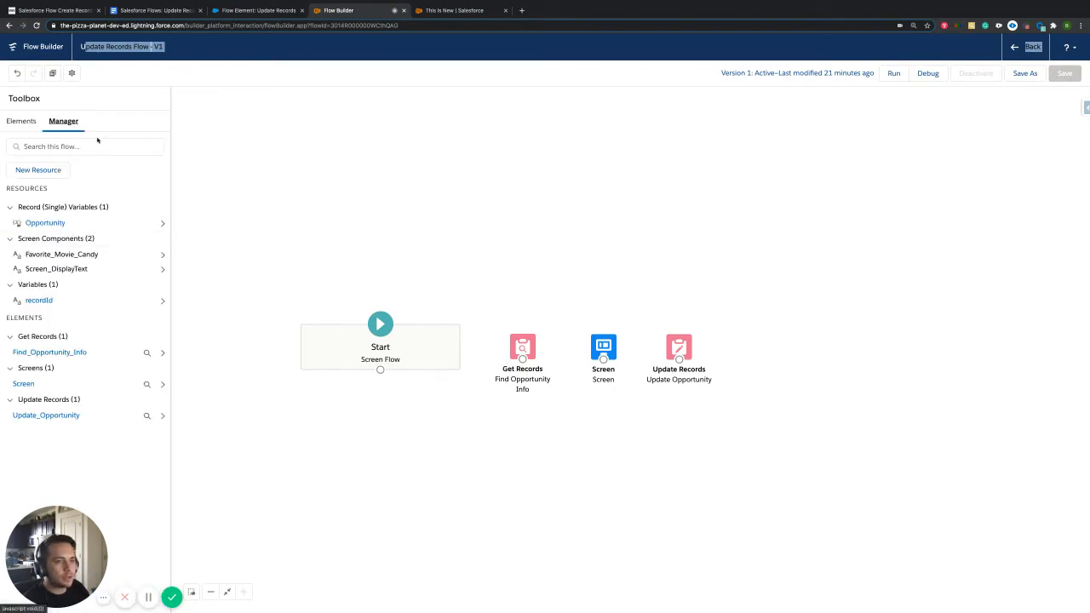
pyautogui.click(97, 141)
pyautogui.click(163, 300)
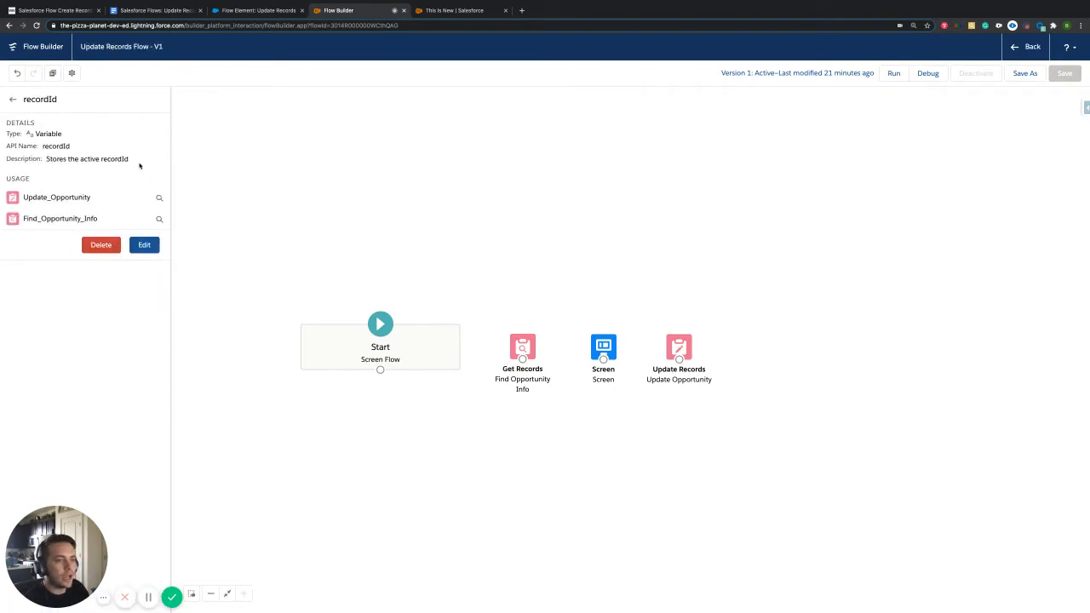
pyautogui.moveTo(71, 147); pyautogui.dragTo(41, 147)
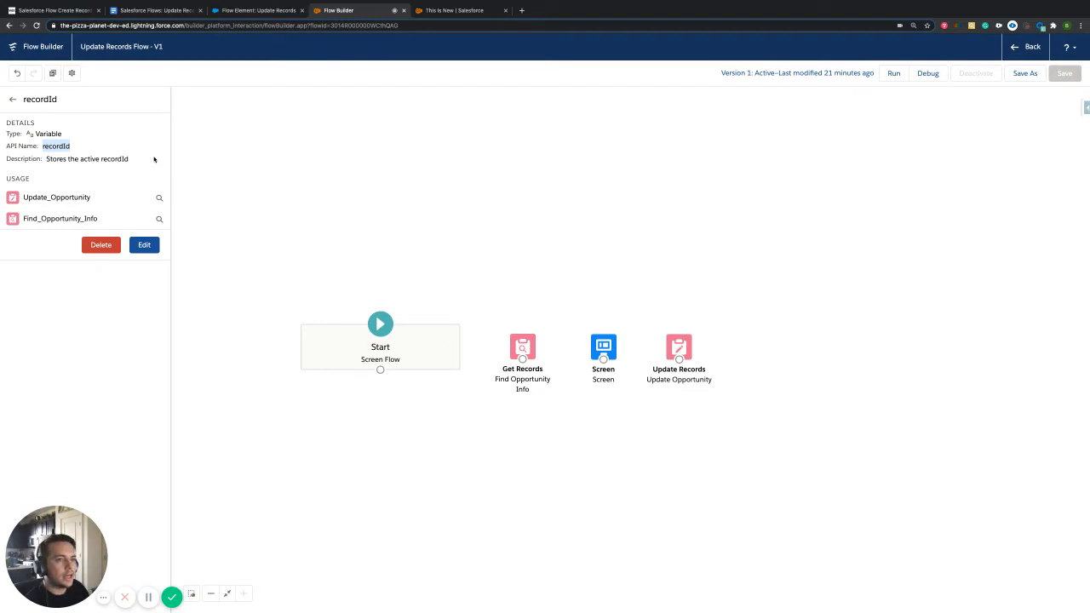
# Switch to the This Is New opportunity in Salesforce, highlight the record ID in its URL, and briefly launch and close Update Movie Candy.
pyautogui.click(443, 10)
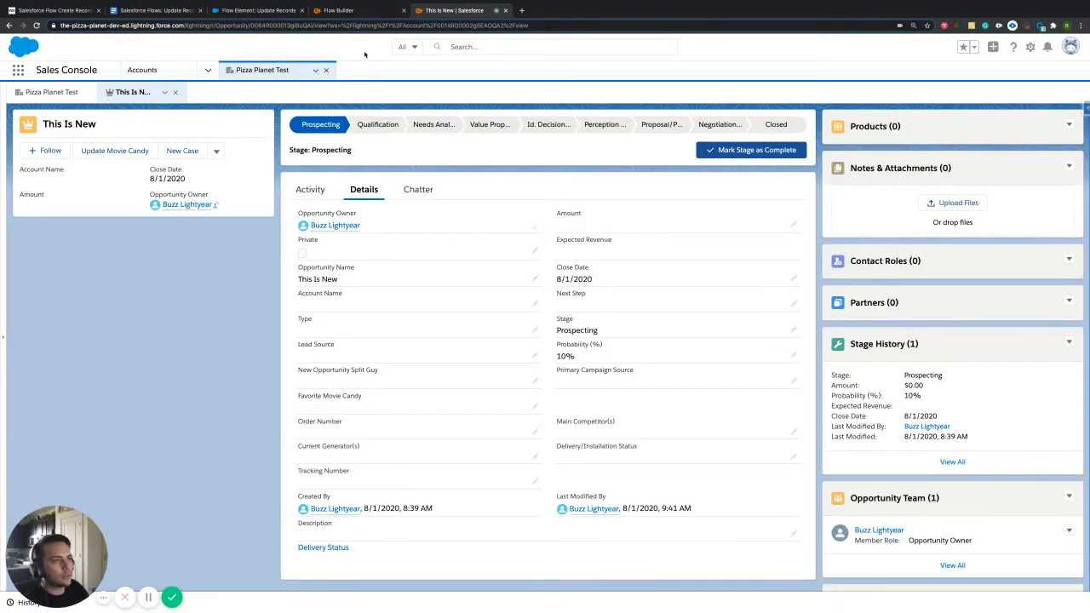
pyautogui.doubleClick(298, 25)
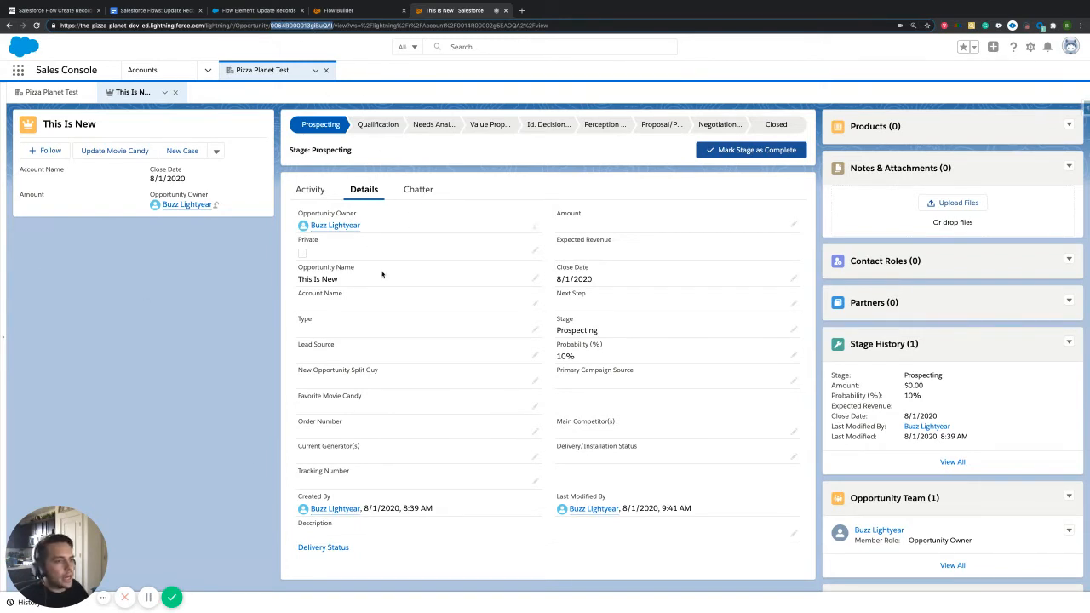
pyautogui.click(114, 150)
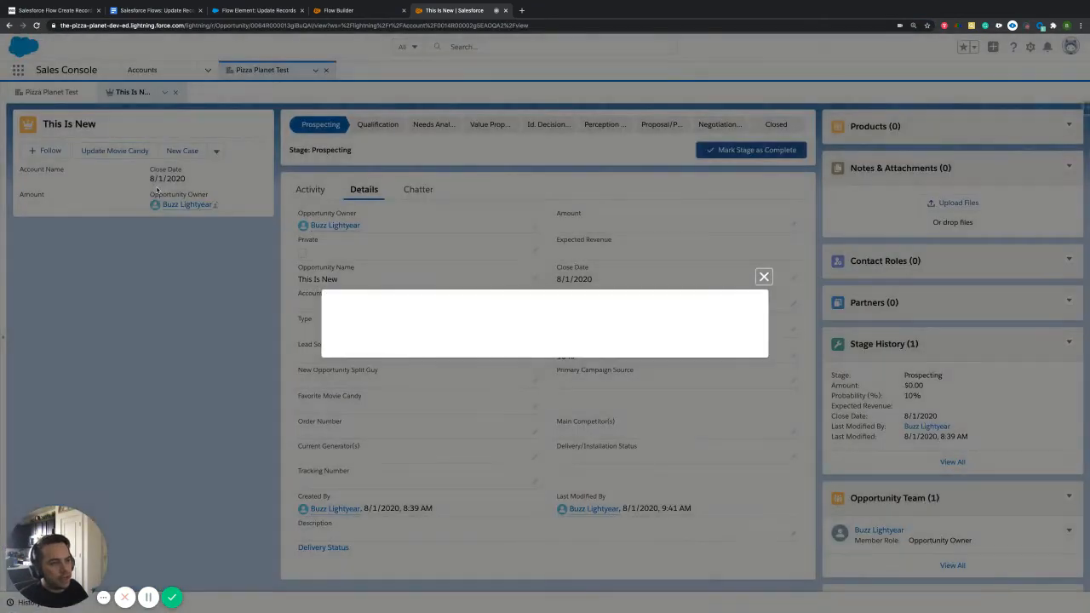
pyautogui.click(763, 234)
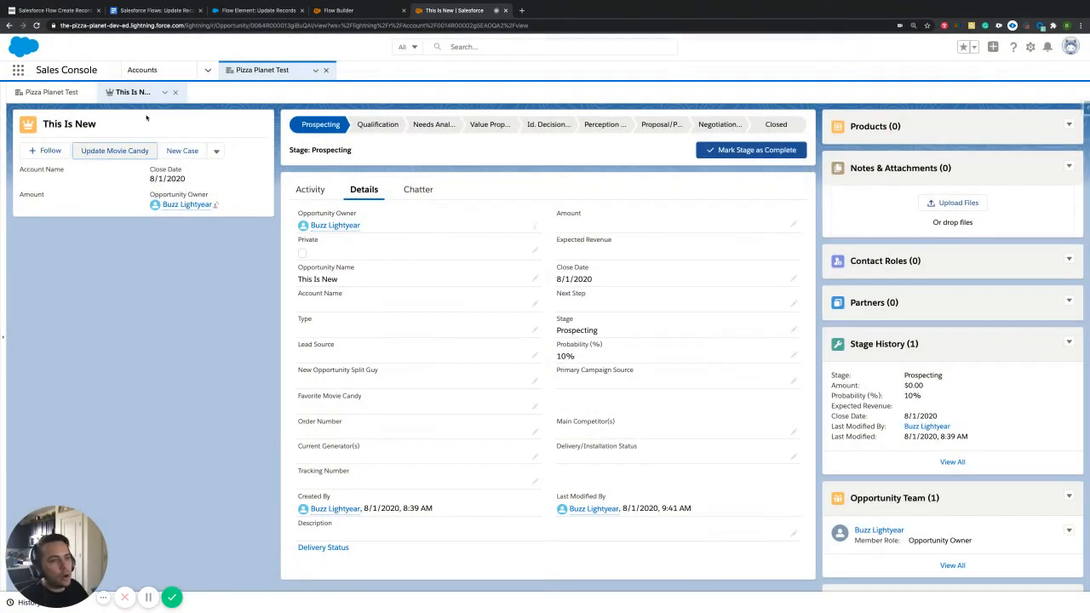
pyautogui.doubleClick(271, 25)
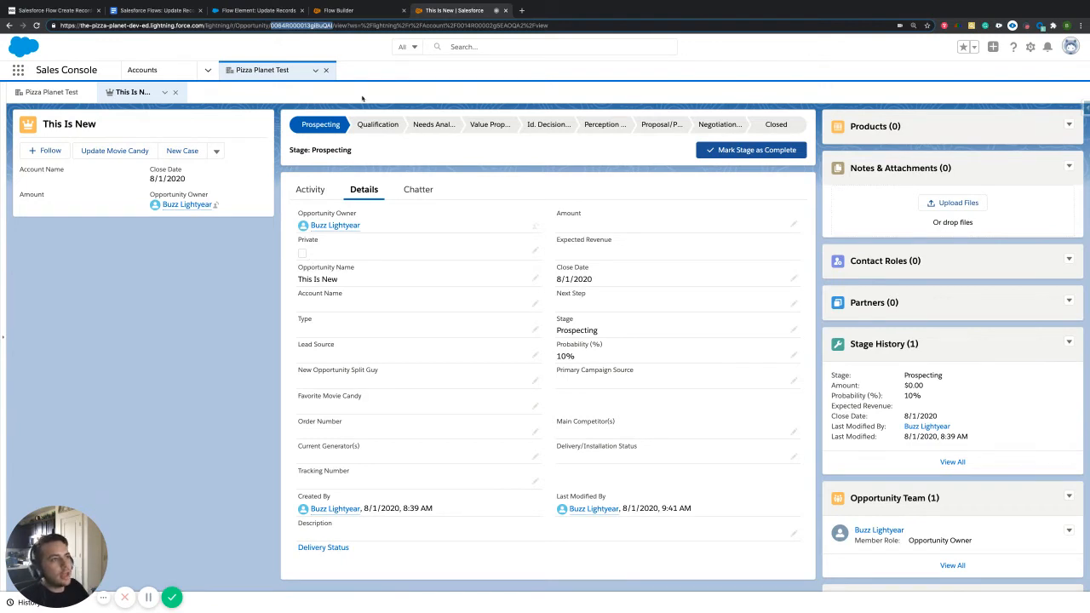
# Return to the Update Records Flow in Flow Builder and start a new resource with the Variable resource type.
pyautogui.click(369, 12)
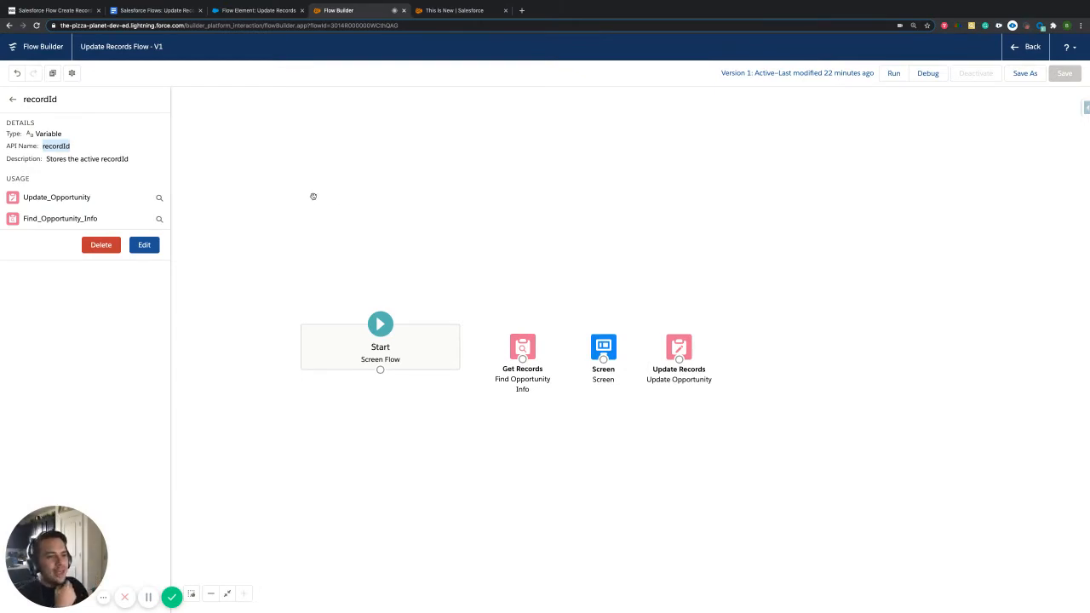
pyautogui.click(15, 99)
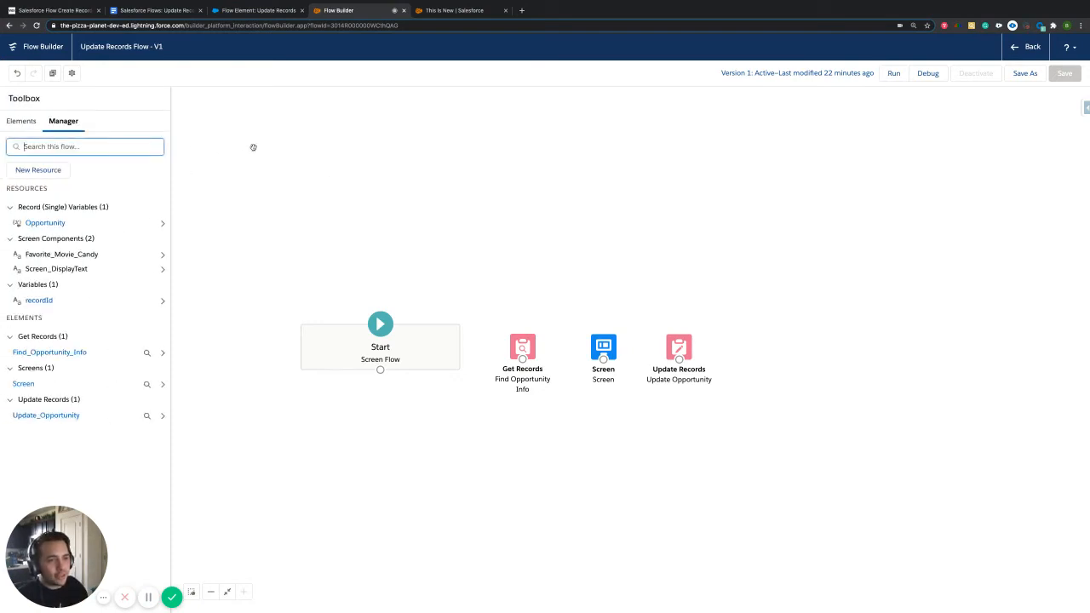
pyautogui.click(38, 170)
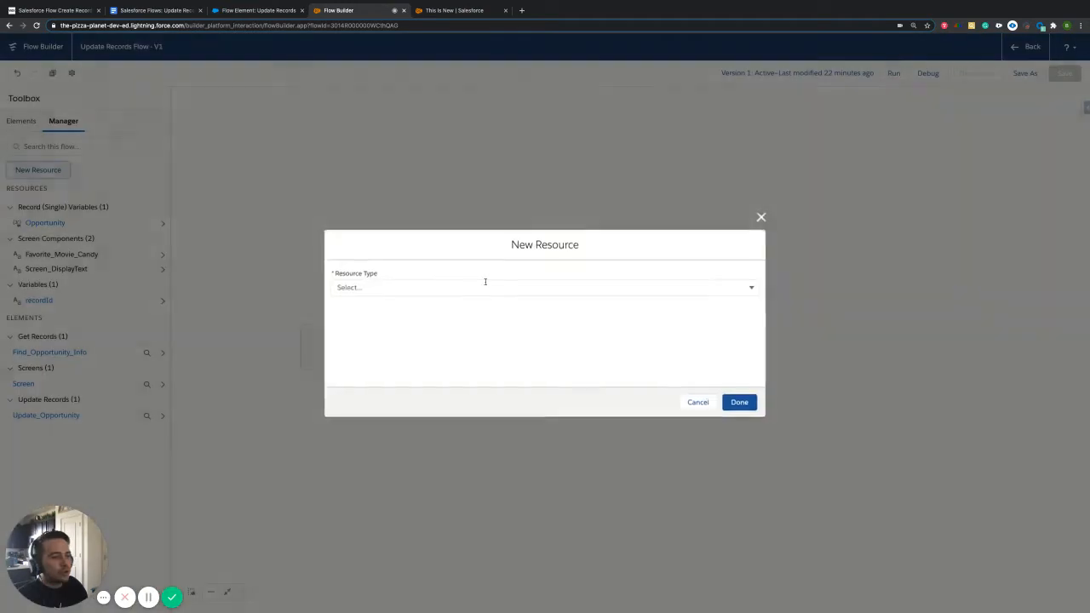
pyautogui.click(431, 288)
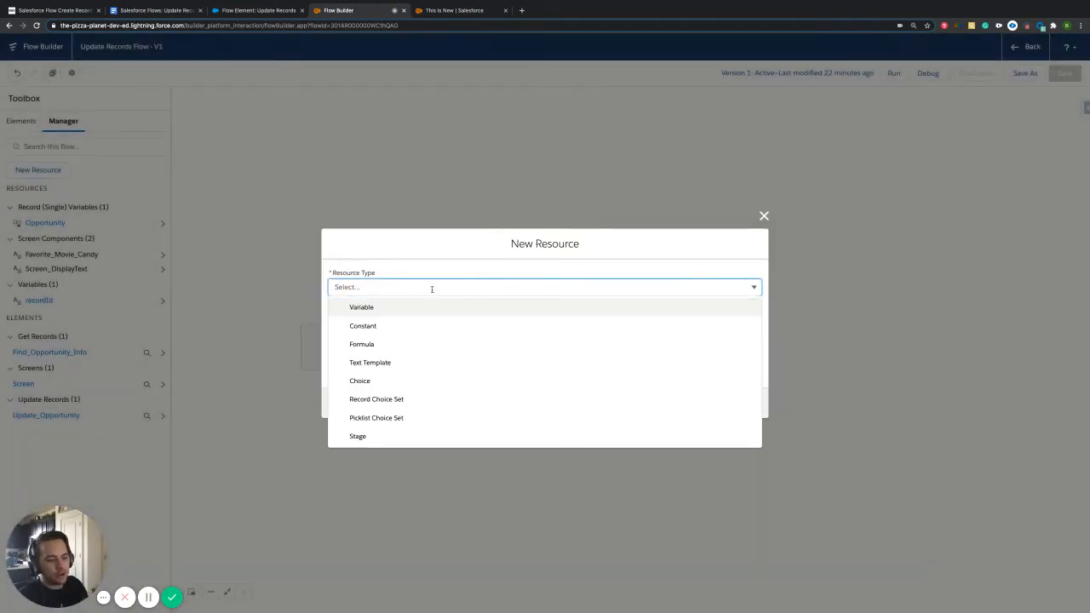
pyautogui.click(432, 289)
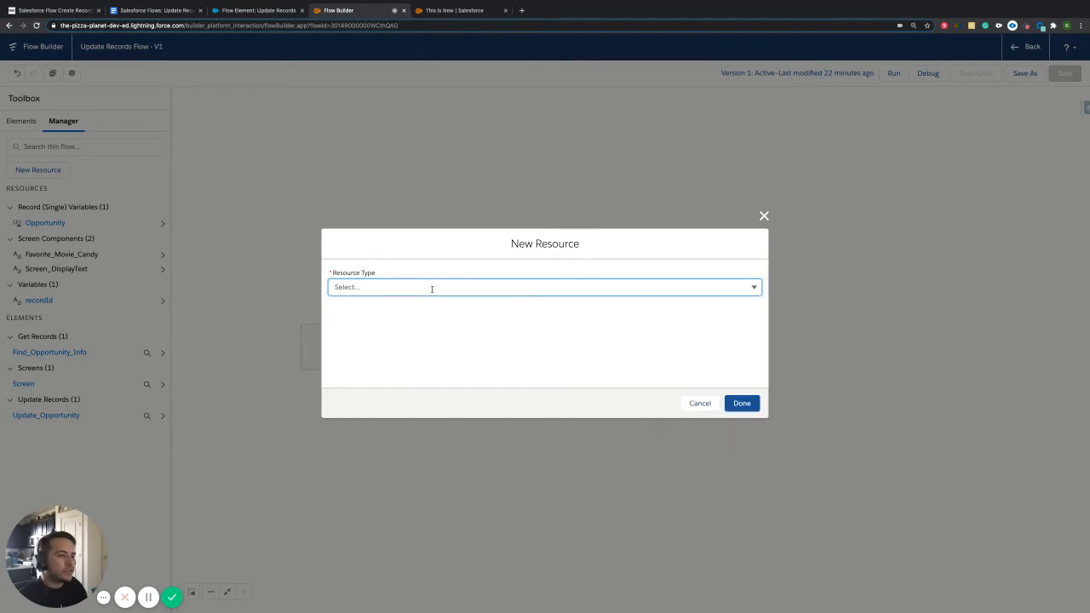
pyautogui.click(426, 289)
pyautogui.click(397, 307)
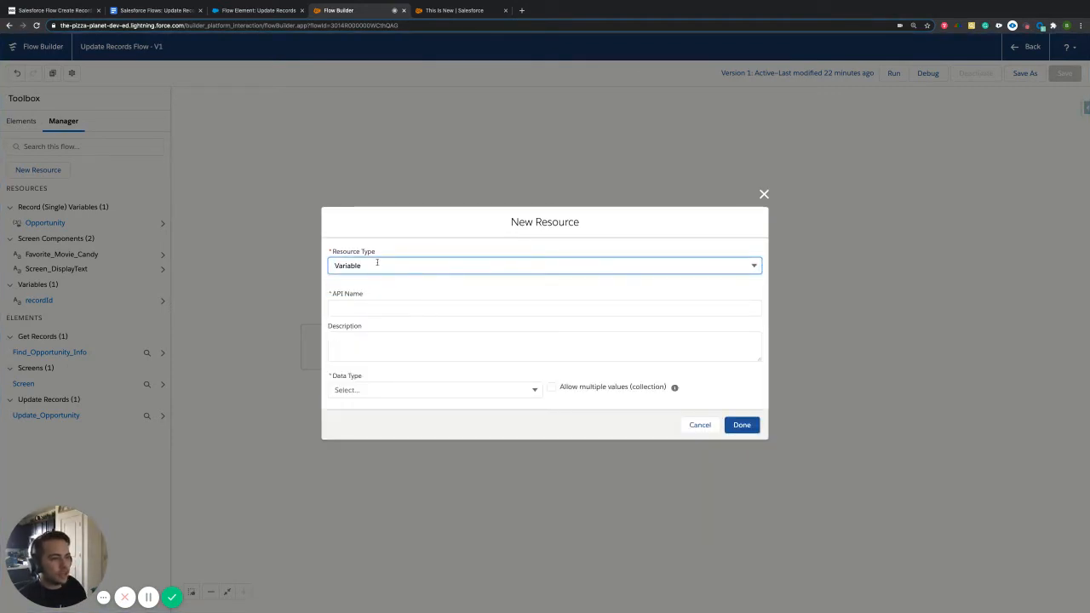
pyautogui.click(377, 264)
pyautogui.click(377, 290)
pyautogui.click(361, 308)
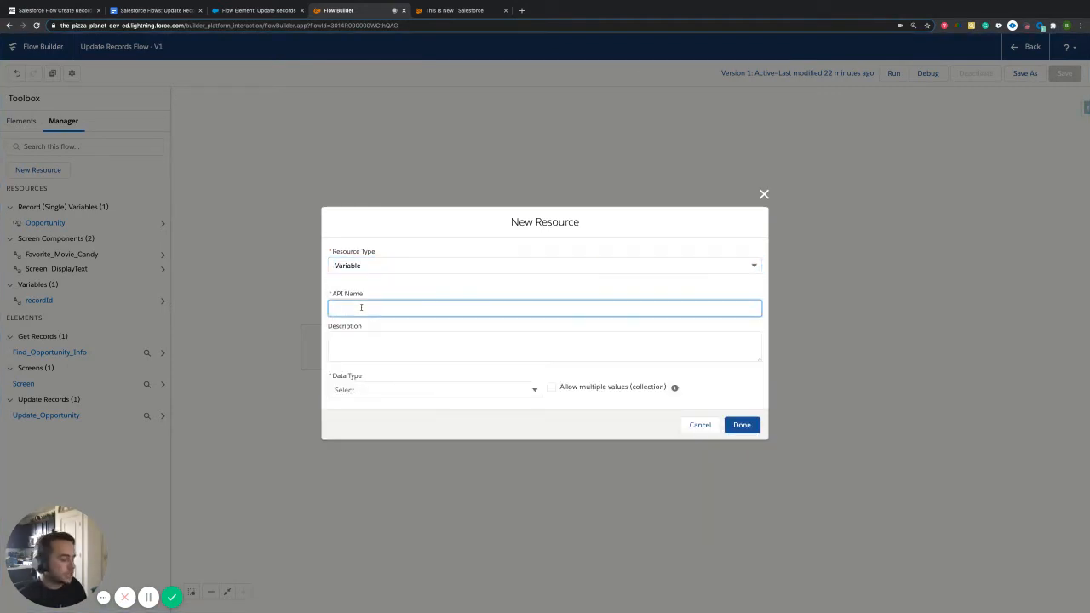
# Try the placeholder "WHayevberklfdsakj" as the new variable's API name and clear it.
pyautogui.write('WHatever')
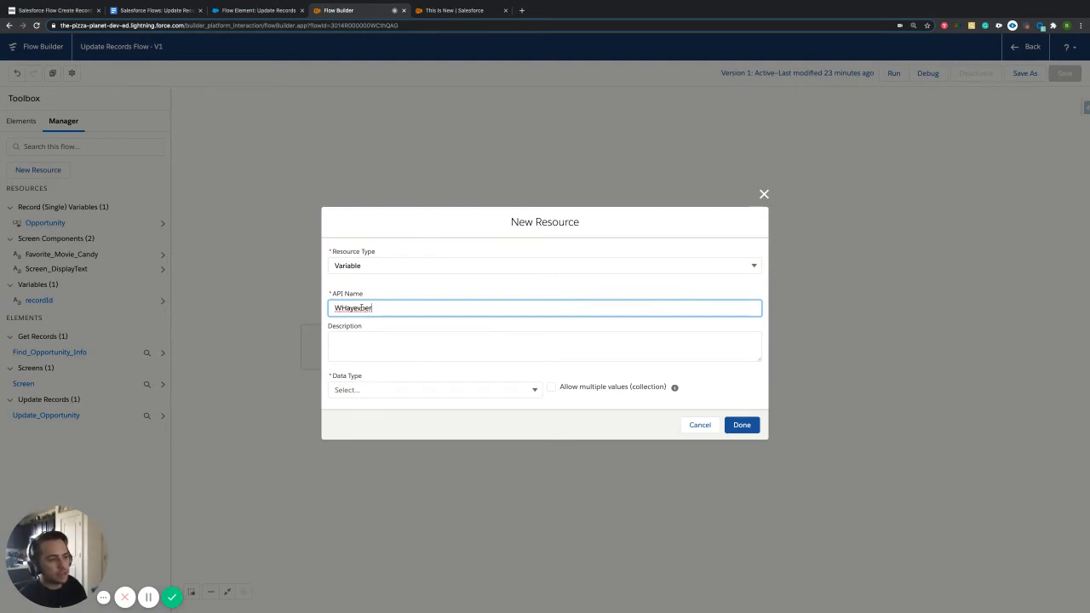
pyautogui.write('klfdsakj')
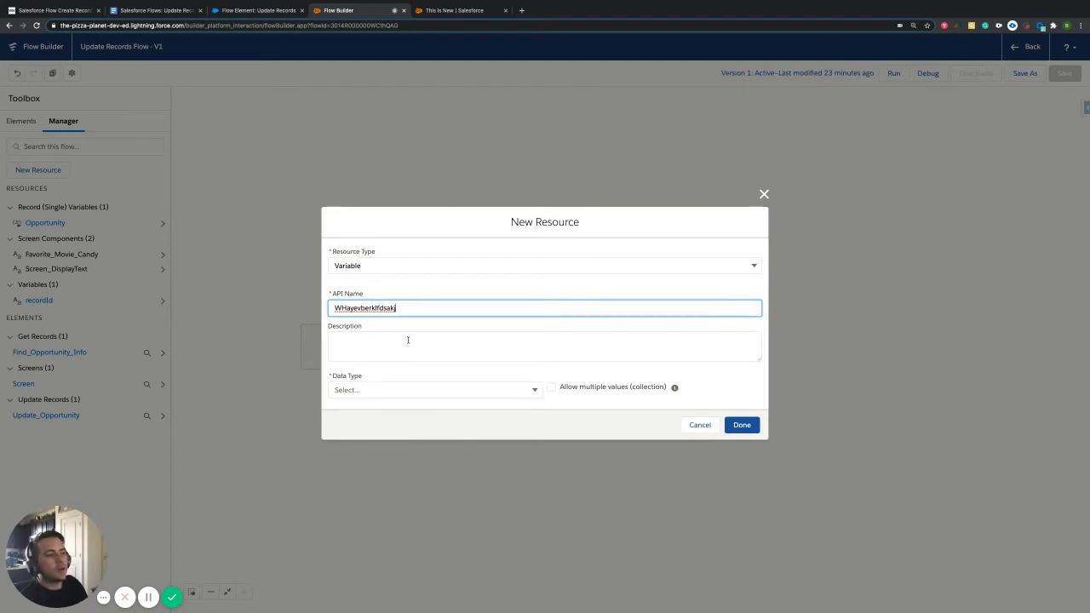
pyautogui.doubleClick(408, 312)
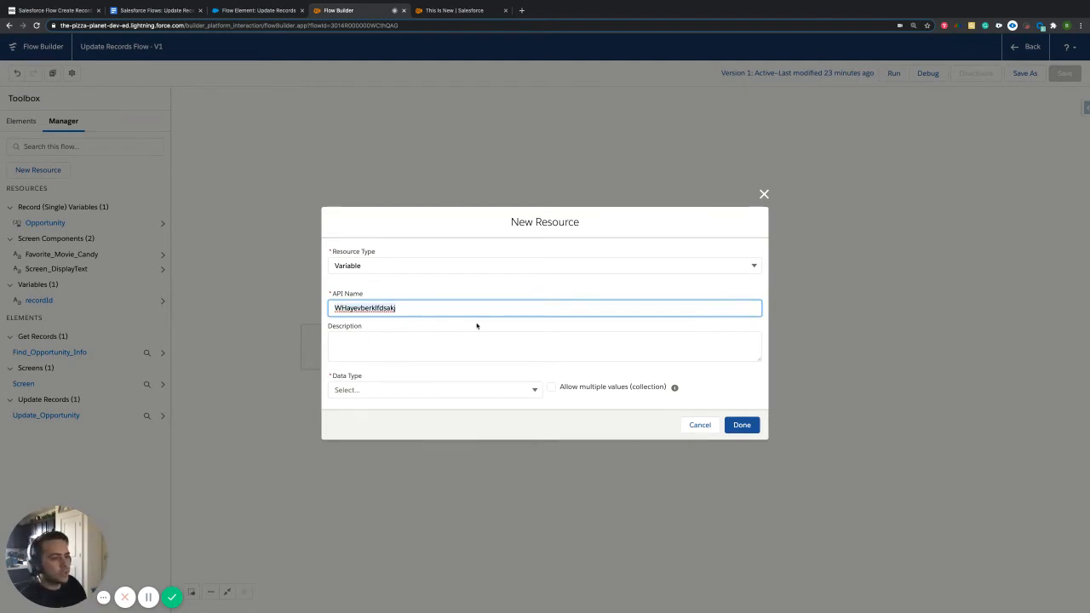
pyautogui.press('BackSpace')
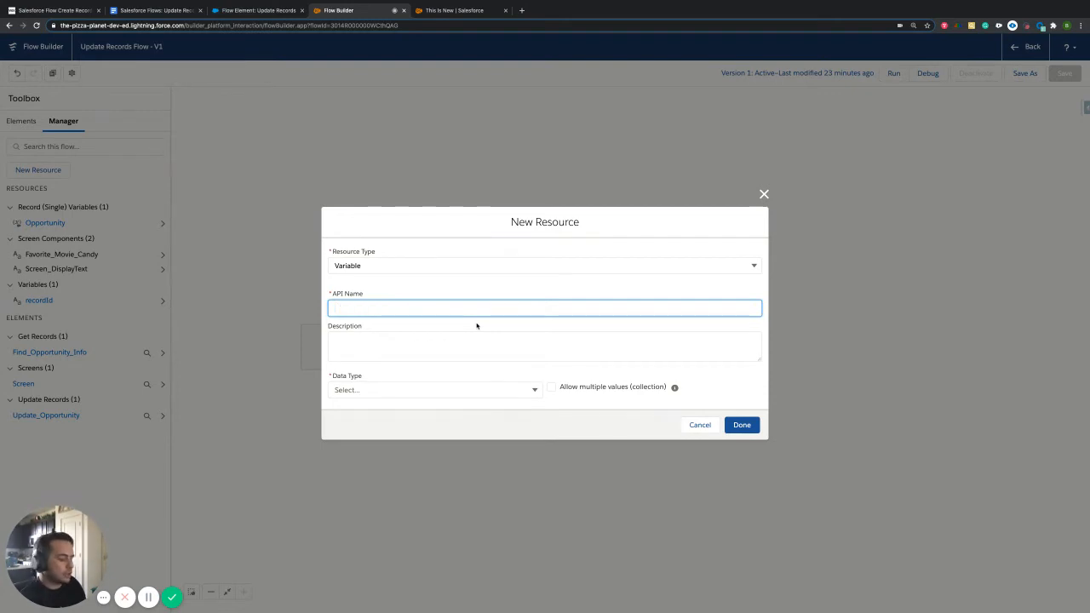
# Try Record_Id and RecordID in turn as the variable's API name, clearing each entry.
pyautogui.write('reRecor')
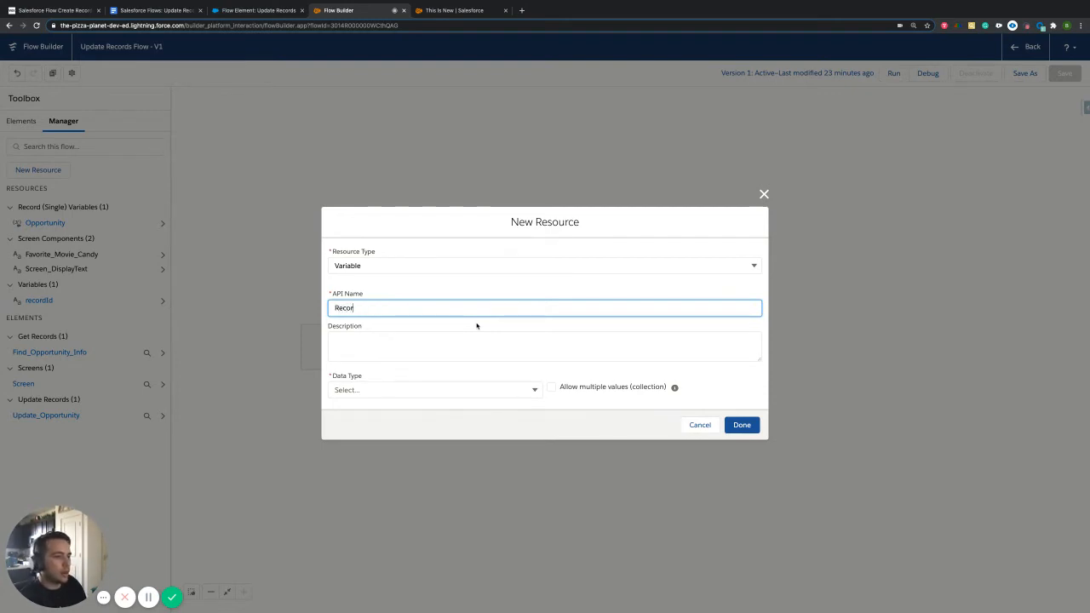
pyautogui.write('d_Id')
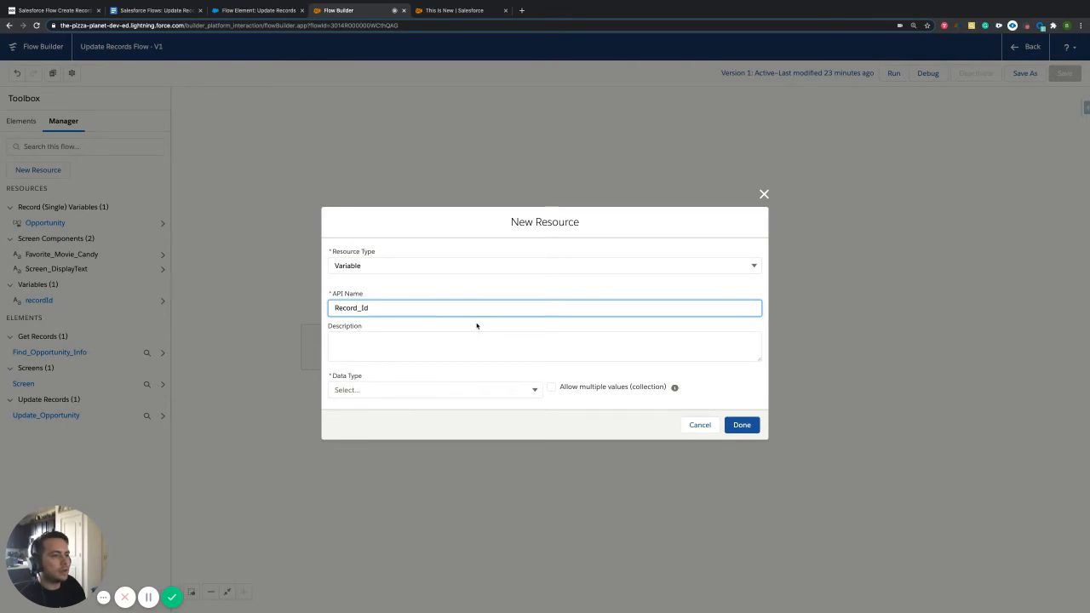
pyautogui.doubleClick(386, 306)
pyautogui.press('BackSpace')
pyautogui.write('Recor')
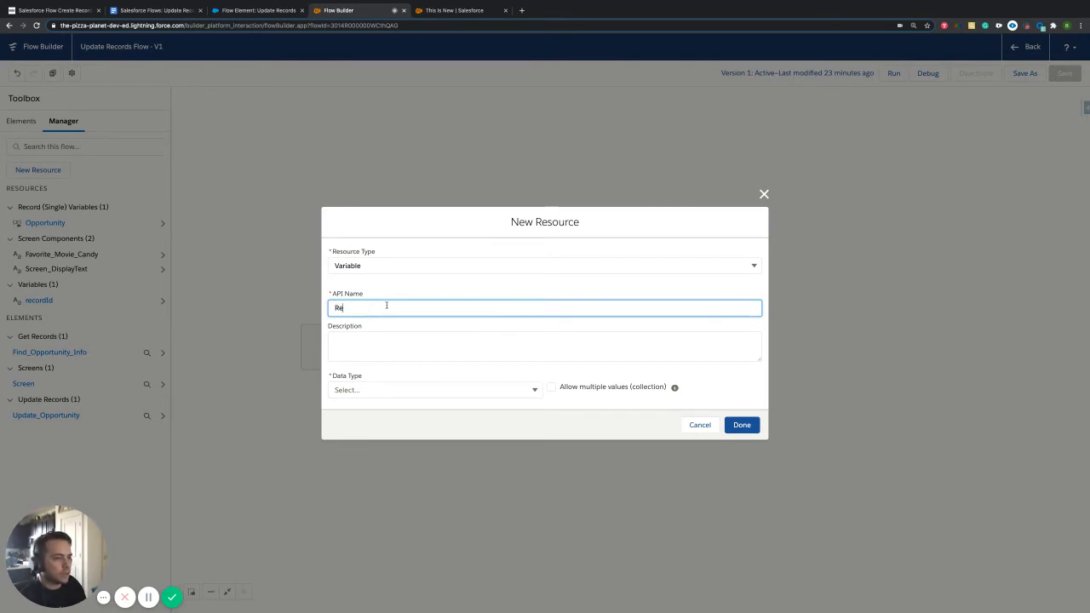
pyautogui.write('dID')
pyautogui.click(409, 348)
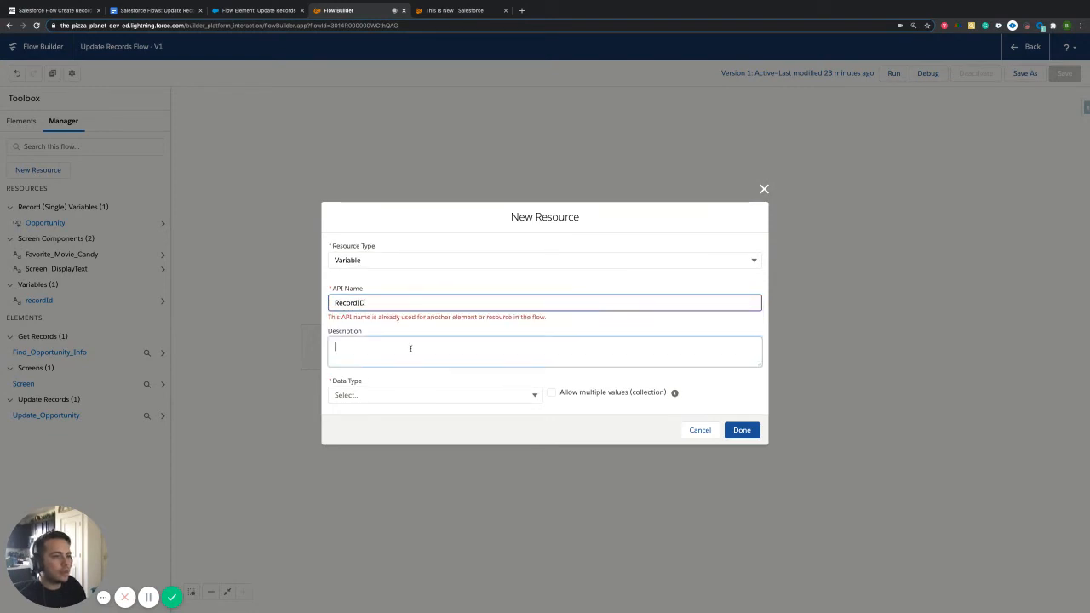
pyautogui.doubleClick(389, 303)
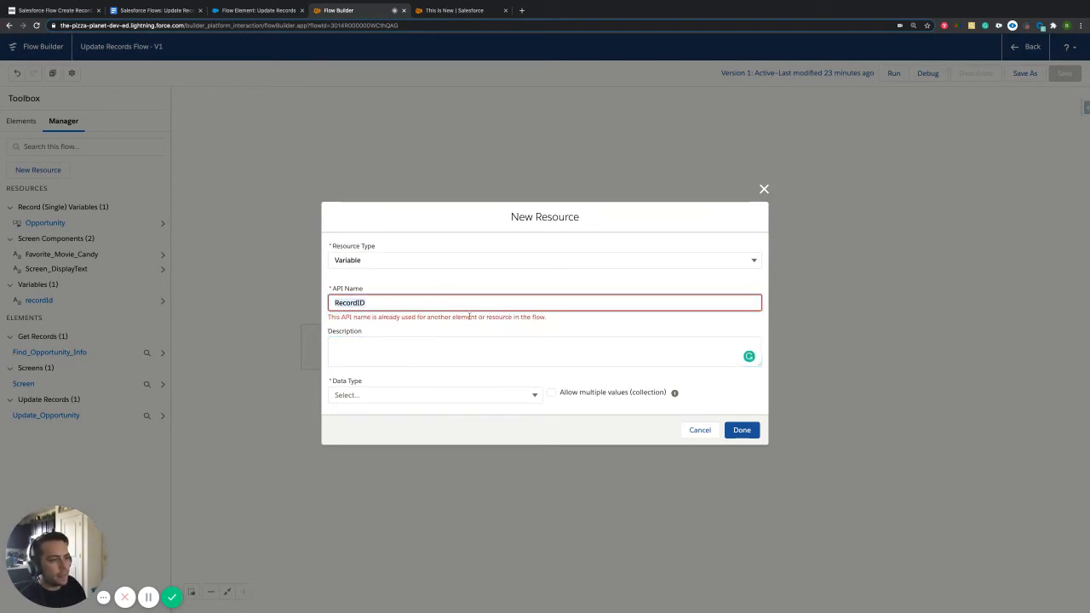
pyautogui.press('BackSpace')
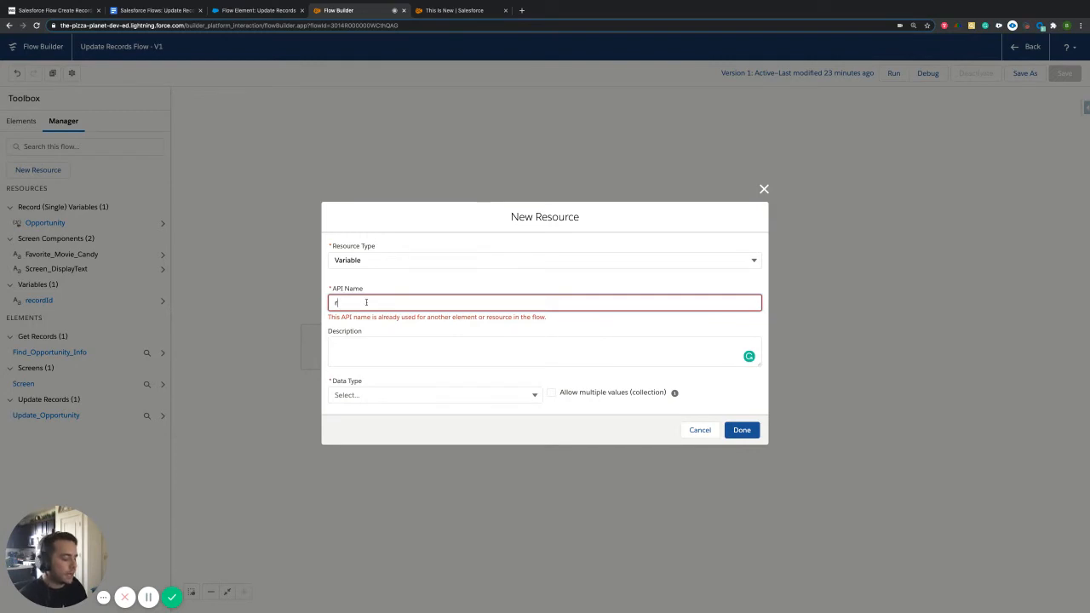
# Try "record id" as the API name and replace it with RecordID.
pyautogui.write('recordId')
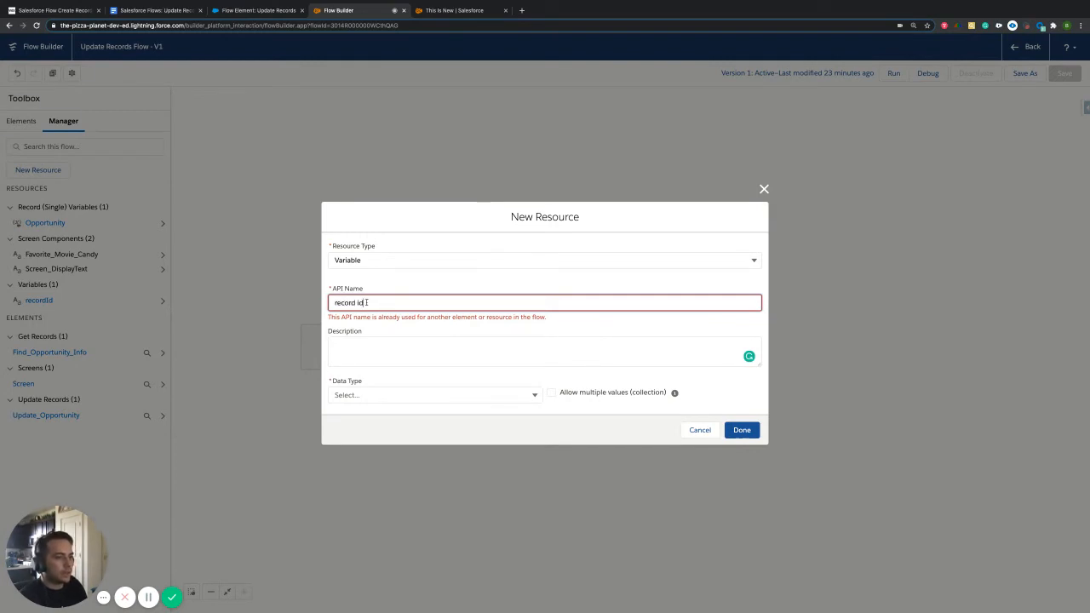
pyautogui.press('BackSpace')
pyautogui.press('BackSpace')
pyautogui.press('BackSpace')
pyautogui.press('BackSpace')
pyautogui.press('BackSpace')
pyautogui.press('BackSpace')
pyautogui.press('BackSpace')
pyautogui.press('BackSpace')
pyautogui.write('RecordID')
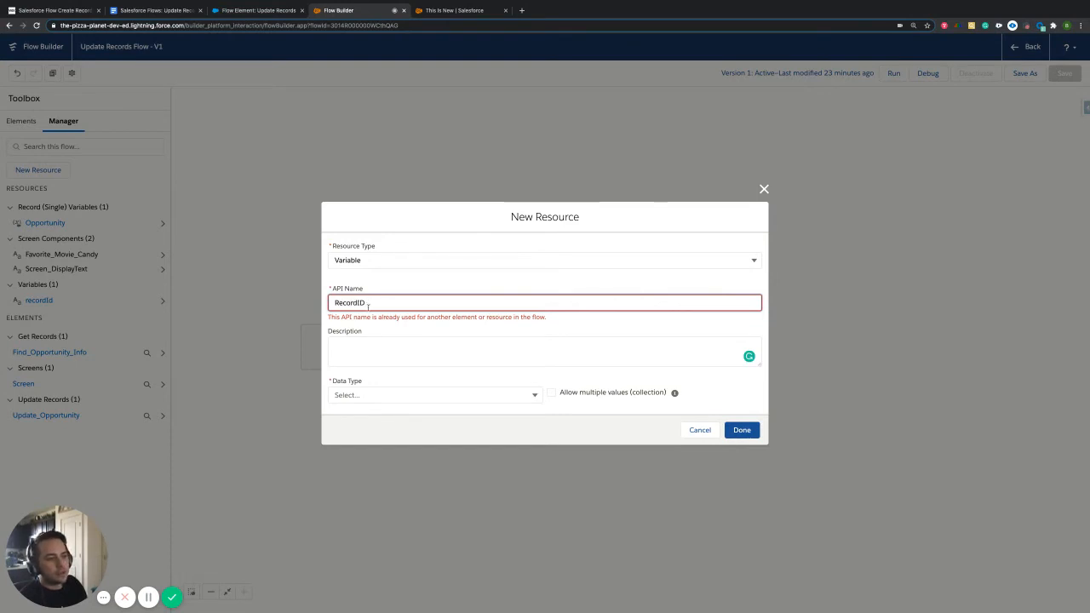
# Replace the new variable's API name with recordId, using a lowercase r and d.
pyautogui.click(395, 359)
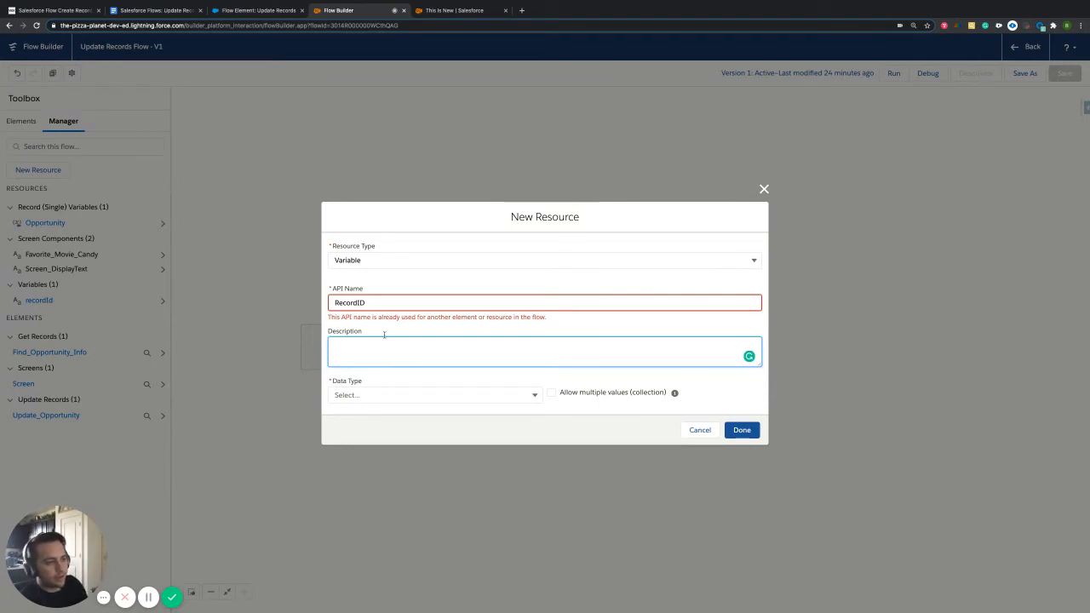
pyautogui.hotkey('shift', 'Tab')
pyautogui.press('BackSpace')
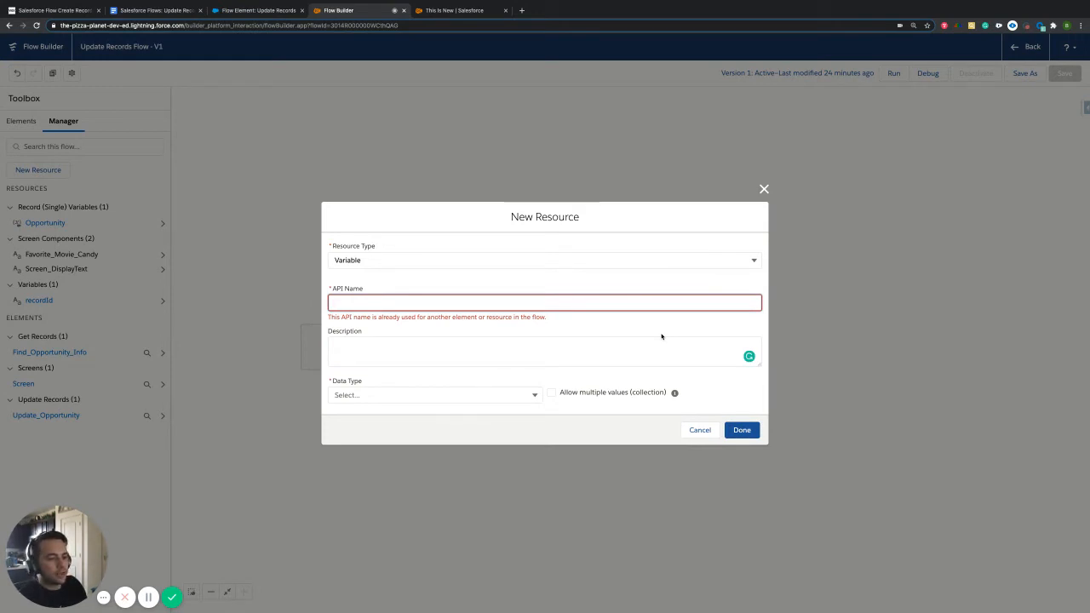
pyautogui.write('recor')
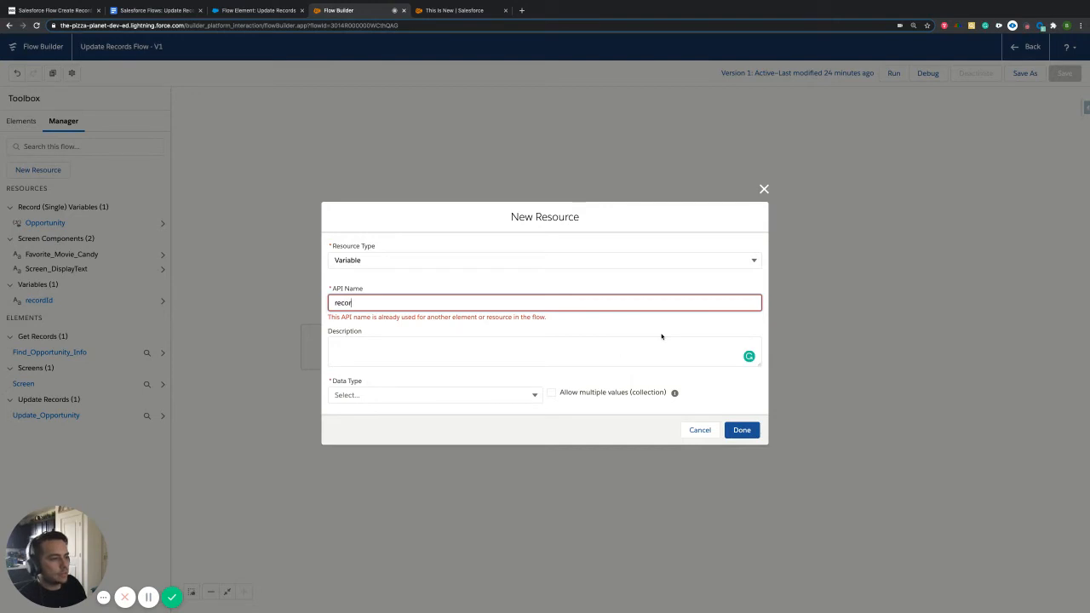
pyautogui.write('dId')
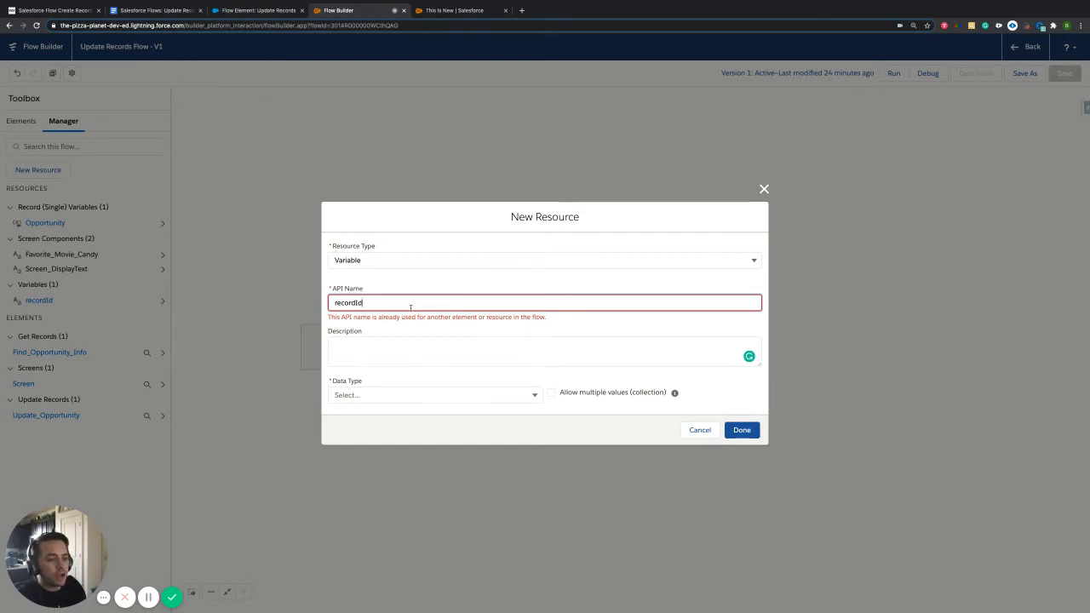
# Highlight the API name for review and capitalize its first letter so it reads RecordId.
pyautogui.moveTo(409, 304); pyautogui.dragTo(318, 304)
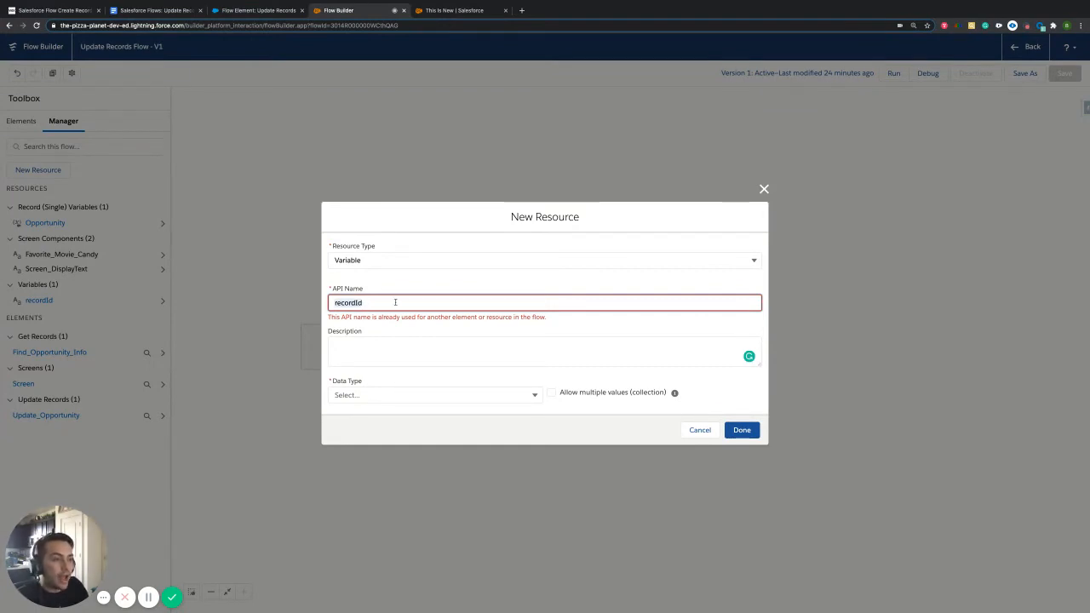
pyautogui.click(373, 303)
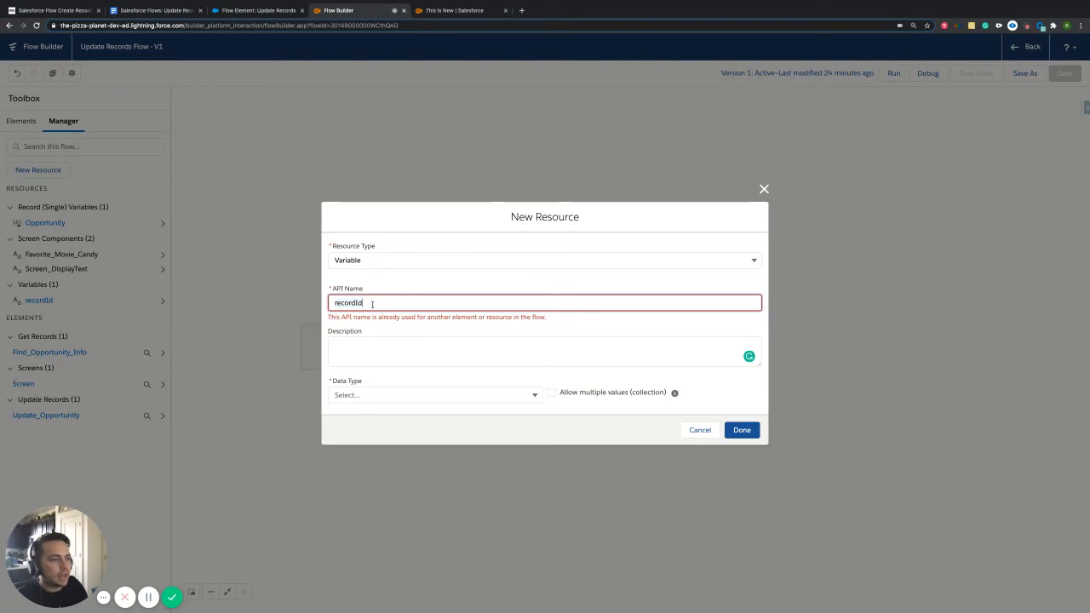
pyautogui.press('BackSpace')
pyautogui.write('R')
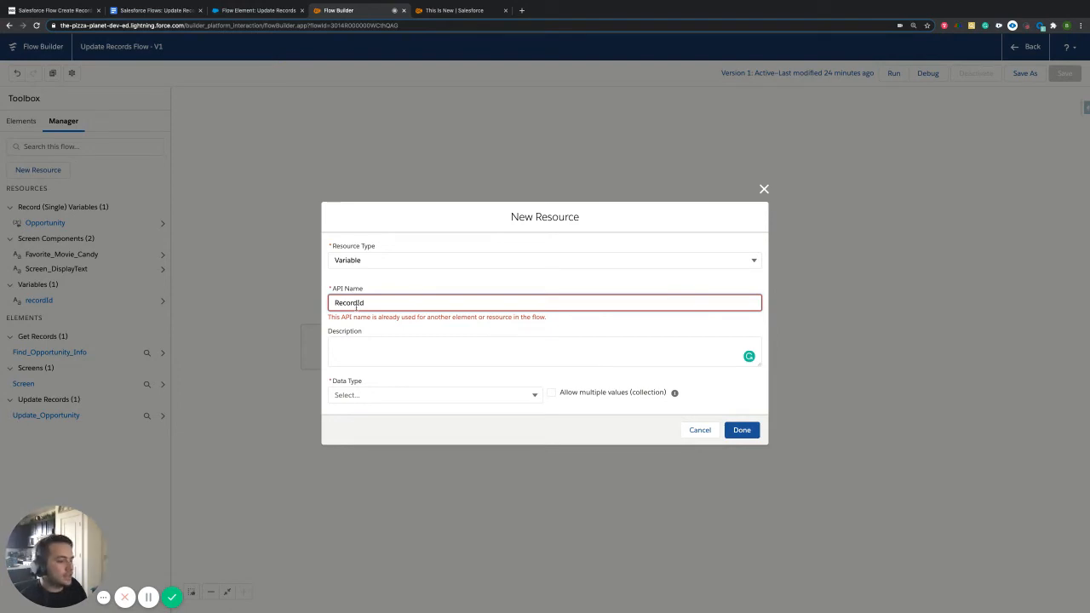
# Change the API name's first letter back to lowercase so it reads recordId, and discard the new resource.
pyautogui.press('BackSpace')
pyautogui.write('r')
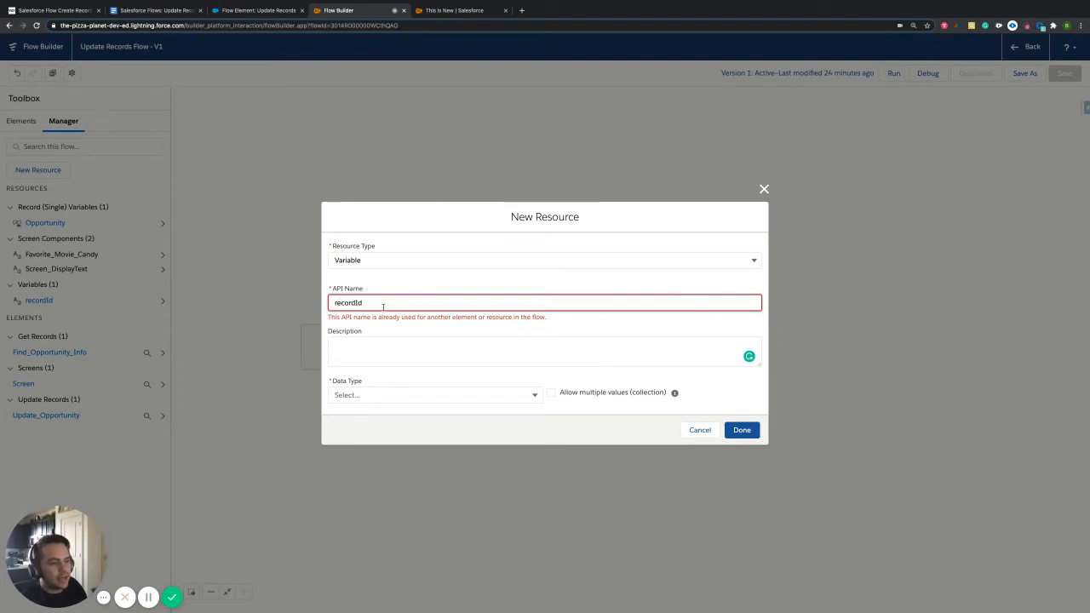
pyautogui.doubleClick(373, 303)
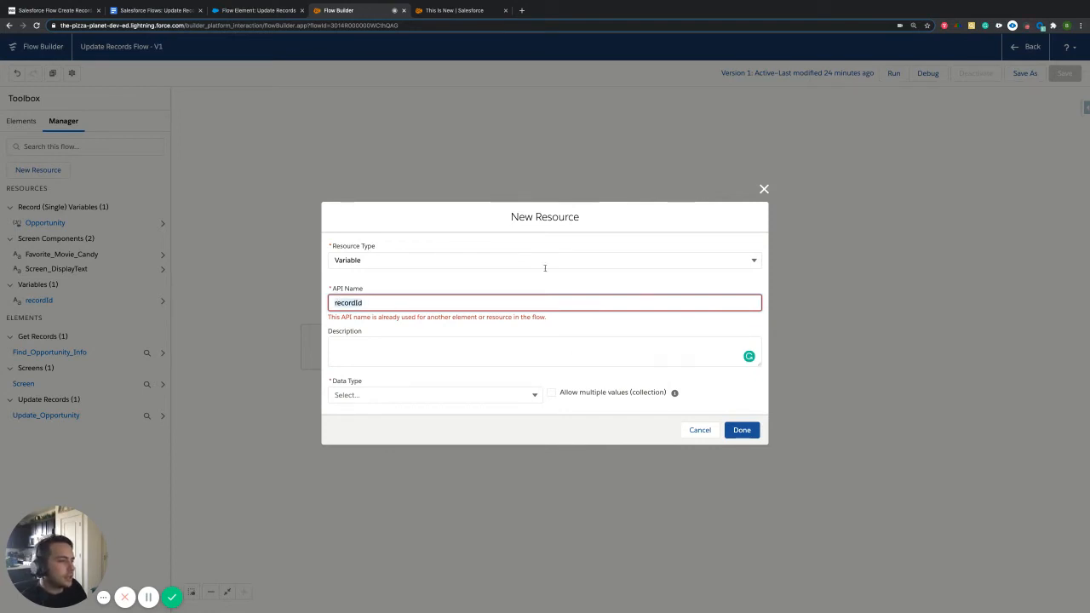
pyautogui.click(765, 189)
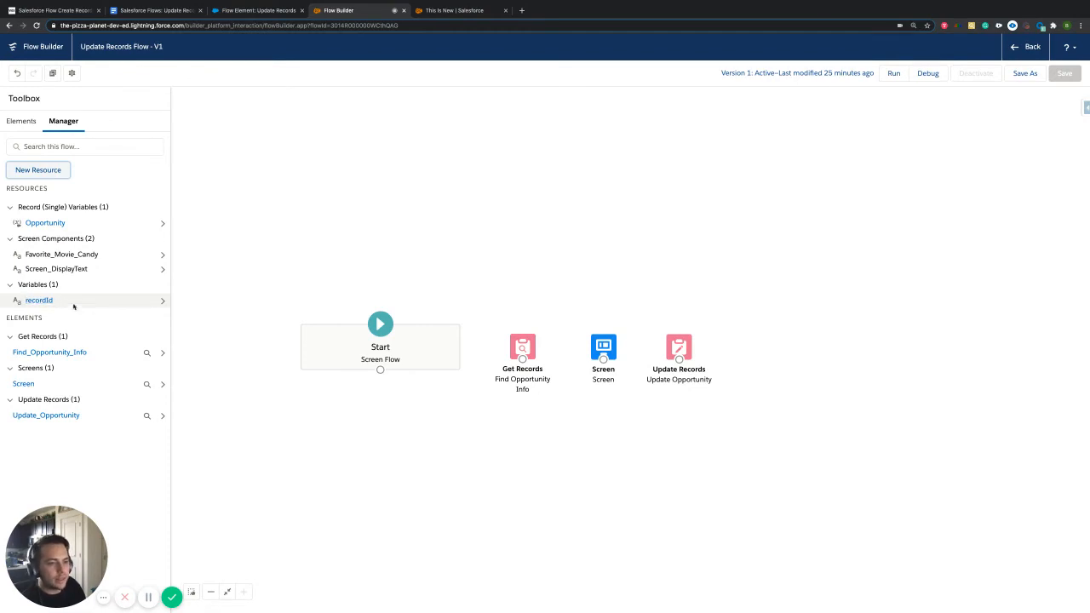
pyautogui.click(286, 428)
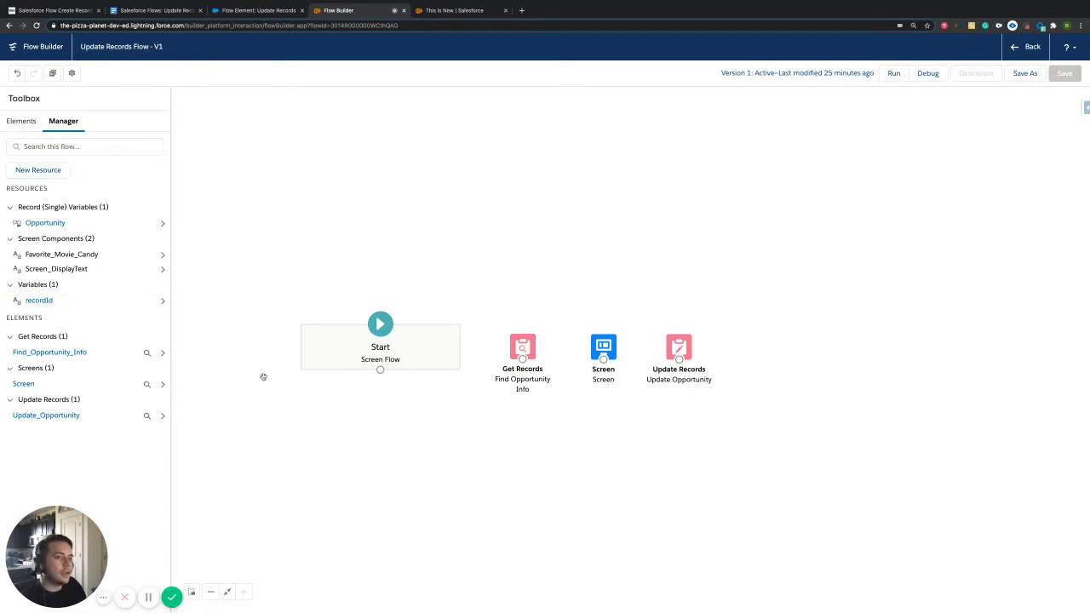
# Connect the Start element to the Find Opportunity Info element and check that element's settings.
pyautogui.click(22, 122)
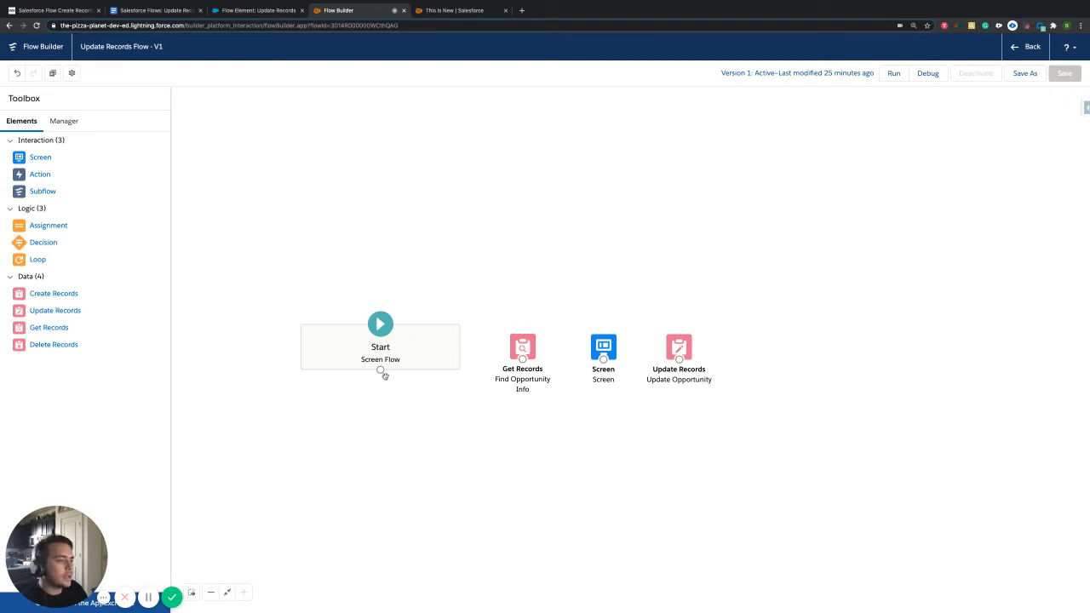
pyautogui.moveTo(381, 372); pyautogui.dragTo(522, 349)
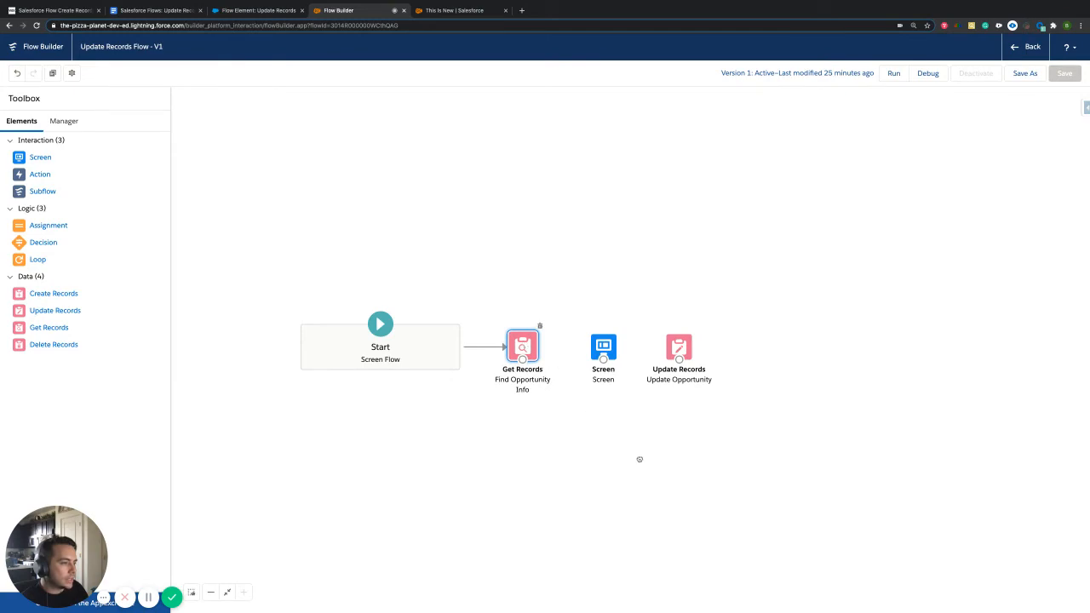
pyautogui.doubleClick(523, 347)
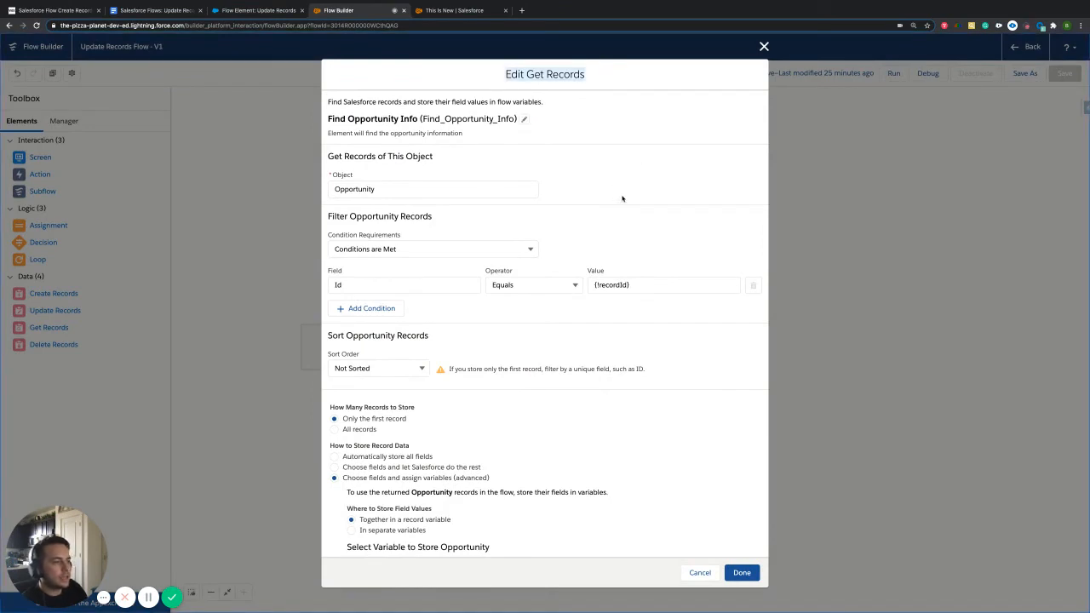
pyautogui.click(764, 46)
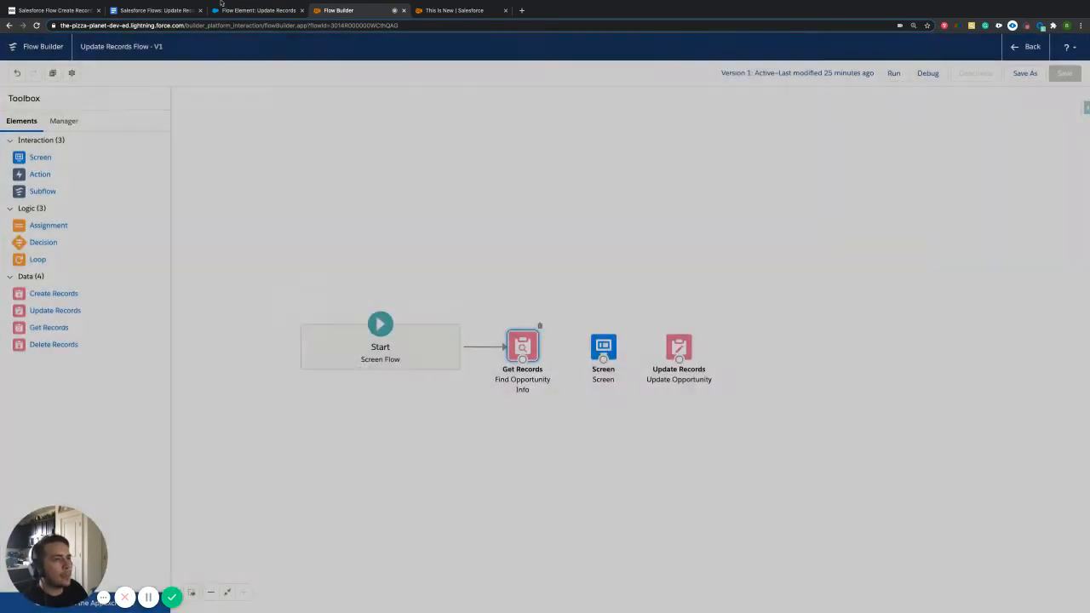
# Switch to the This Is New opportunity, set Favorite Movie Candy to Milk Duds and save the record.
pyautogui.click(442, 10)
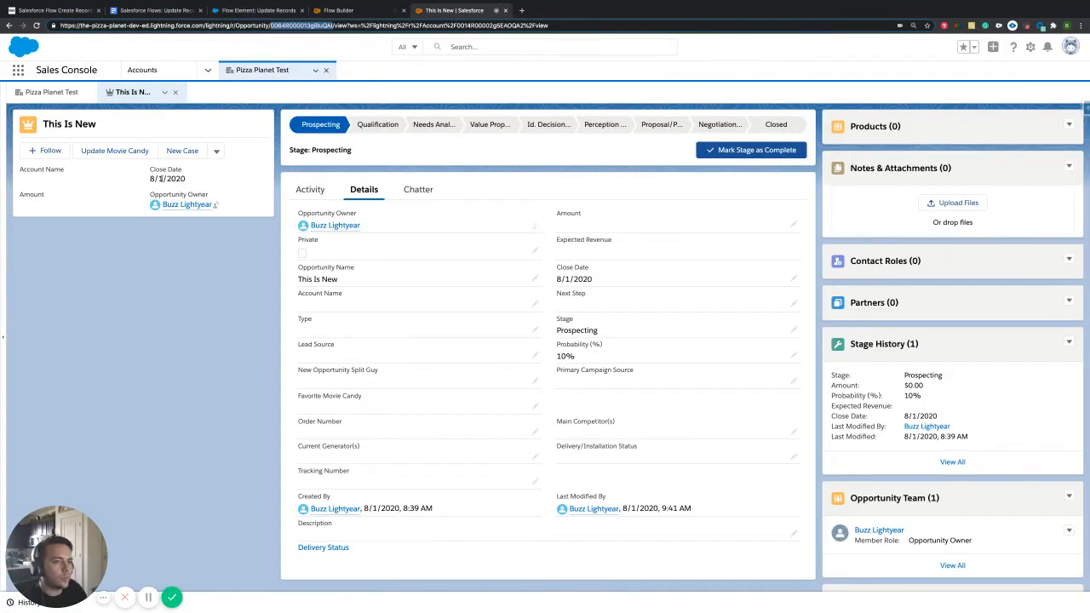
pyautogui.scroll(-1, 417, 400)
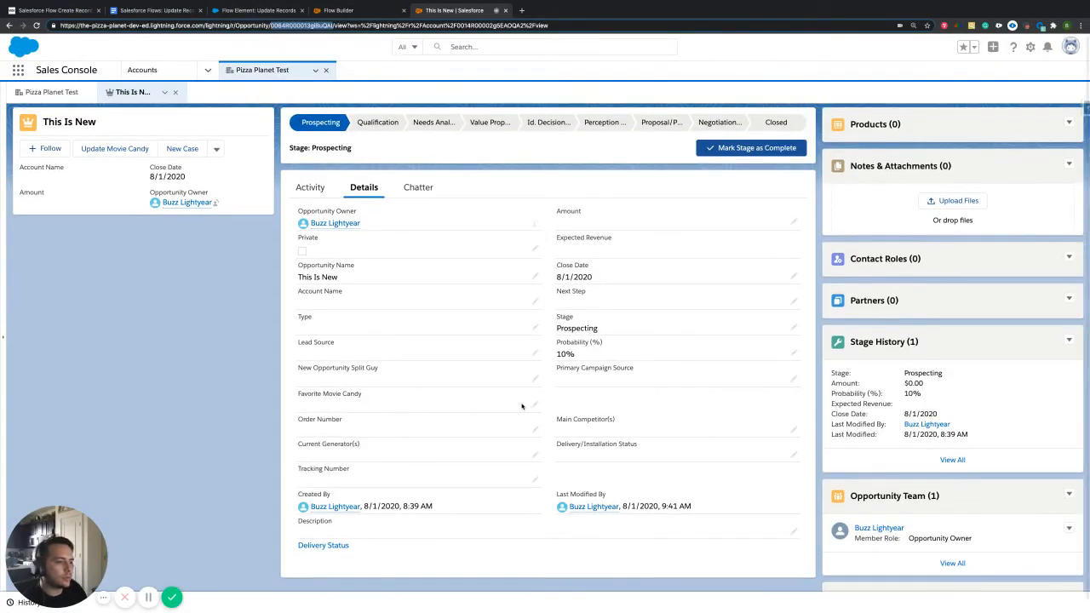
pyautogui.moveTo(364, 395); pyautogui.dragTo(297, 396)
pyautogui.click(301, 394)
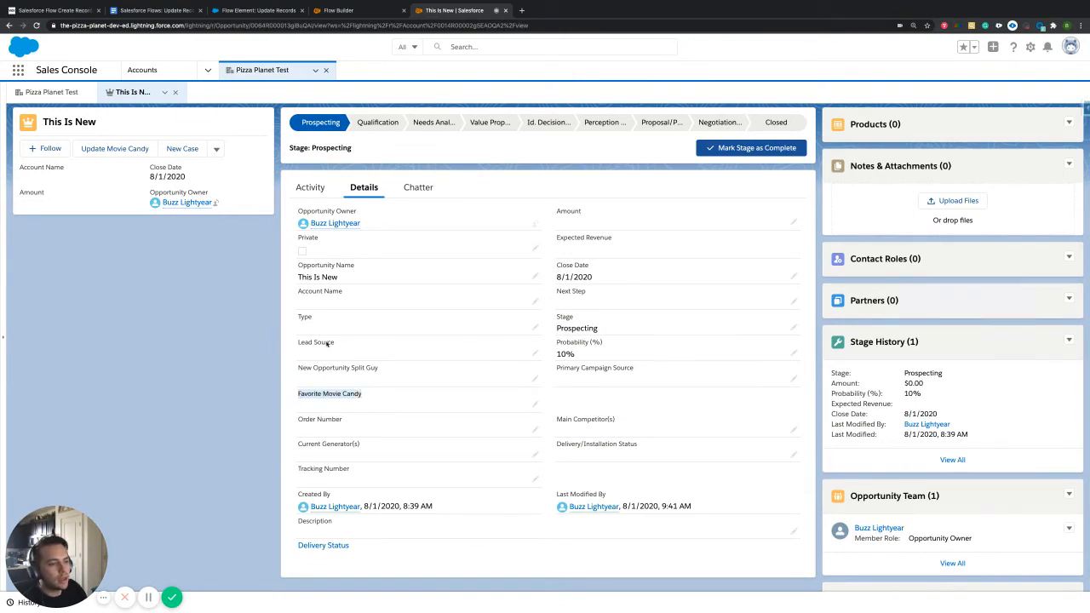
pyautogui.click(535, 403)
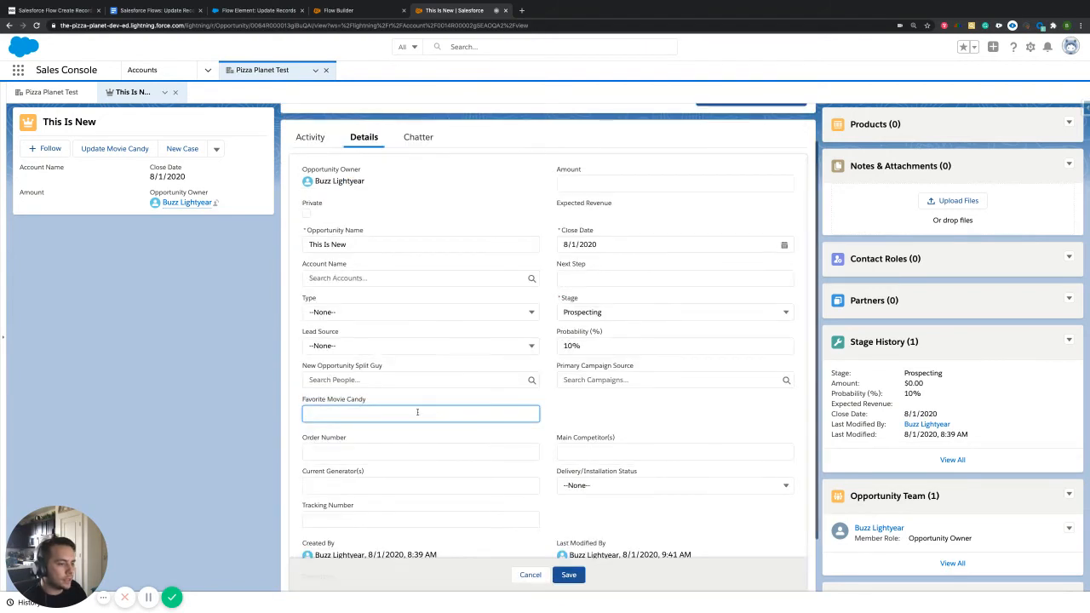
pyautogui.write('Milk Dude')
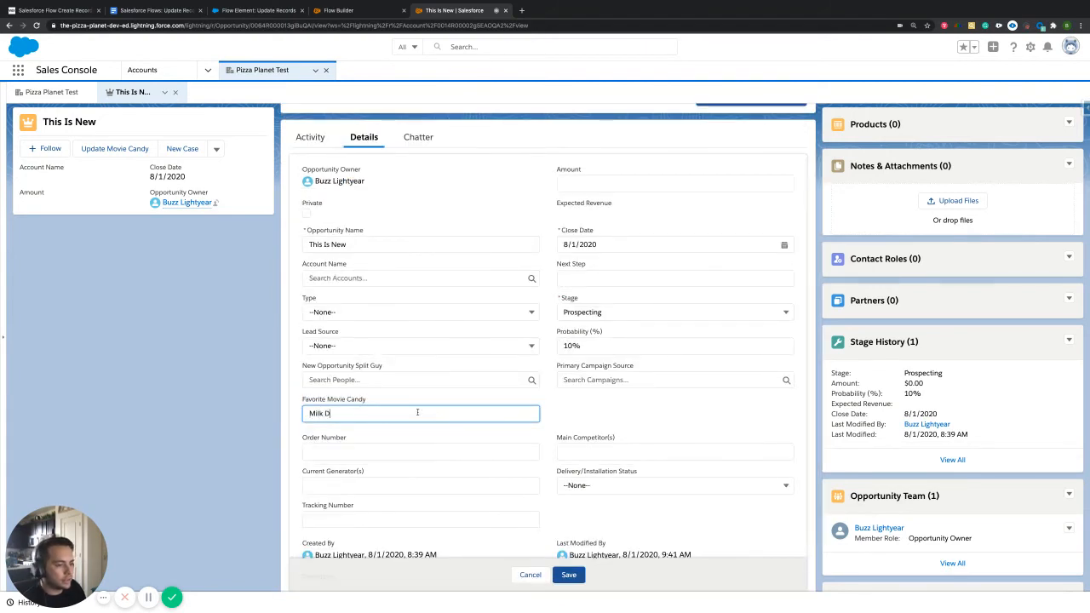
pyautogui.click(569, 575)
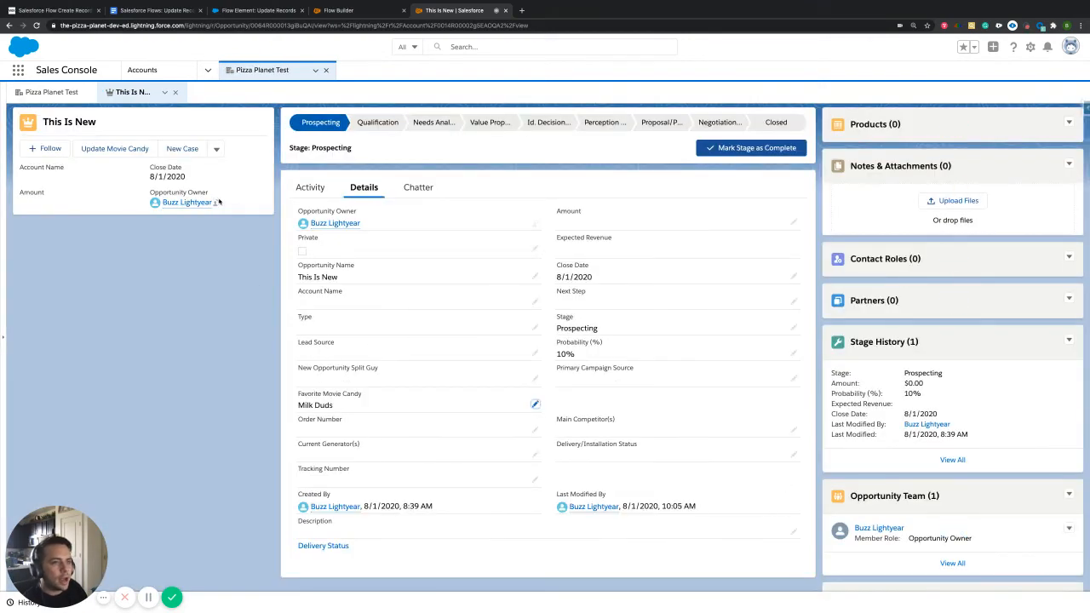
# Launch Update Movie Candy, clear the prefilled candy, re-enter Milk Duds and close the flow without submitting.
pyautogui.tripleClick(298, 405)
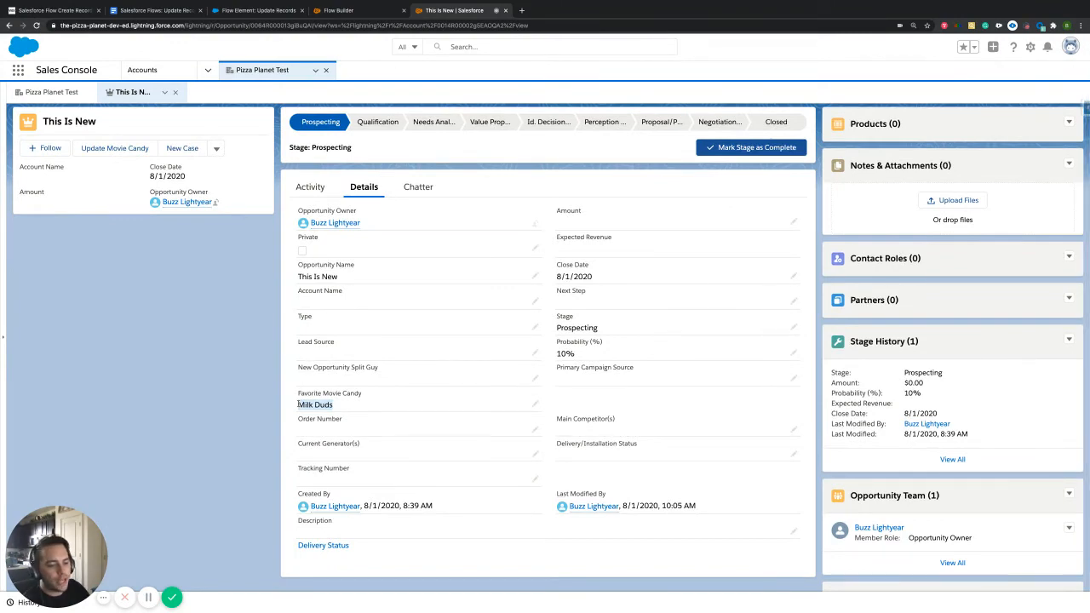
pyautogui.click(115, 149)
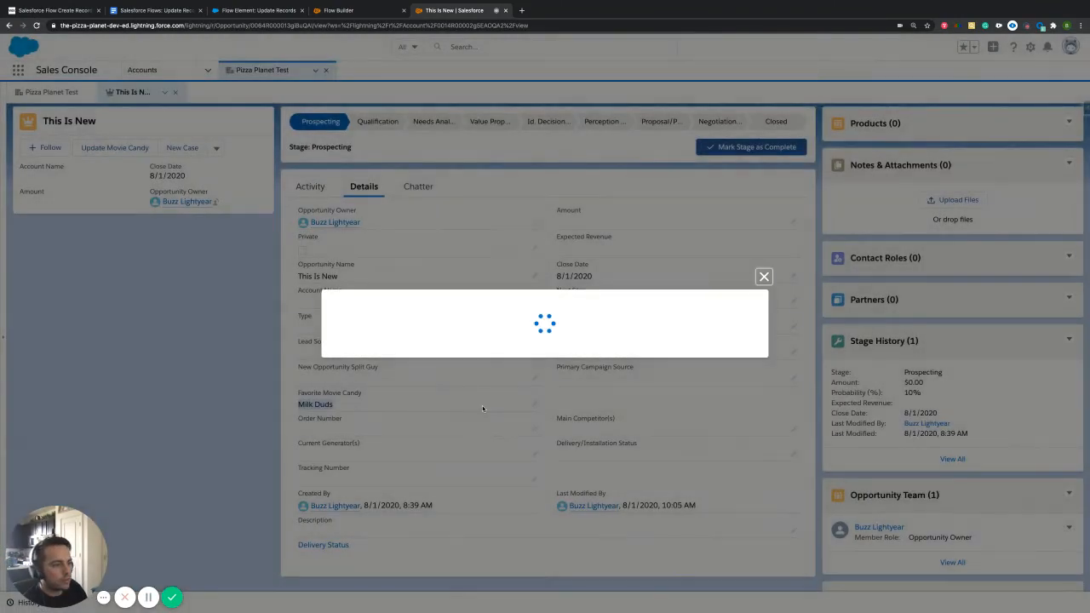
pyautogui.moveTo(388, 347); pyautogui.dragTo(342, 347)
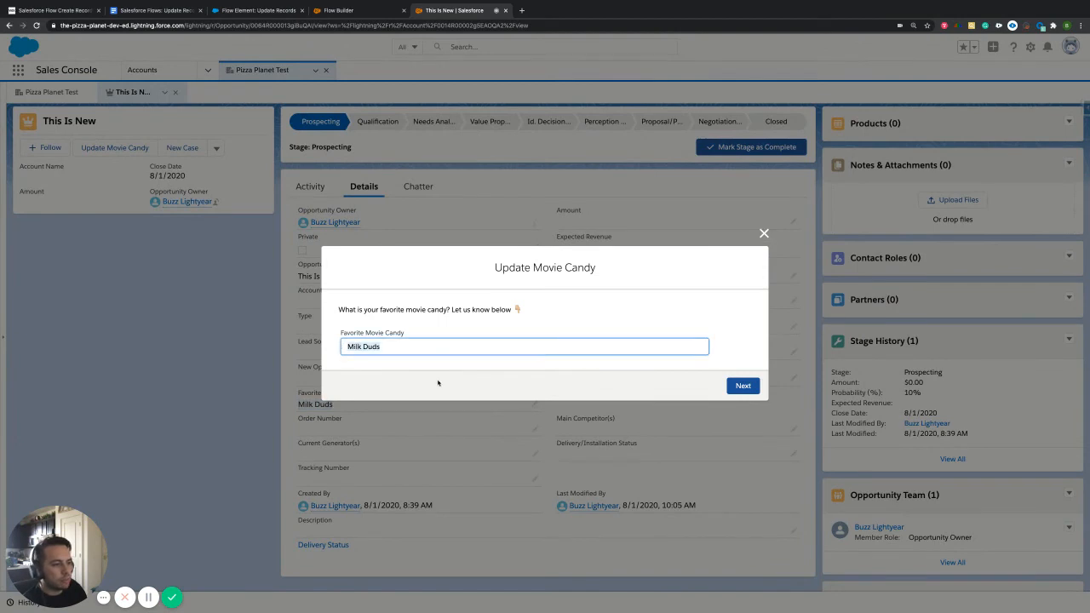
pyautogui.press('BackSpace')
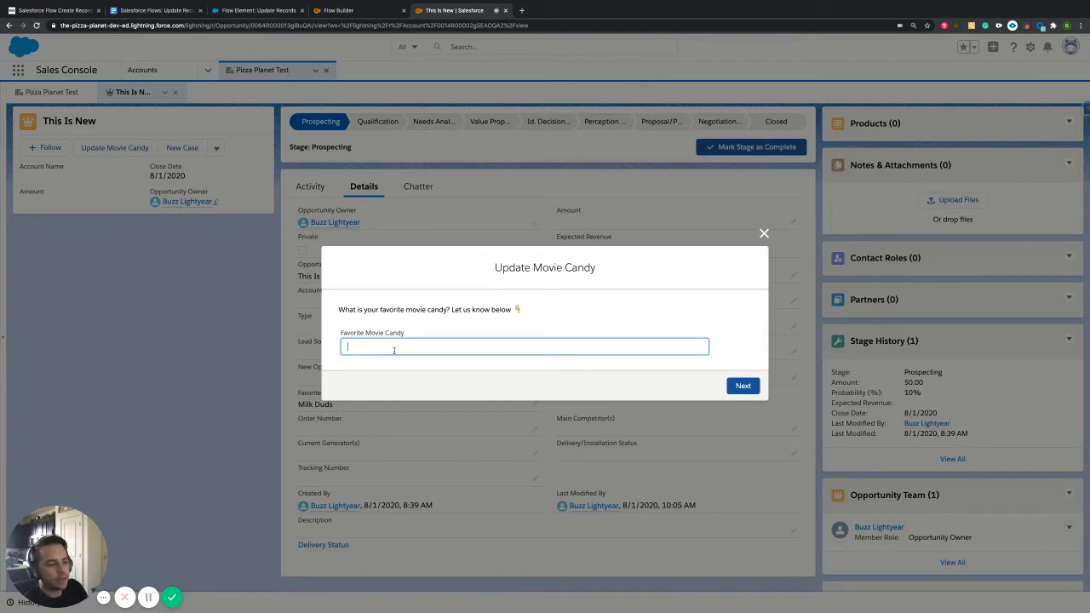
pyautogui.write('Milk Duds')
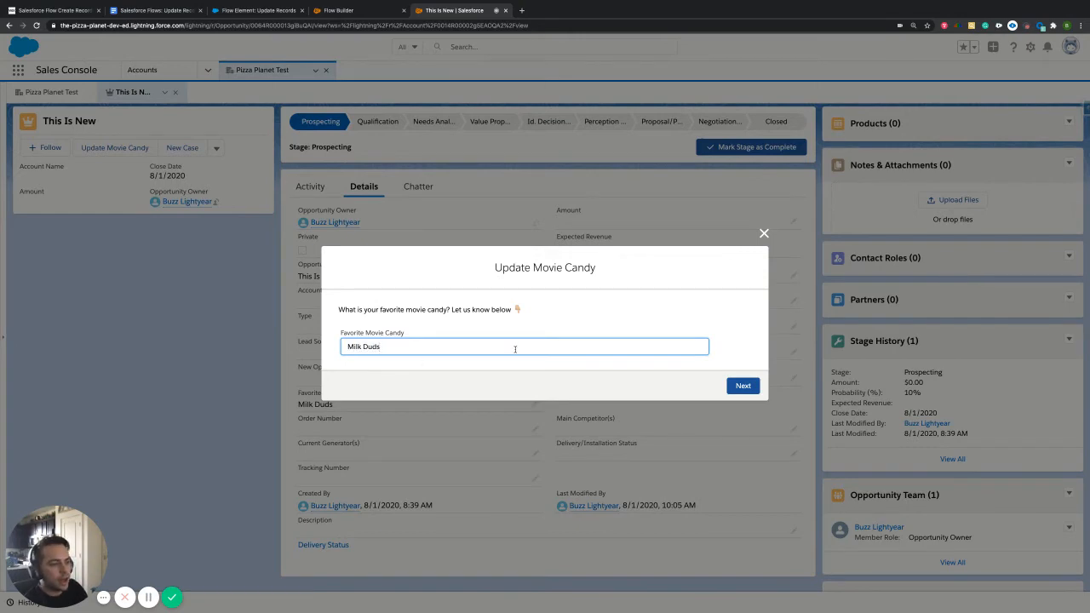
pyautogui.click(764, 233)
# Relaunch Update Movie Candy to inspect the prefilled Favorite Movie Candy field, and close it unsubmitted.
pyautogui.click(124, 148)
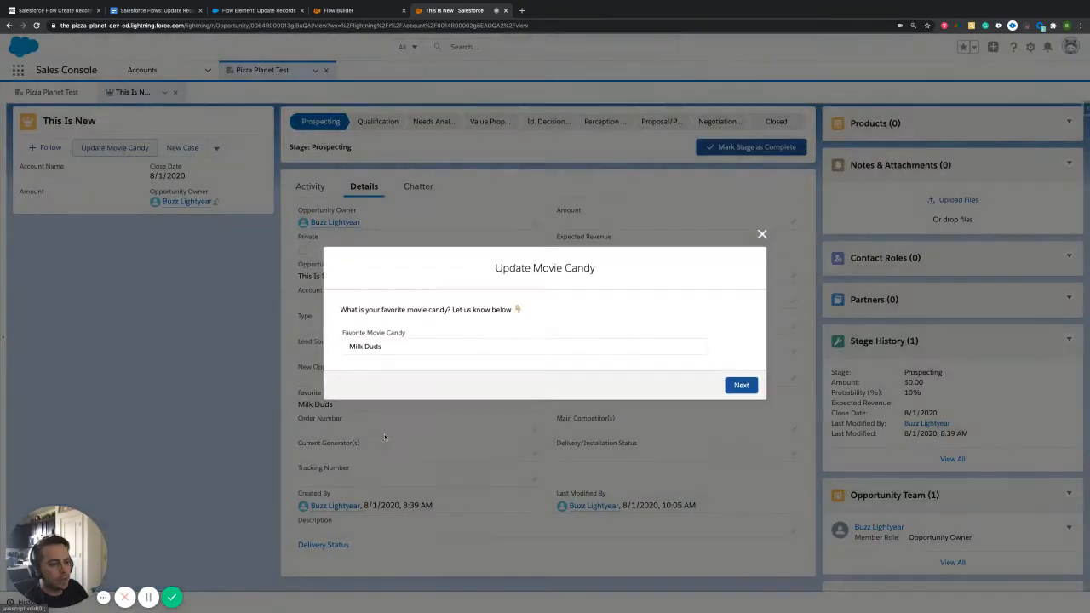
pyautogui.click(420, 375)
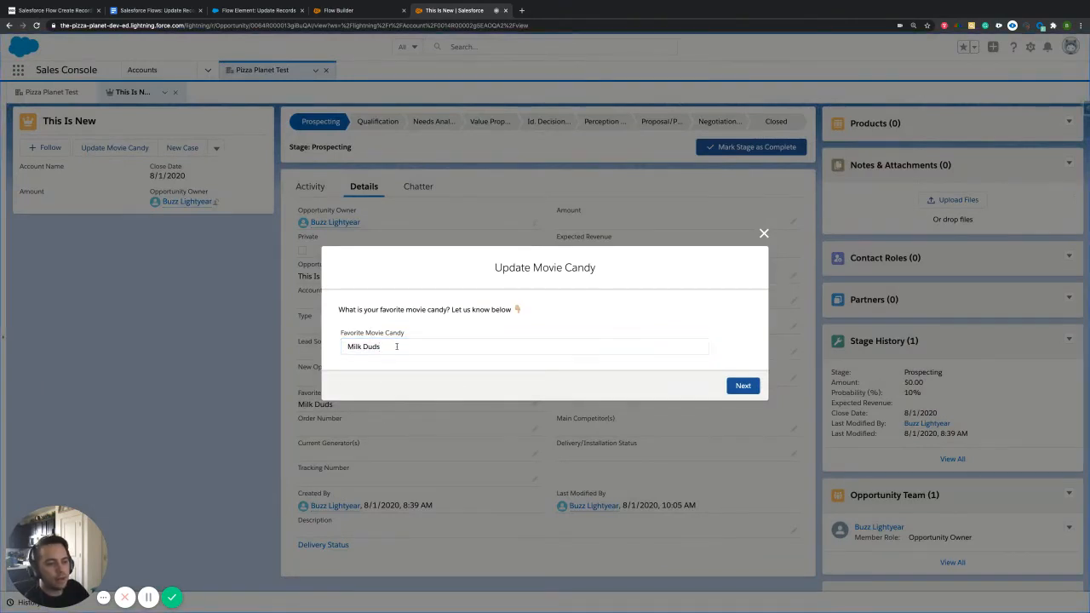
pyautogui.click(396, 346)
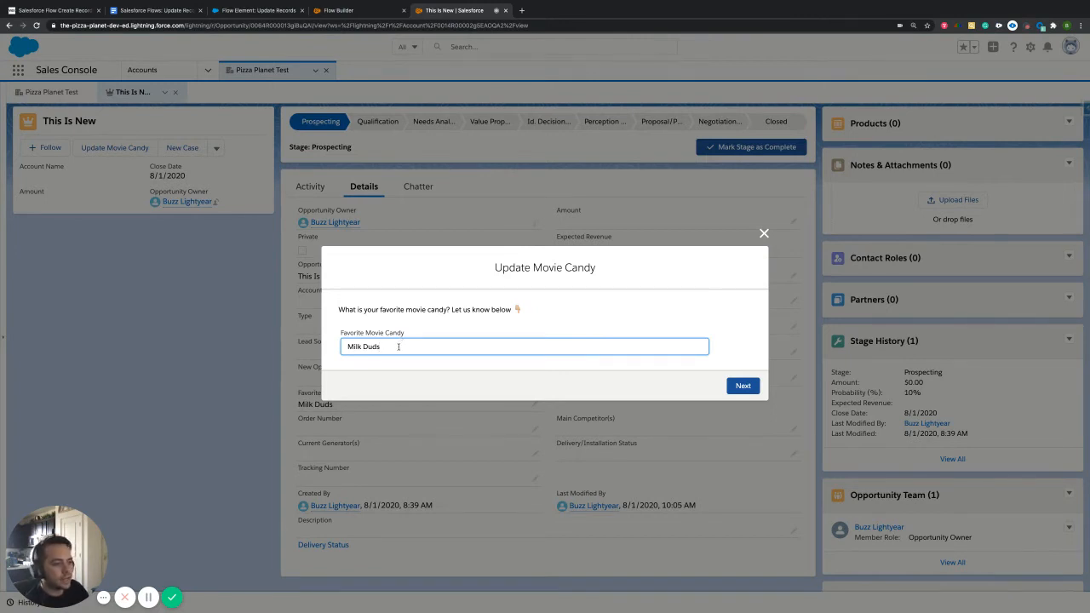
pyautogui.click(764, 234)
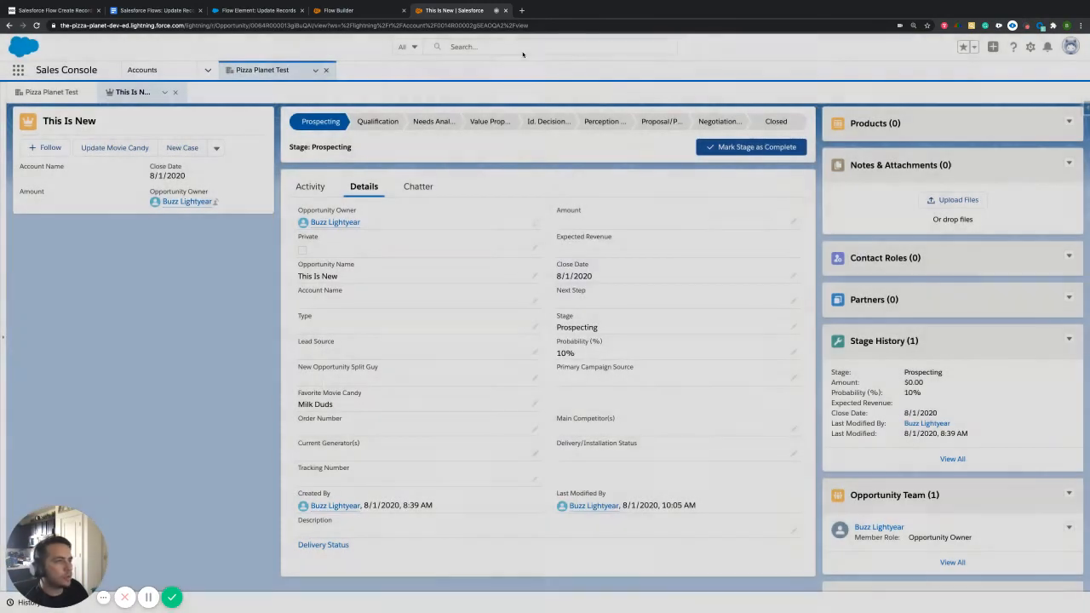
# Return to the flow and examine the field and value of the Opportunity filter condition in the Find Opportunity Info element.
pyautogui.click(350, 11)
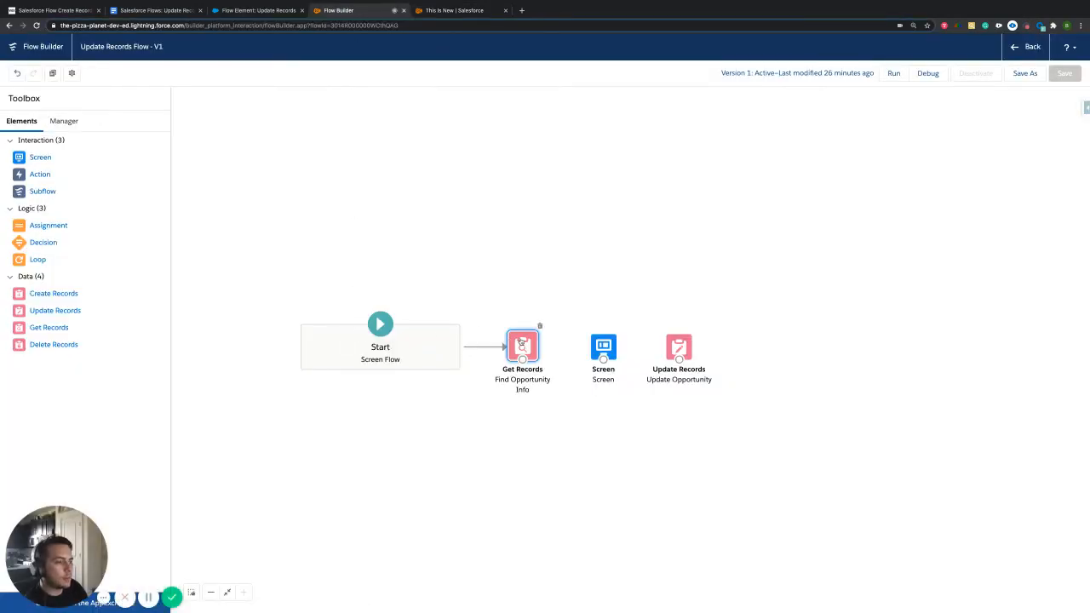
pyautogui.doubleClick(522, 344)
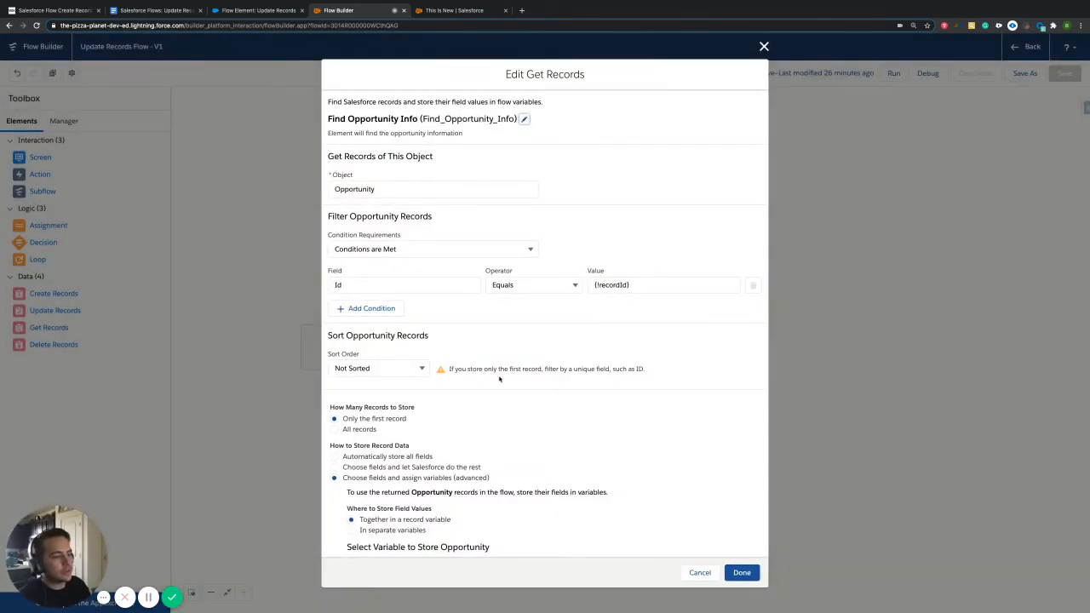
pyautogui.scroll(-2, 511, 366)
pyautogui.scroll(2, 526, 369)
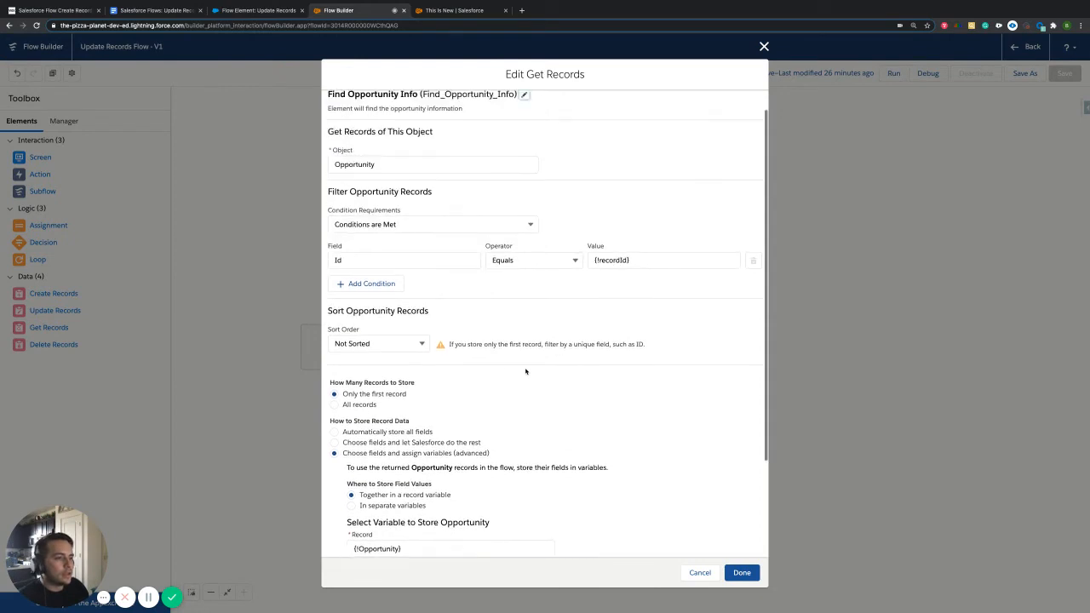
pyautogui.scroll(1, 382, 249)
pyautogui.click(367, 284)
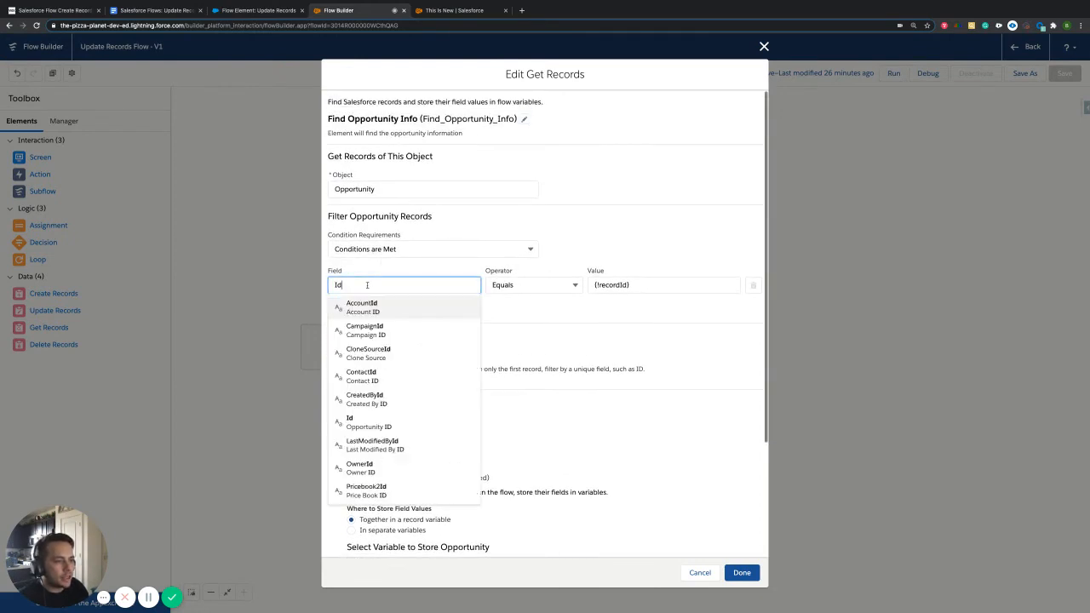
pyautogui.click(642, 286)
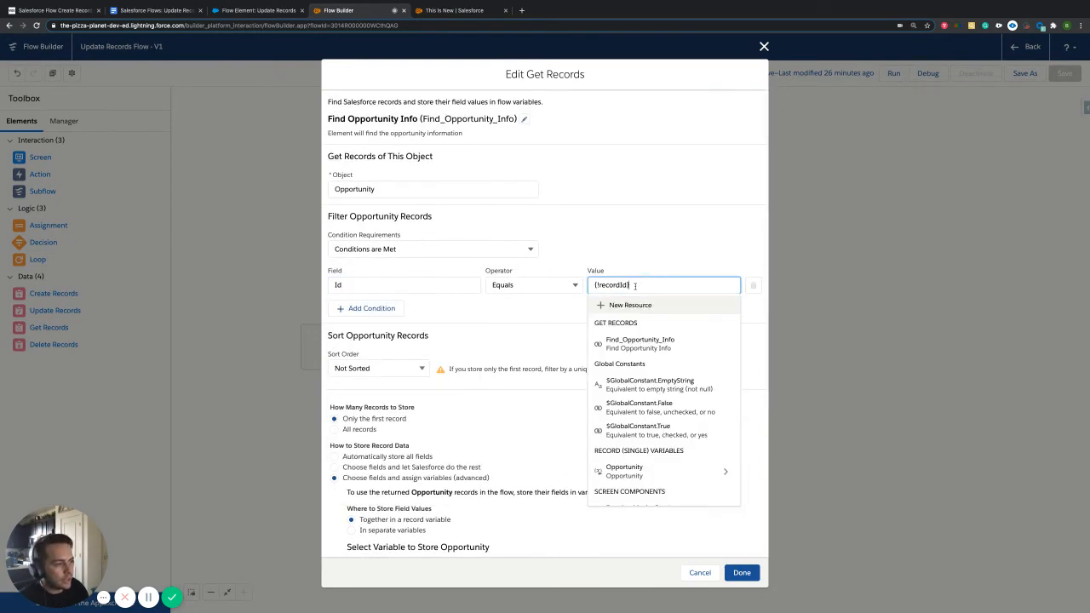
pyautogui.moveTo(641, 285); pyautogui.dragTo(577, 284)
pyautogui.scroll(-1, 563, 310)
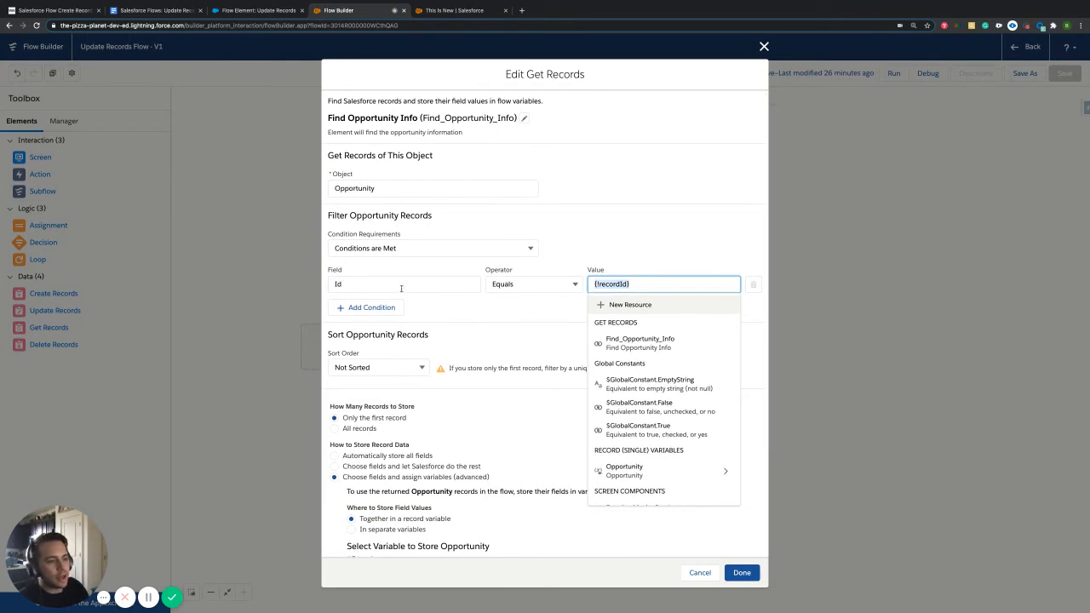
# Re-enter the filter condition's field by searching for id and choosing the Opportunity ID field, Id.
pyautogui.click(401, 286)
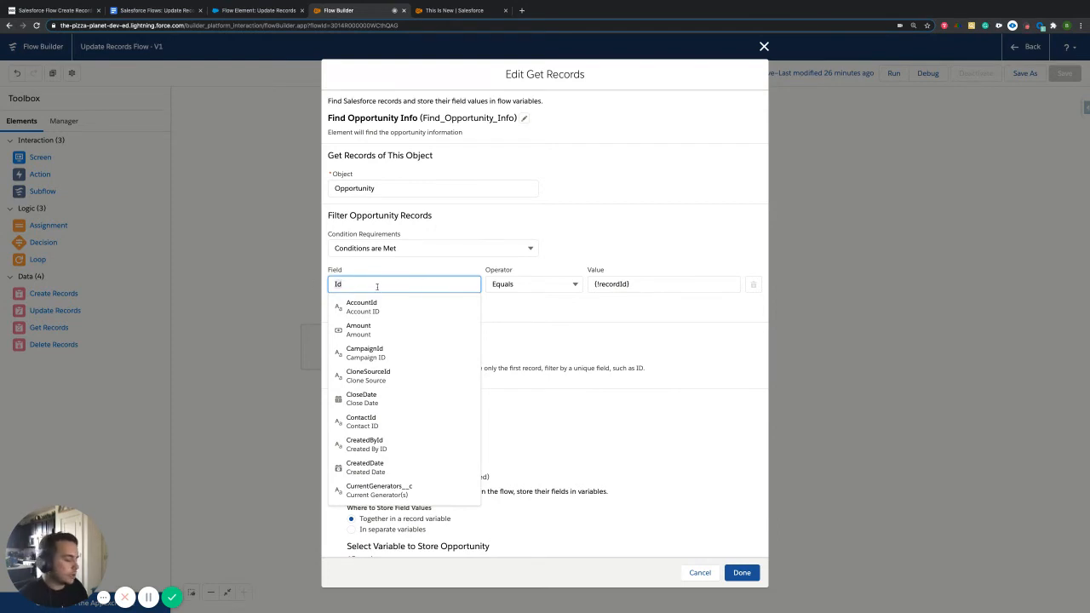
pyautogui.press('BackSpace')
pyautogui.press('BackSpace')
pyautogui.write('id')
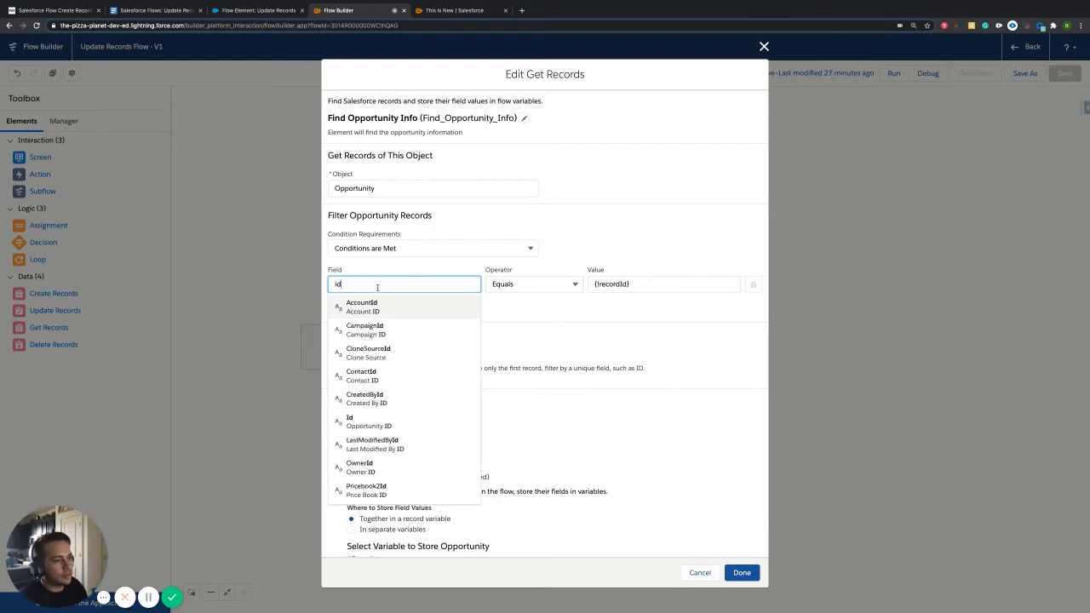
pyautogui.click(356, 421)
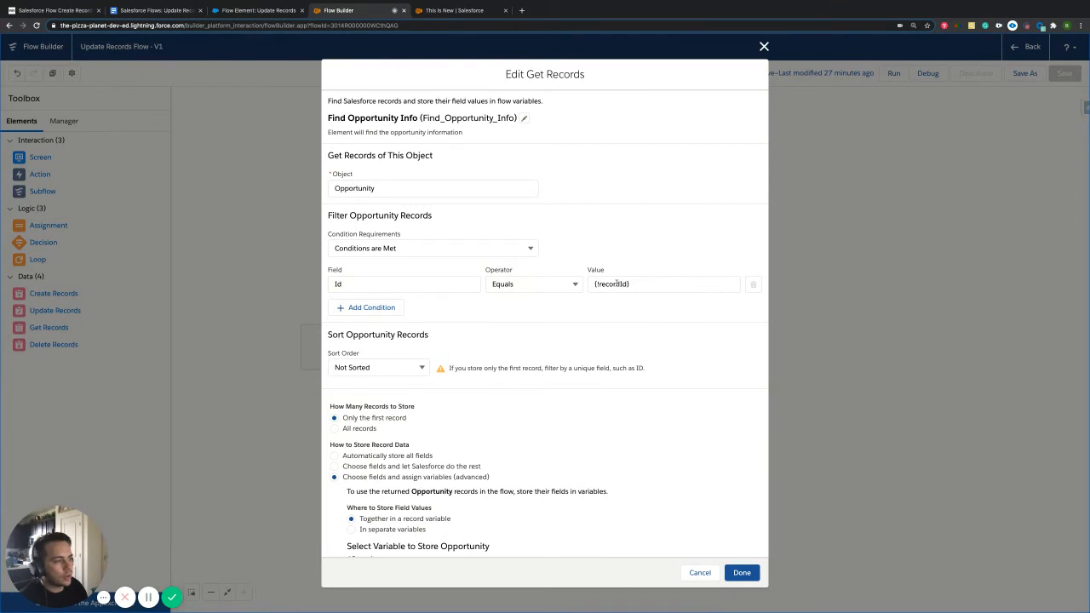
# Examine how Find Opportunity Info stores its record data, including the advanced variable assignment and the record variable choice.
pyautogui.scroll(-3, 529, 326)
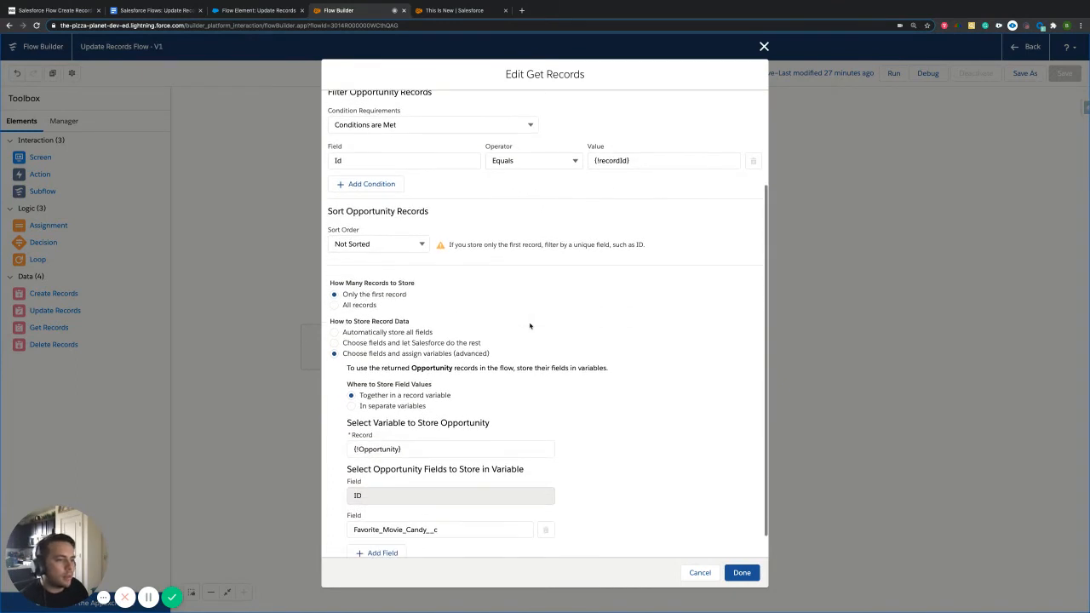
pyautogui.scroll(-1, 530, 325)
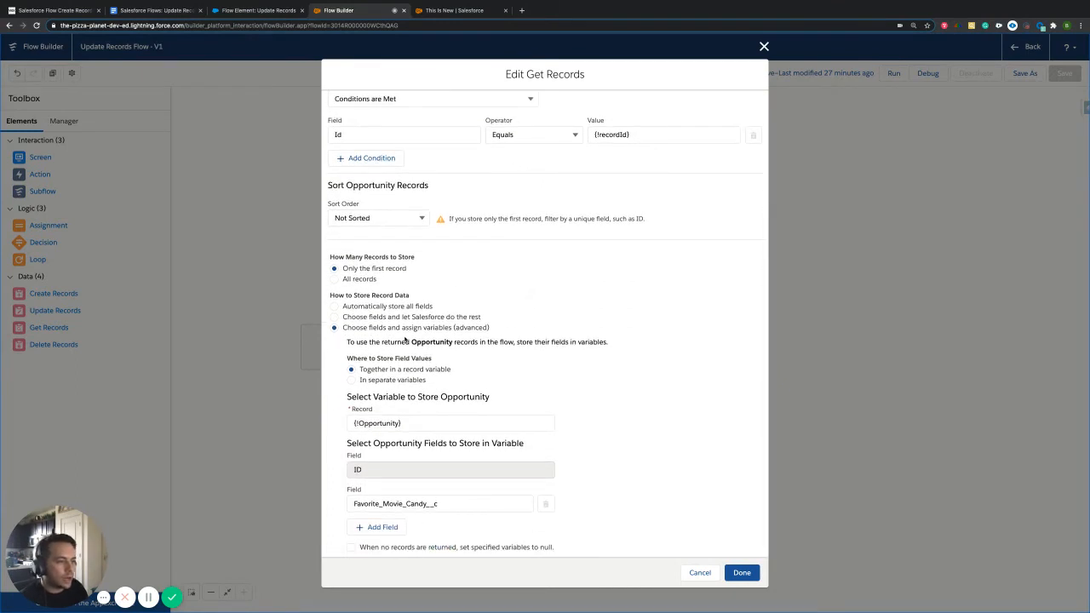
pyautogui.moveTo(348, 327); pyautogui.dragTo(460, 332)
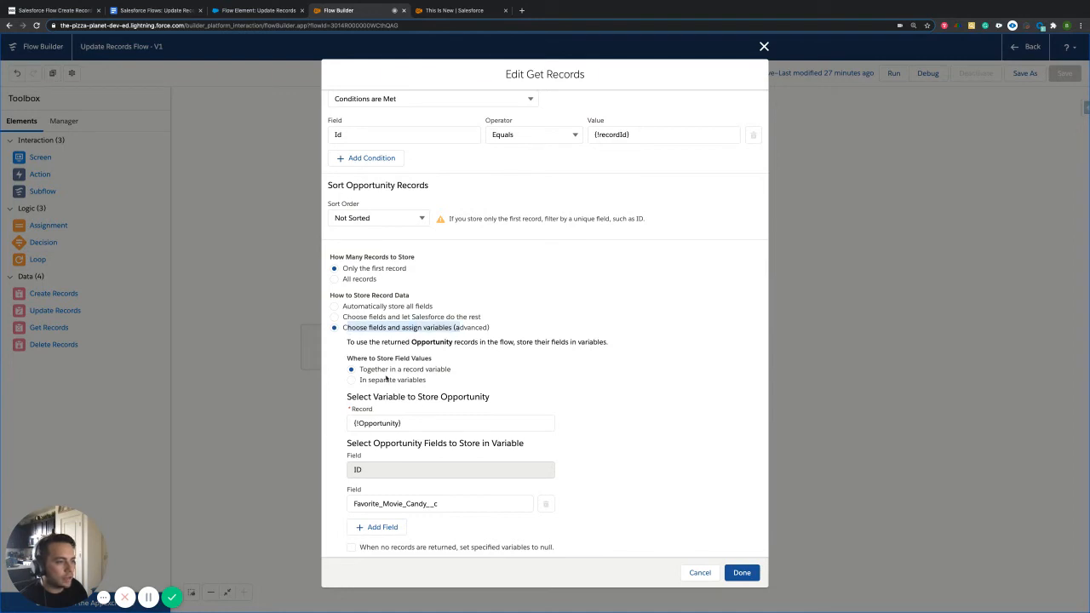
pyautogui.moveTo(397, 369); pyautogui.dragTo(445, 374)
pyautogui.click(541, 362)
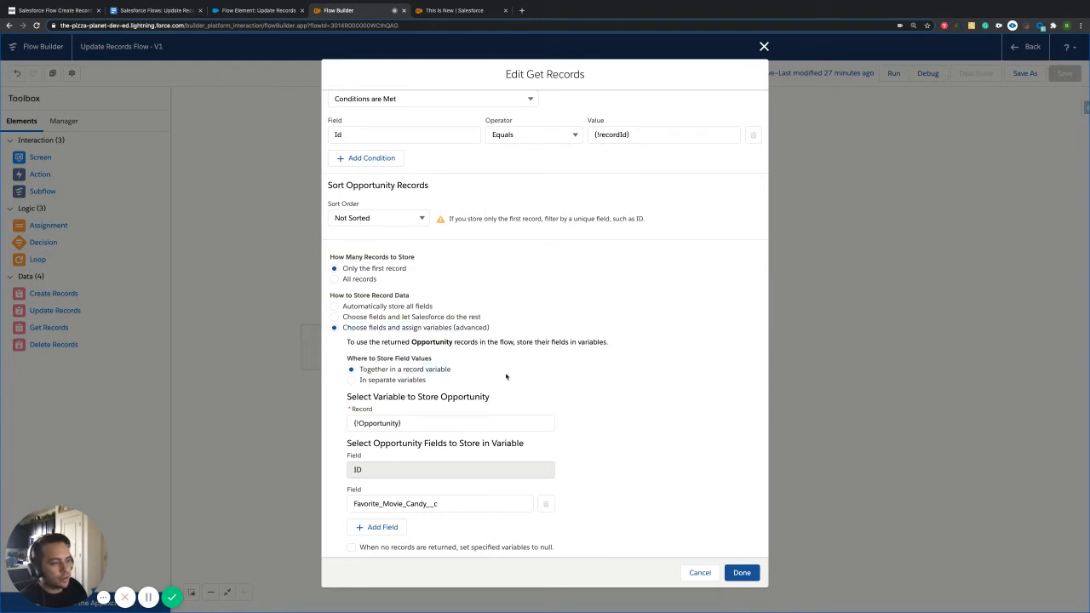
# Clear the record variable and start a new Variable resource with the API name OpportunityFavoriteMovieCandy.
pyautogui.click(425, 424)
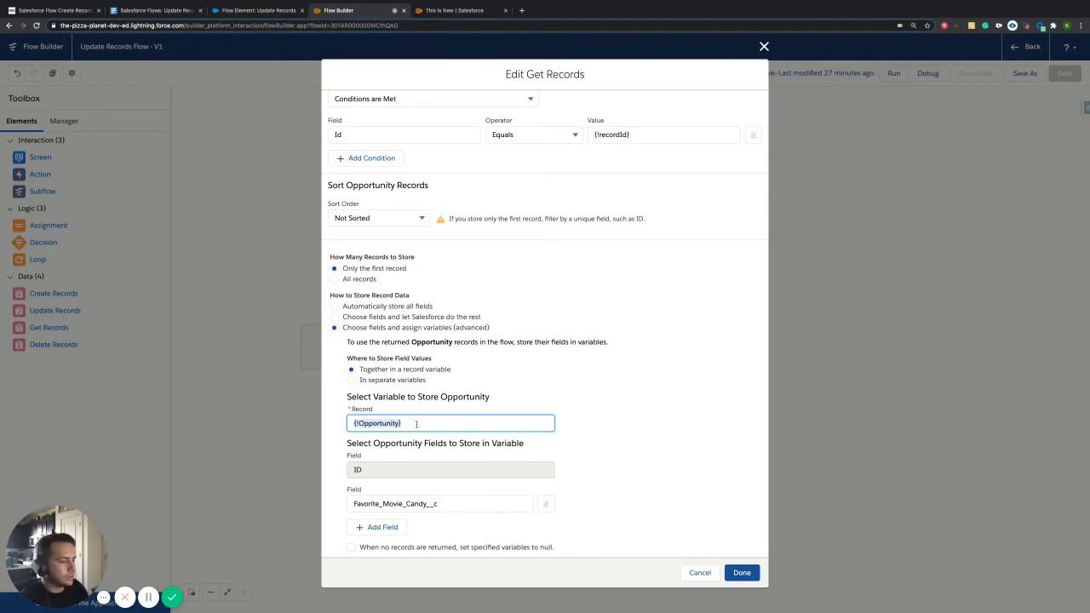
pyautogui.press('BackSpace')
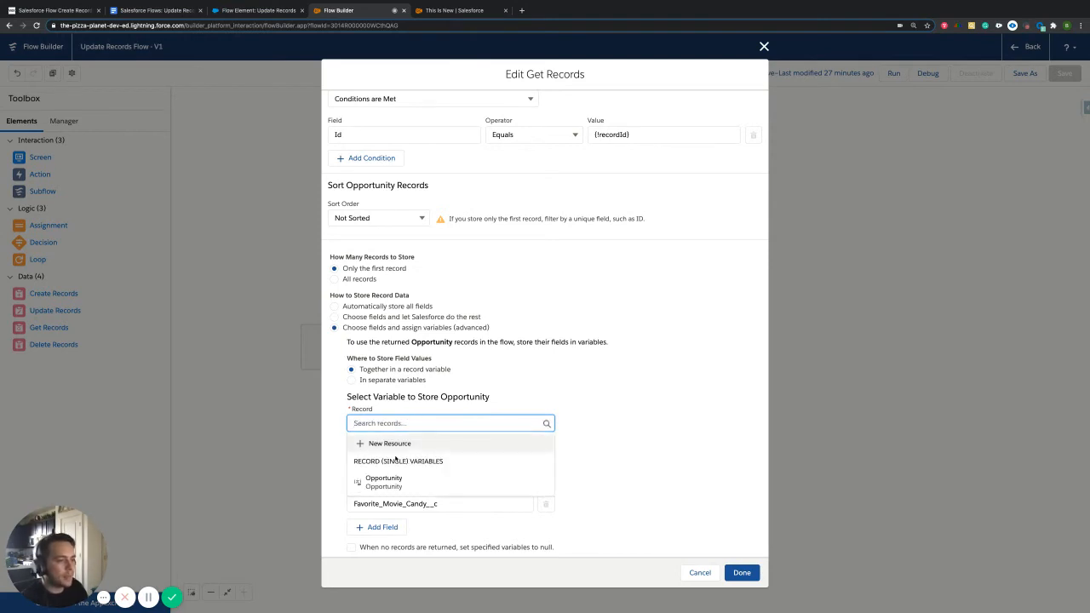
pyautogui.click(398, 445)
pyautogui.click(381, 287)
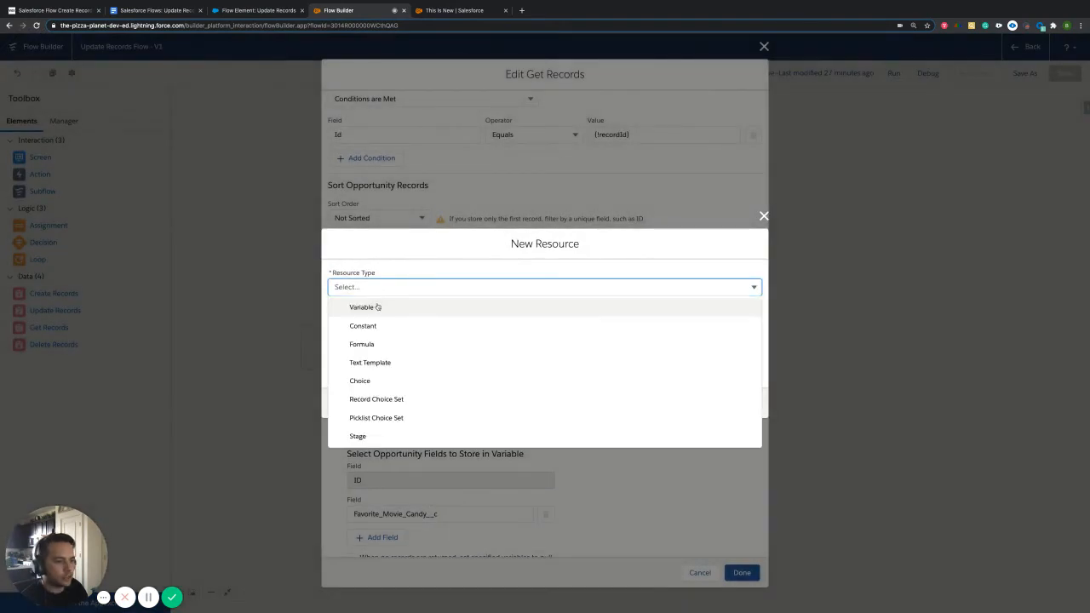
pyautogui.click(379, 307)
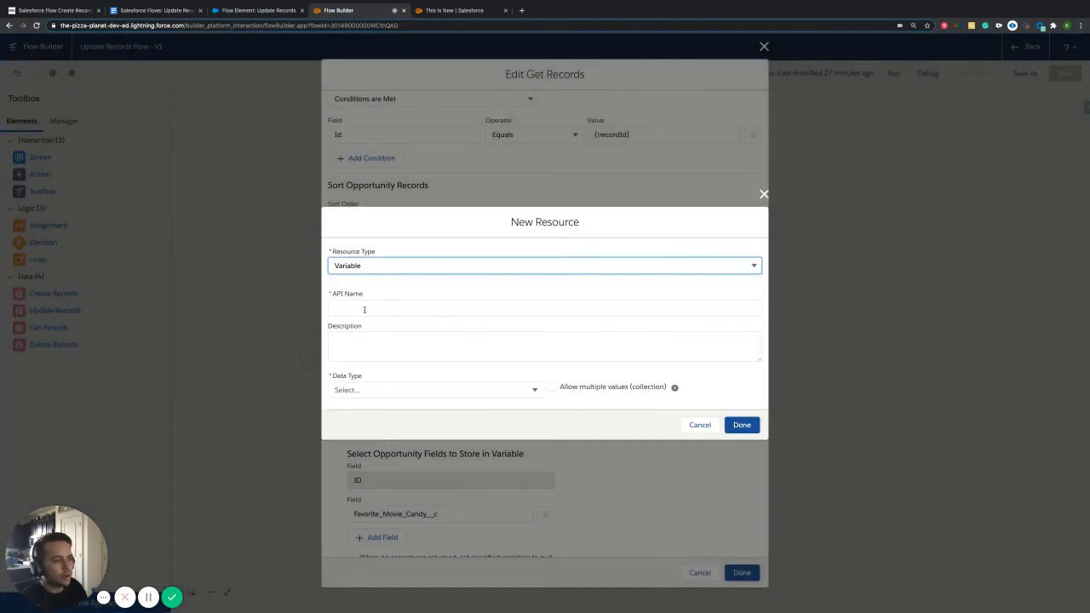
pyautogui.click(365, 308)
pyautogui.write('O')
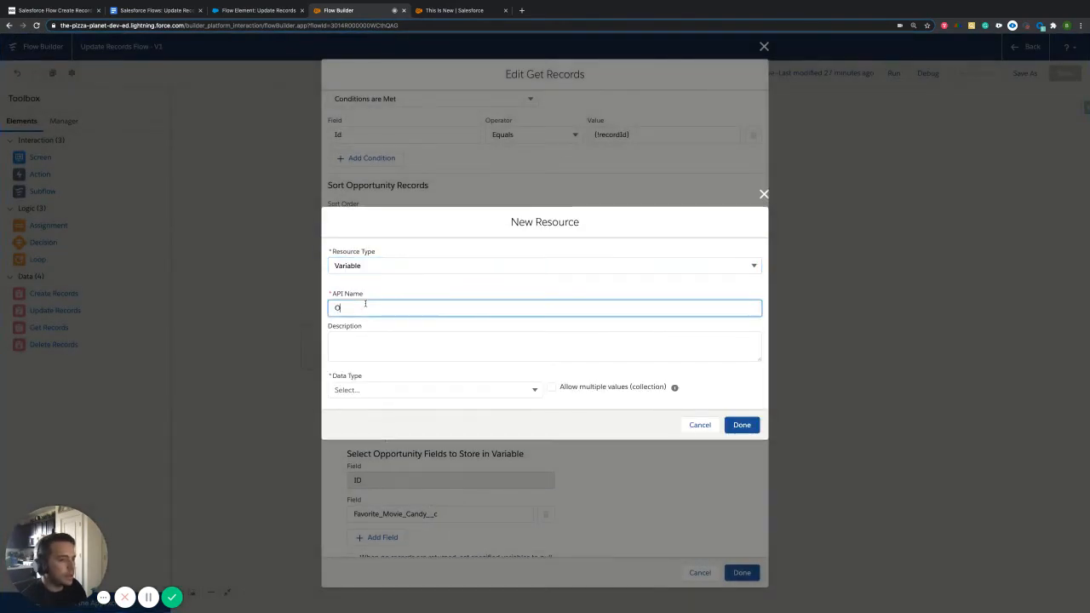
pyautogui.write('pportunity')
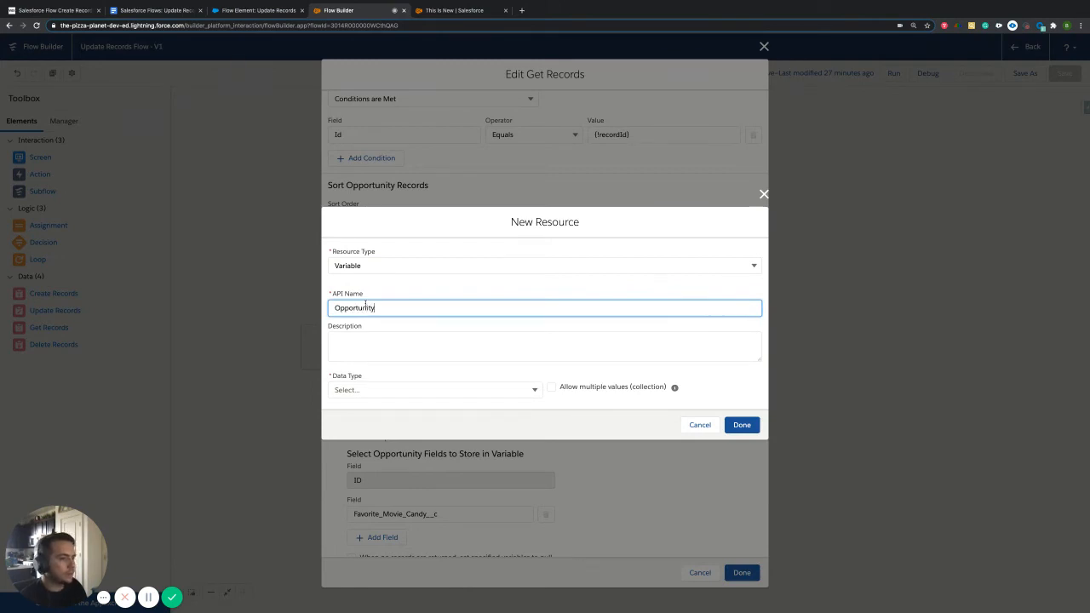
pyautogui.write('FavoriteMovieCandy')
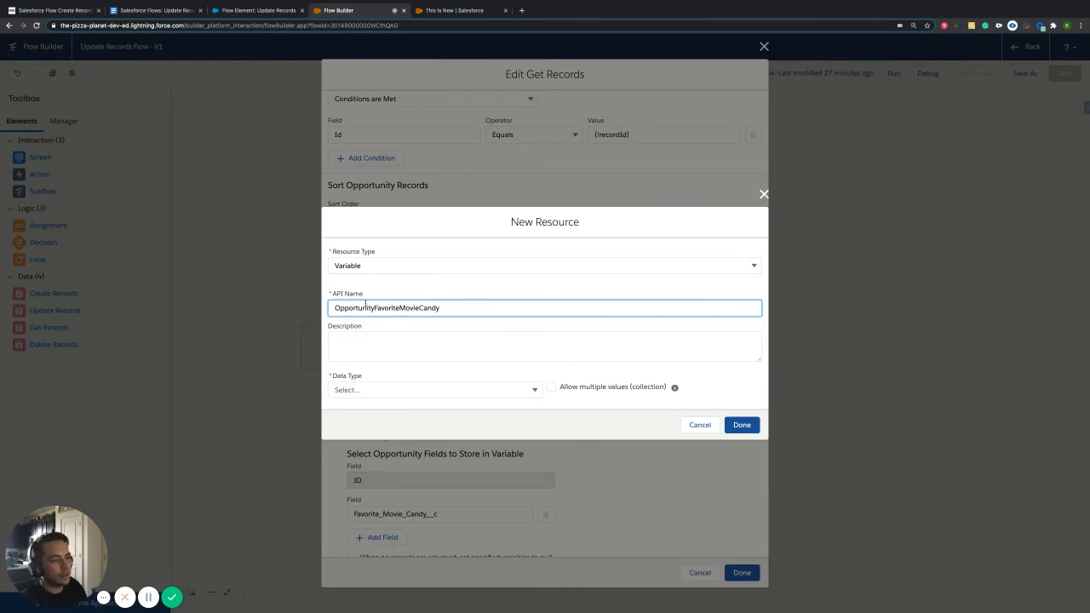
# Give the new variable the Text data type, make it available for input, and save it without a description.
pyautogui.click(373, 349)
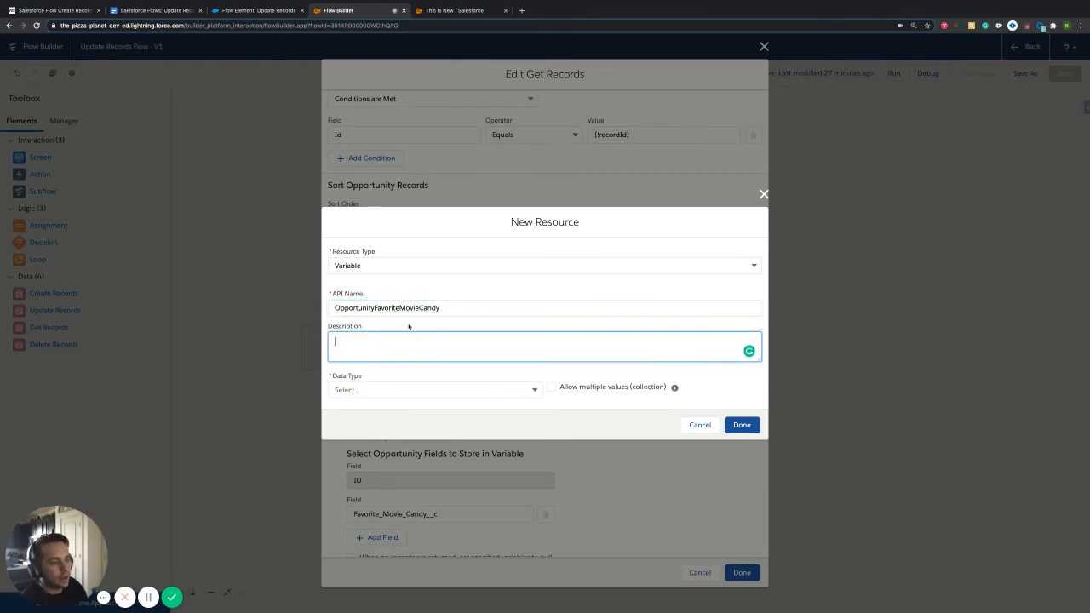
pyautogui.doubleClick(454, 306)
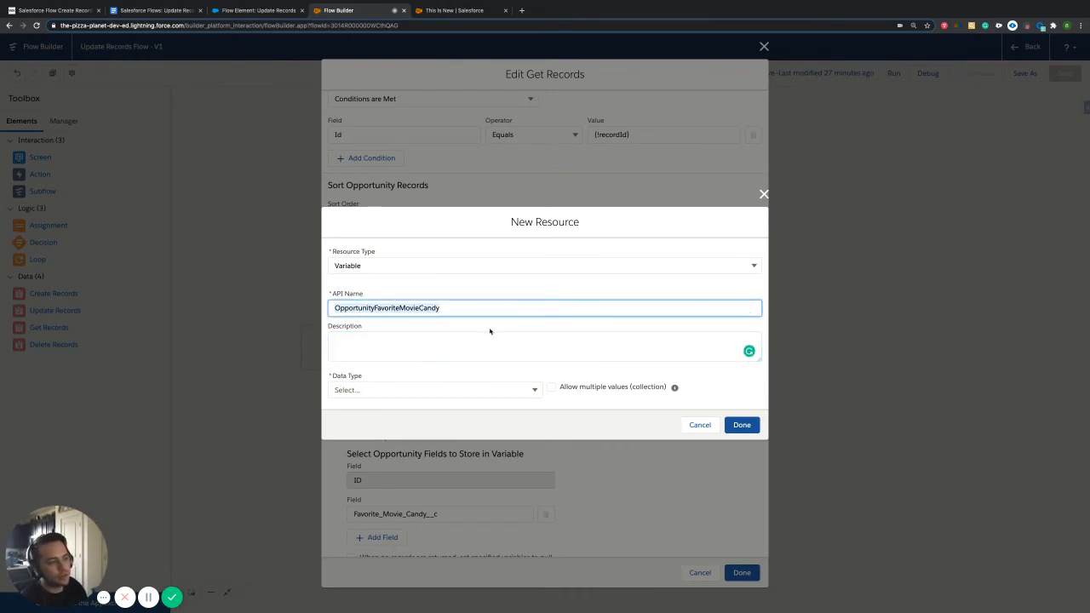
pyautogui.click(373, 356)
pyautogui.click(474, 402)
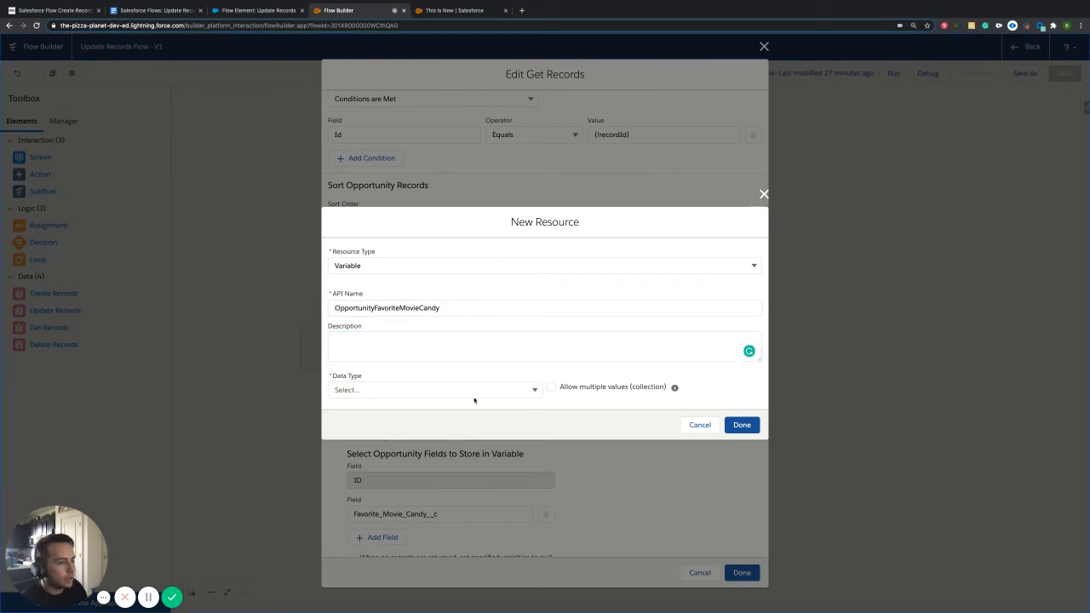
pyautogui.click(428, 389)
pyautogui.click(366, 415)
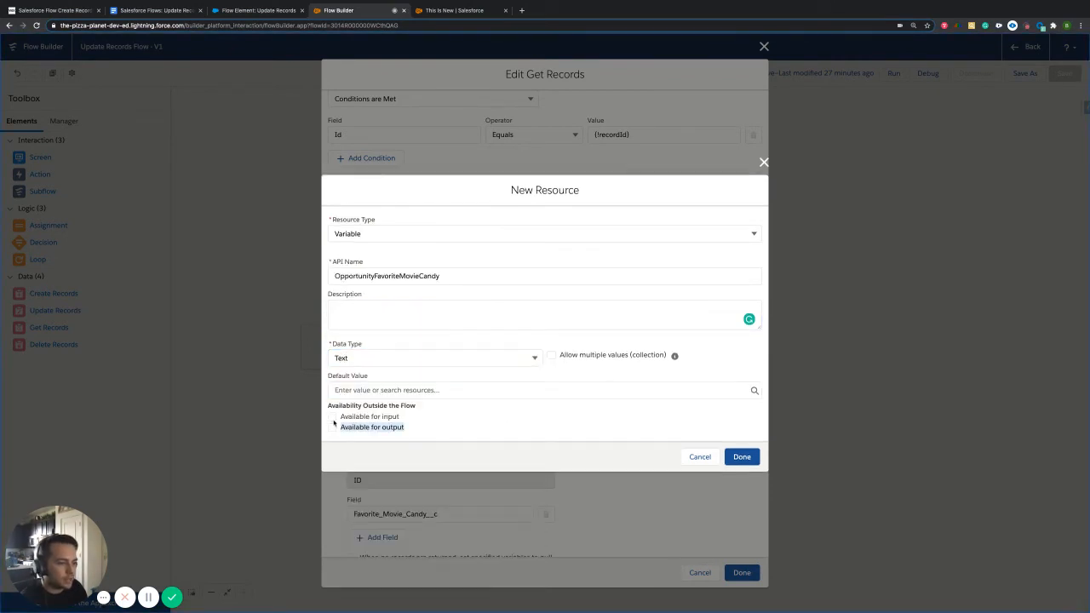
pyautogui.click(332, 416)
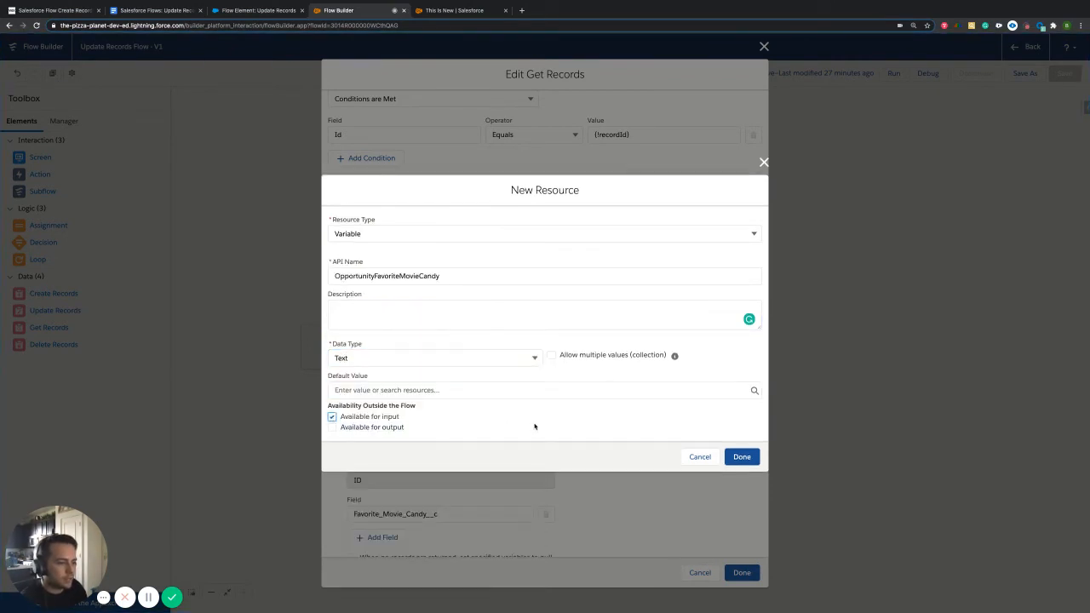
pyautogui.click(742, 457)
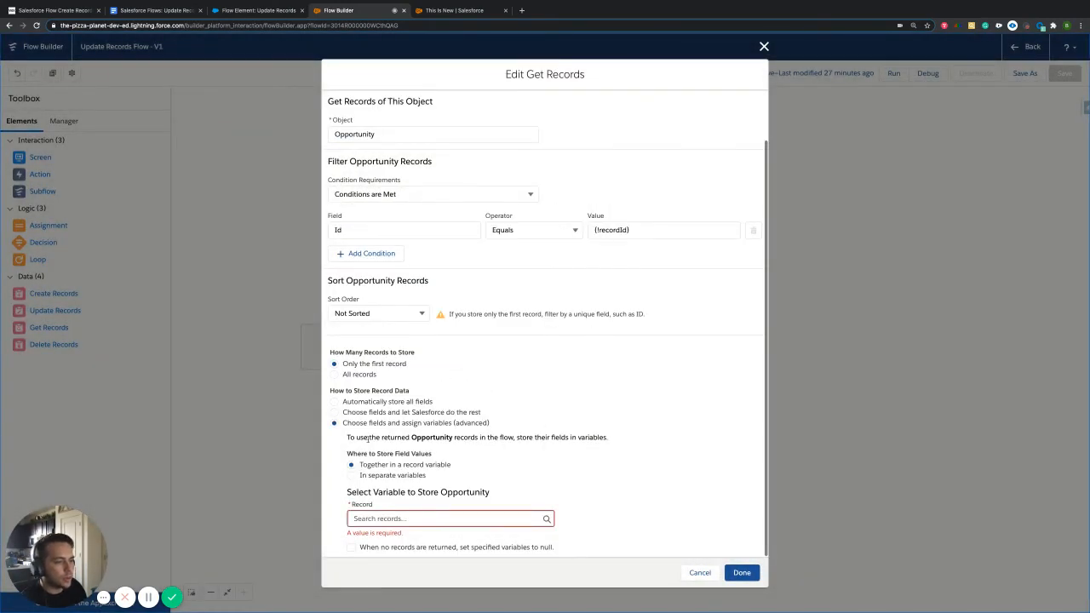
# Store the field values in separate variables, assigning Favorite_Movie_Candy__c to the OpportunityFavoriteMovieCandy variable.
pyautogui.click(353, 477)
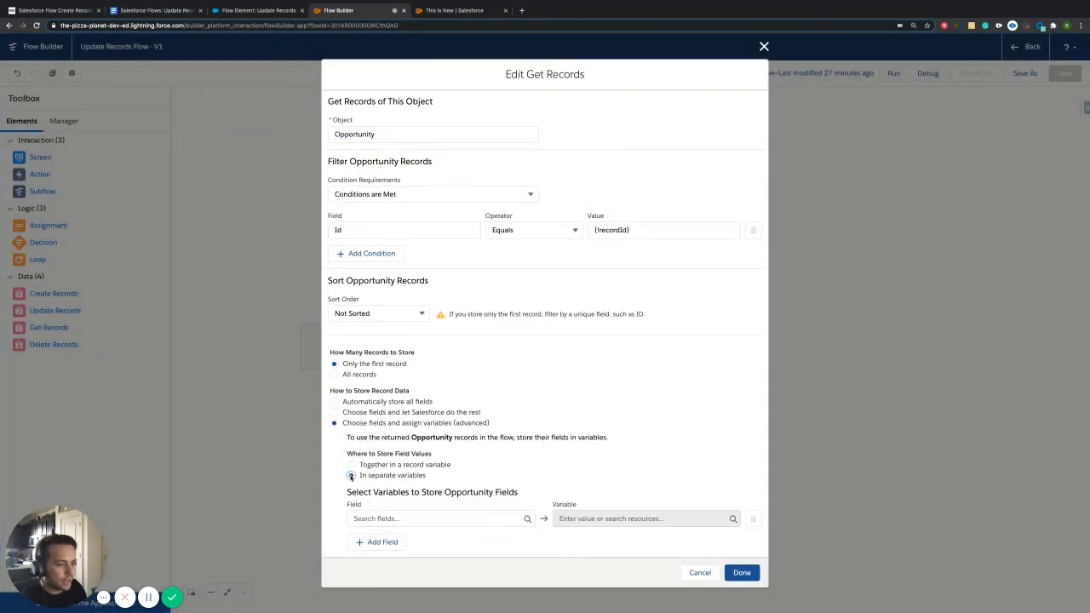
pyautogui.scroll(-1, 416, 478)
pyautogui.click(431, 504)
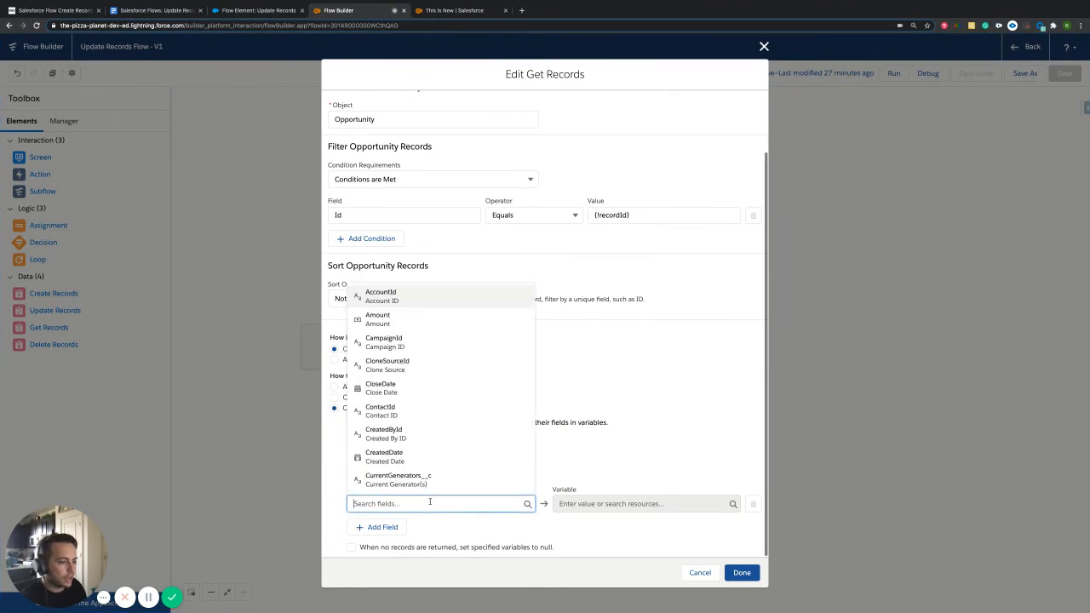
pyautogui.write('oppor')
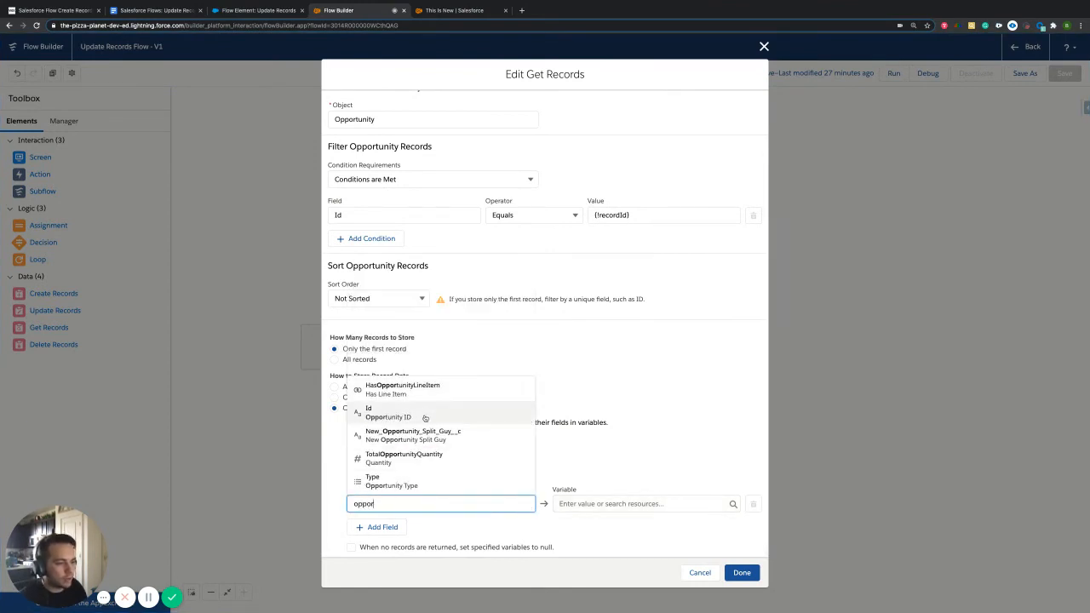
pyautogui.moveTo(417, 503); pyautogui.dragTo(349, 505)
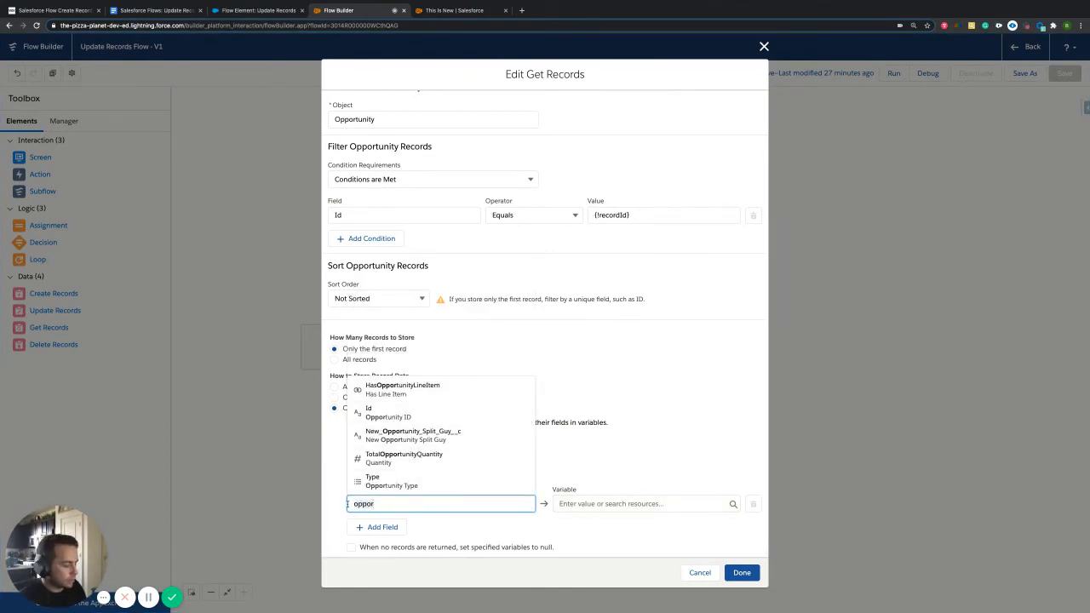
pyautogui.write('favor')
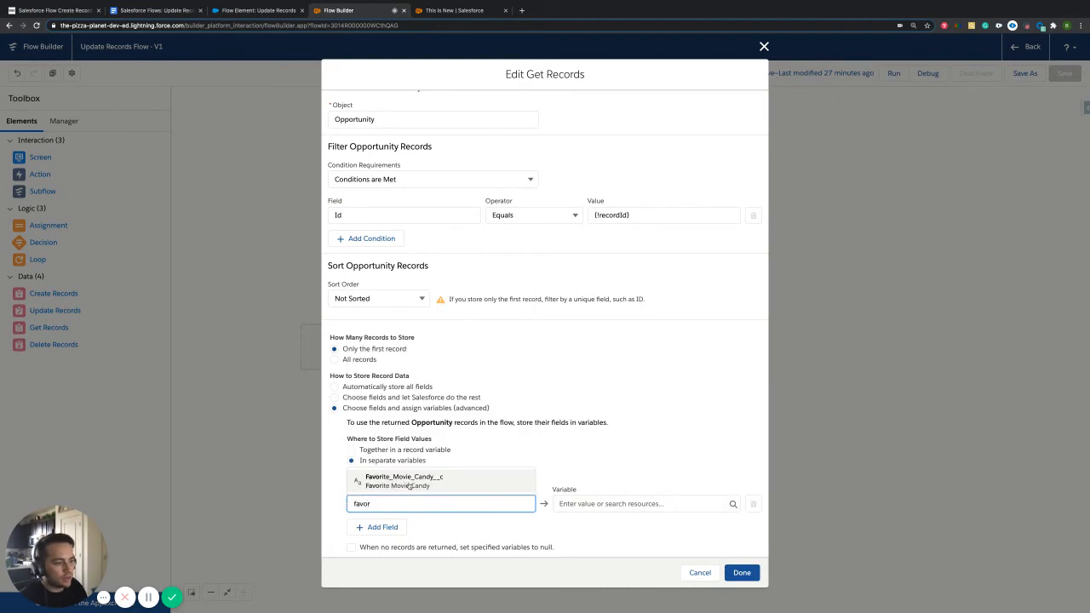
pyautogui.click(409, 482)
pyautogui.click(605, 504)
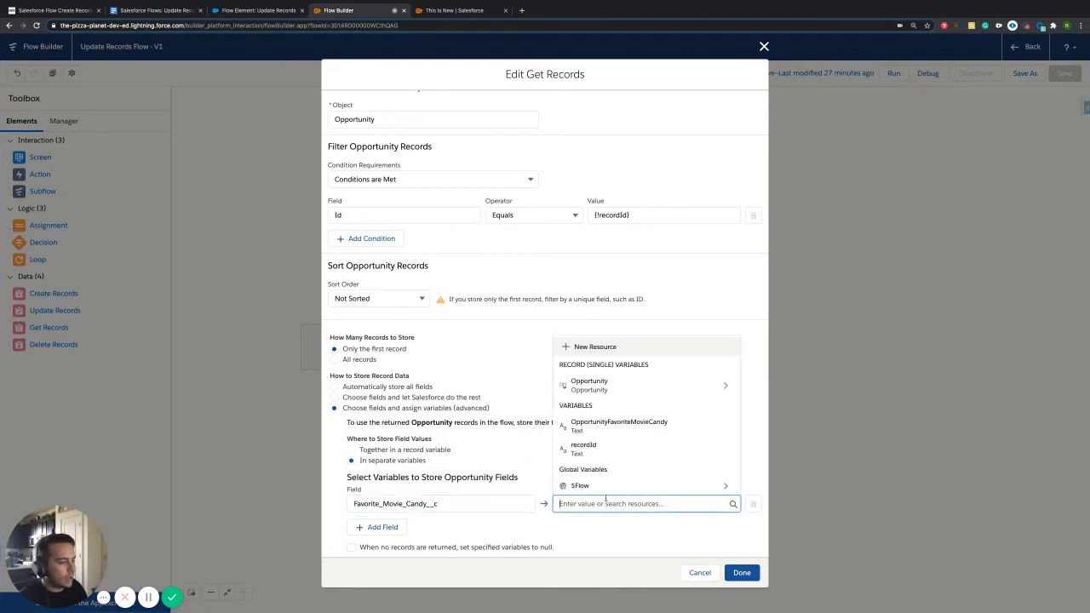
pyautogui.click(632, 428)
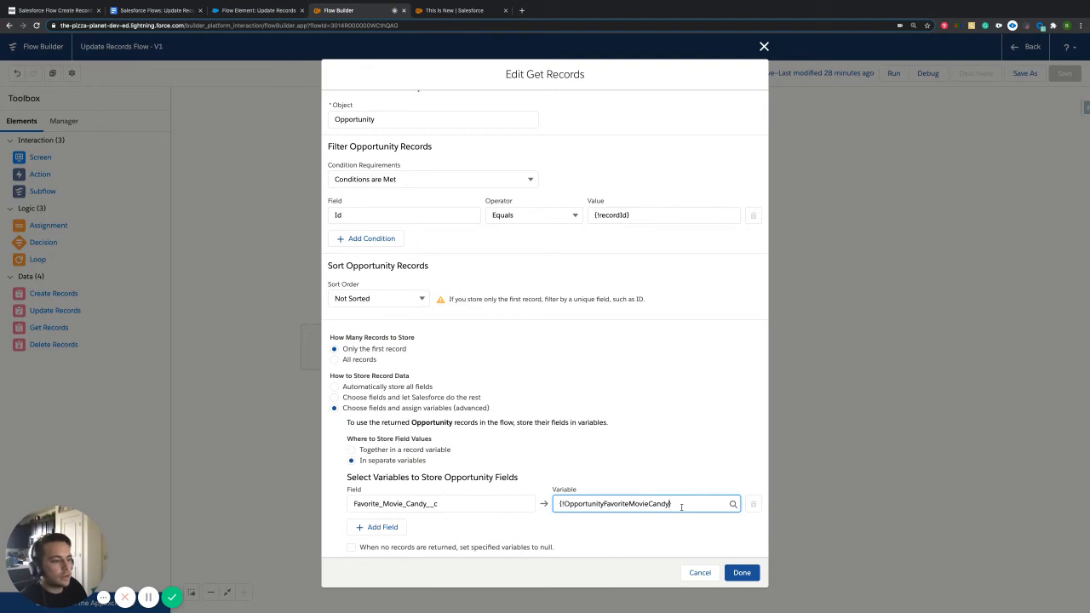
# Clear the variable and field assignment, return to storing values together in a record variable, and close the Get Records element without saving.
pyautogui.moveTo(683, 506); pyautogui.dragTo(544, 503)
pyautogui.press('BackSpace')
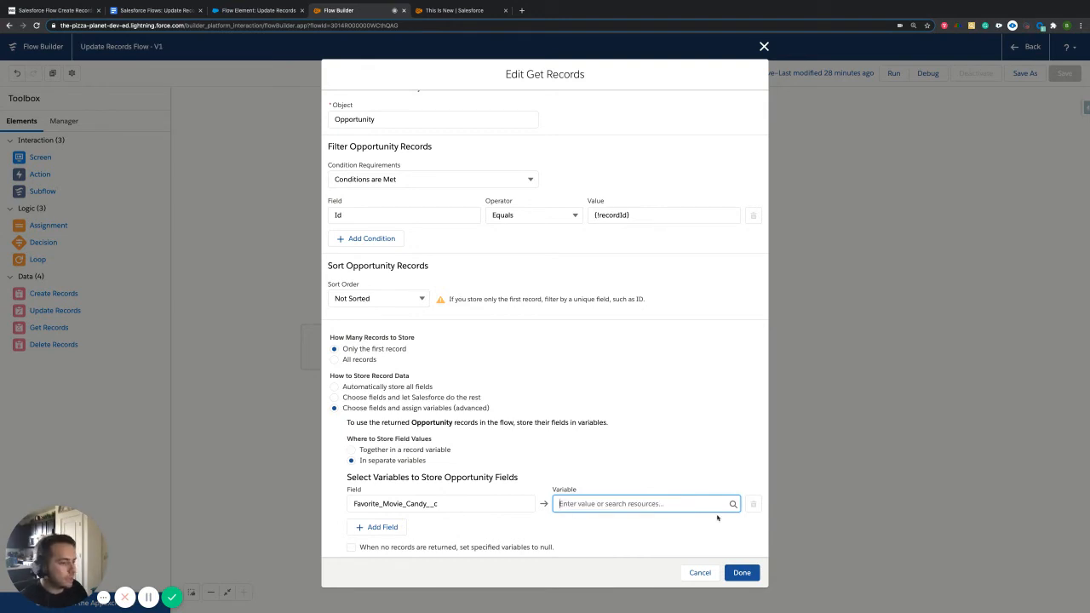
pyautogui.moveTo(451, 504); pyautogui.dragTo(296, 498)
pyautogui.press('BackSpace')
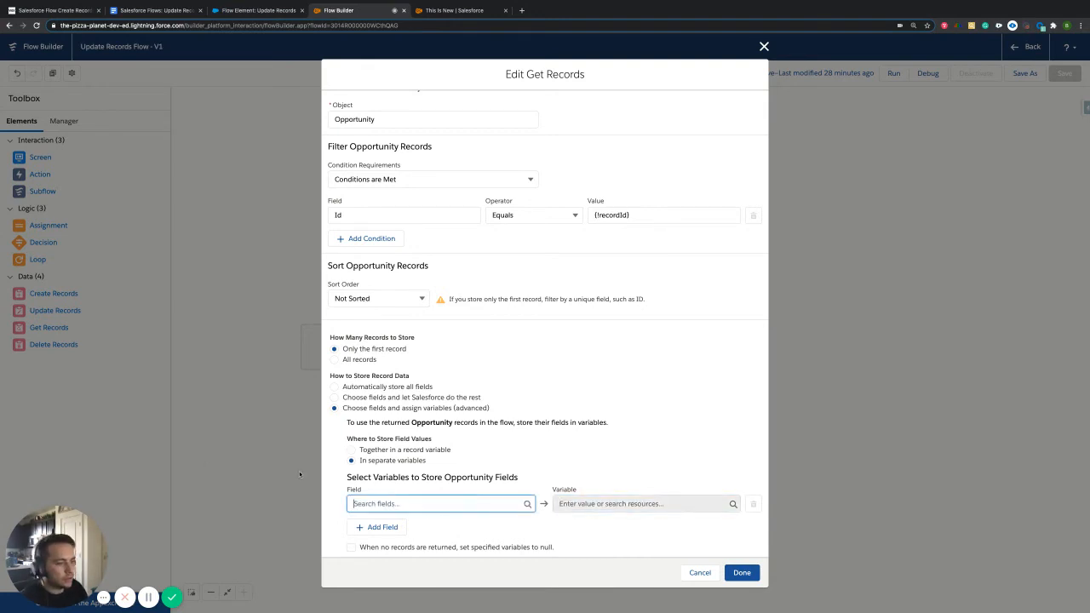
pyautogui.click(352, 451)
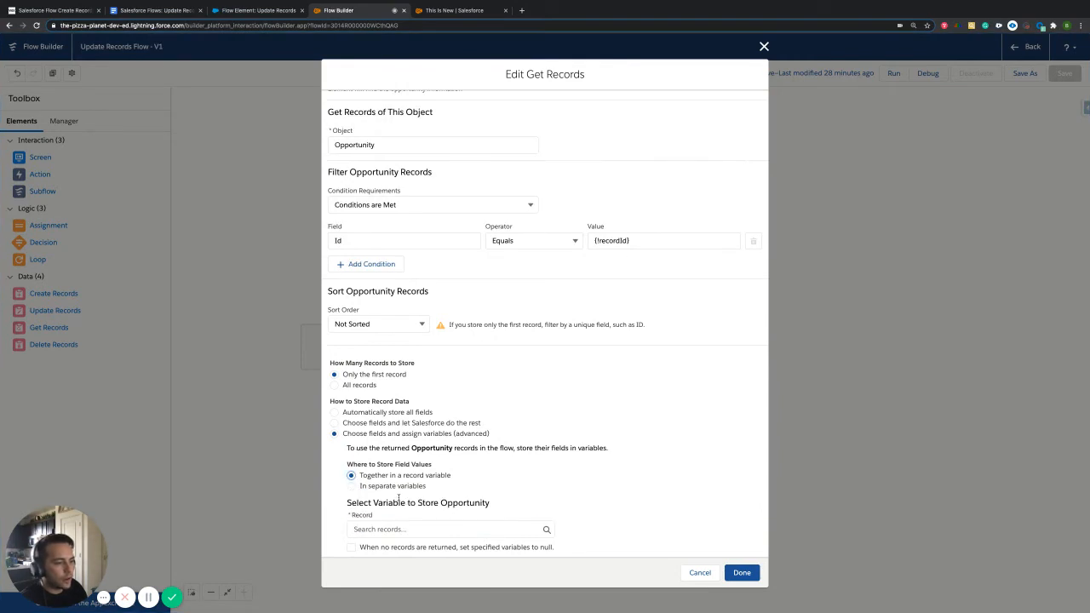
pyautogui.click(765, 47)
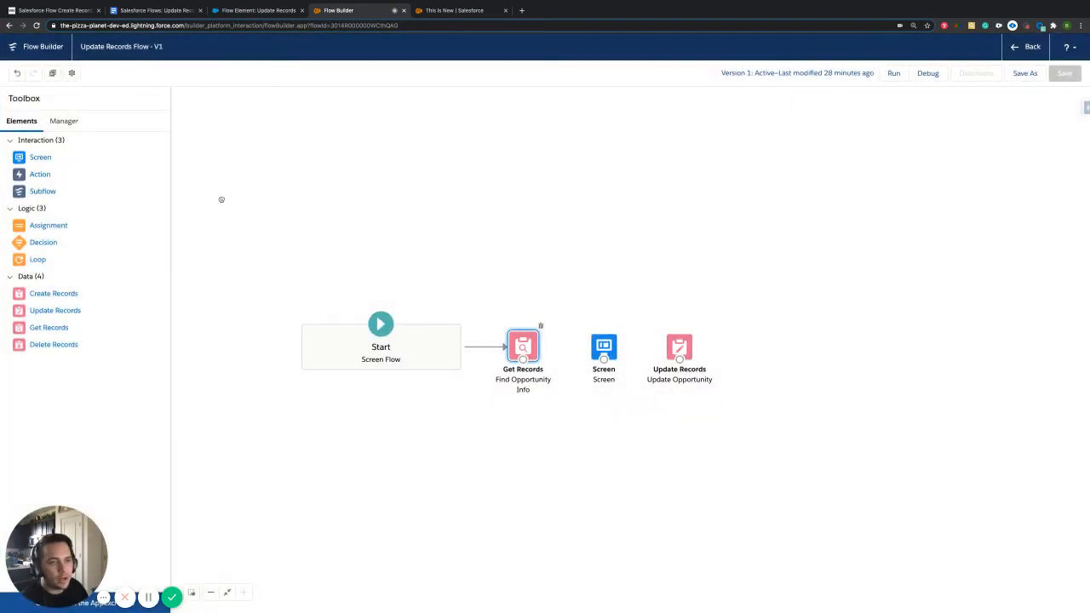
# Start a new Variable resource and give it the Record data type.
pyautogui.click(63, 121)
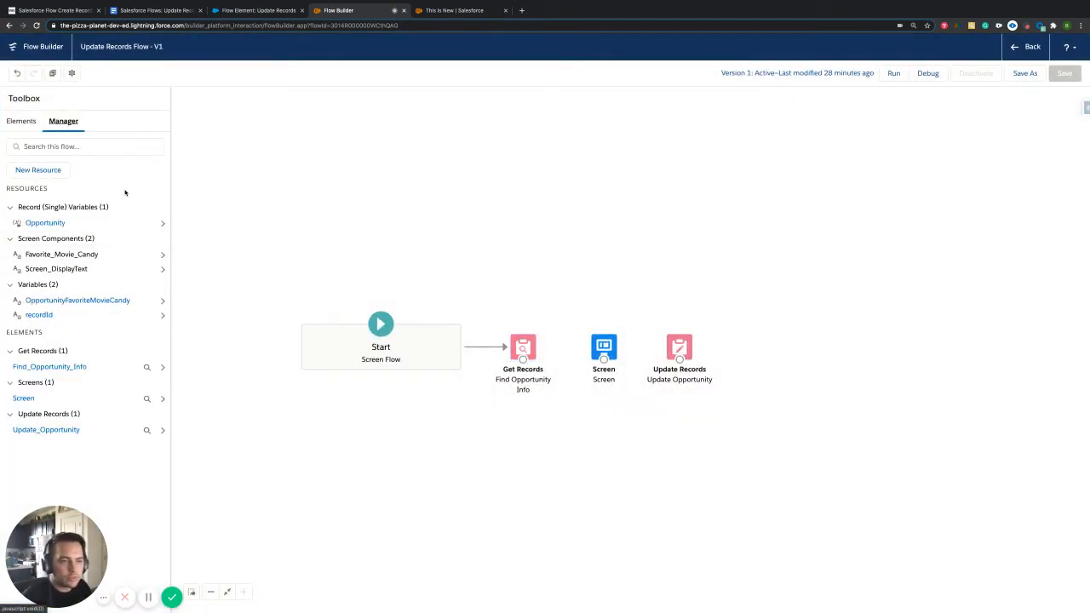
pyautogui.click(49, 174)
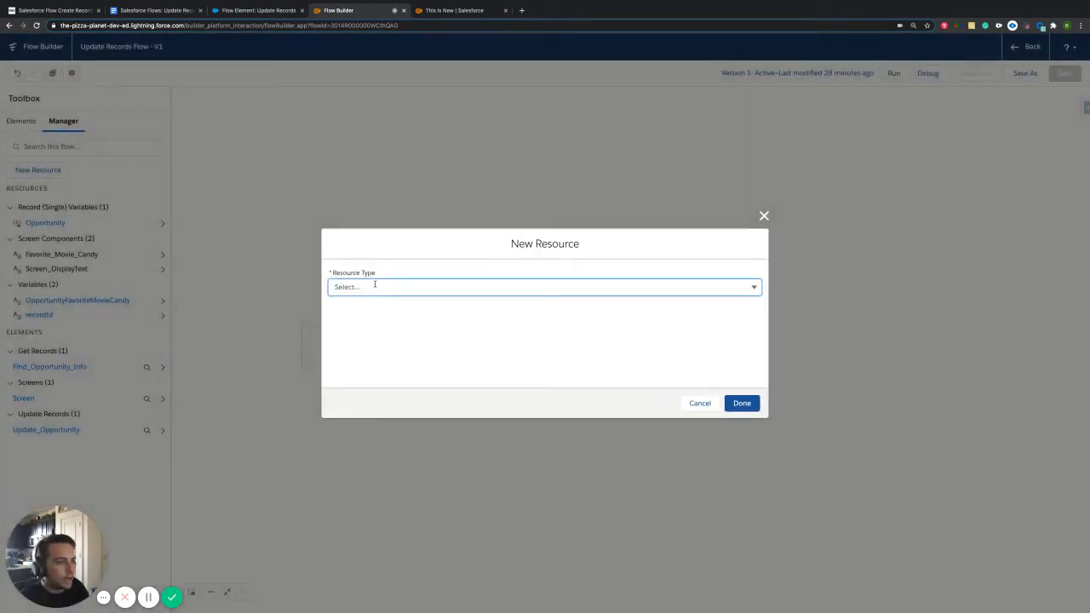
pyautogui.click(375, 287)
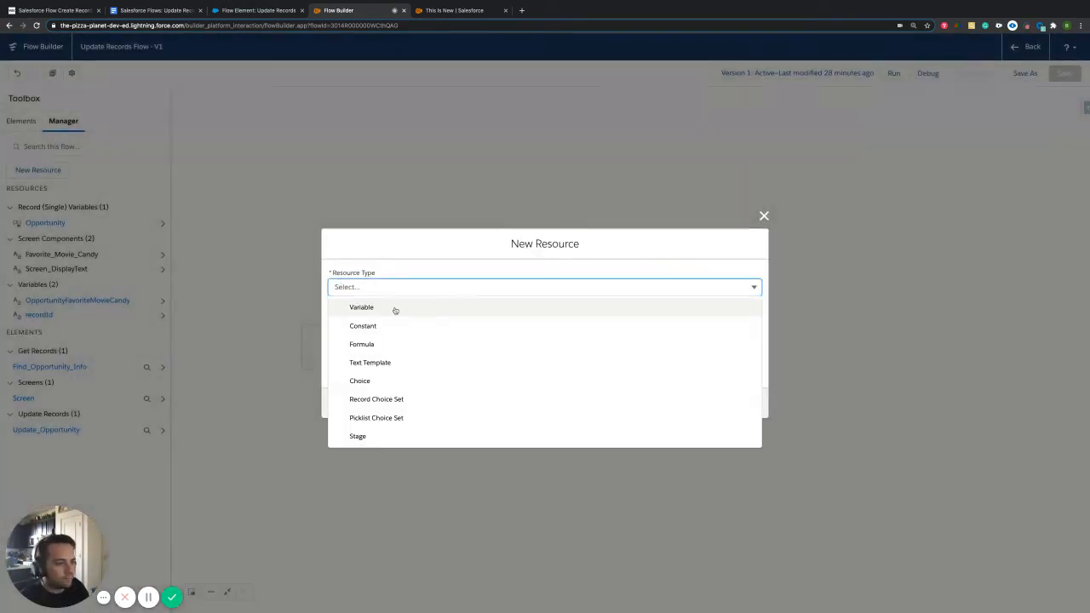
pyautogui.click(395, 310)
pyautogui.click(388, 310)
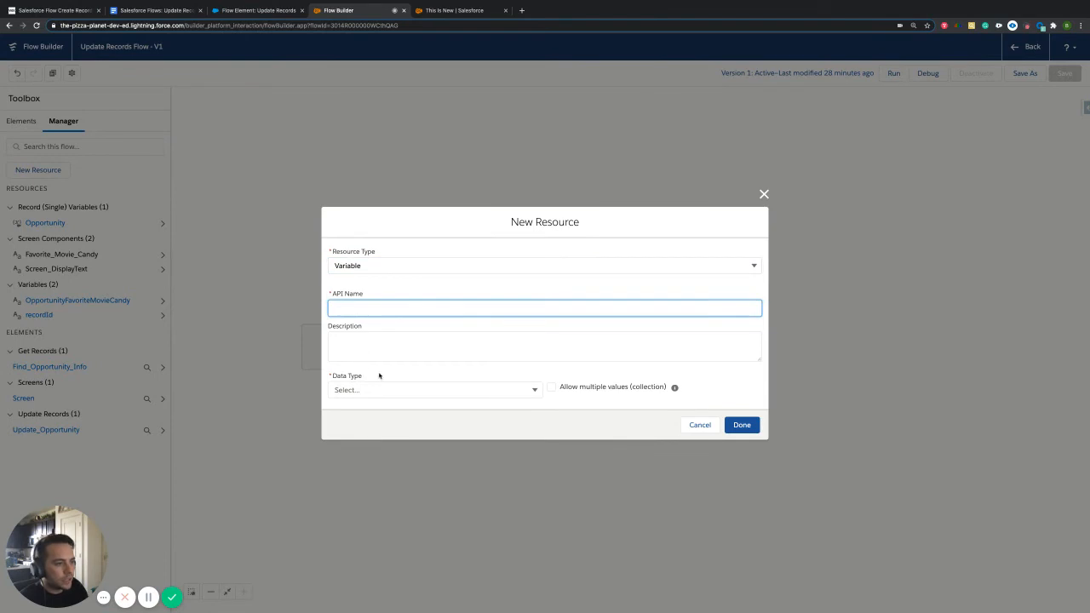
pyautogui.click(382, 390)
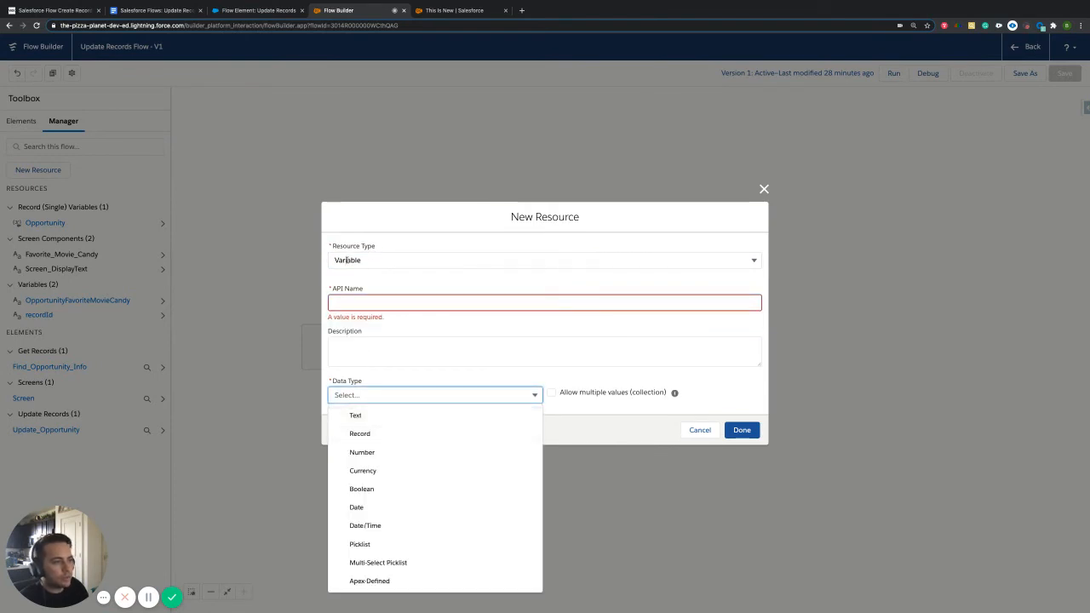
pyautogui.click(364, 434)
# Set the new record variable's object to Opportunity and close the resource without saving.
pyautogui.click(363, 396)
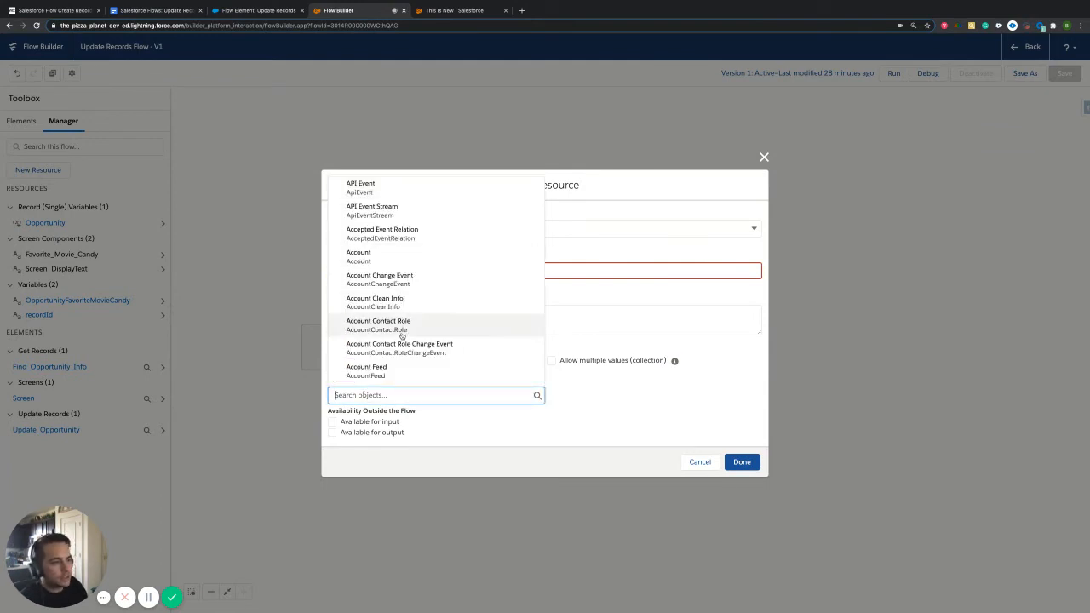
pyautogui.scroll(-3, 402, 335)
pyautogui.scroll(-4, 401, 339)
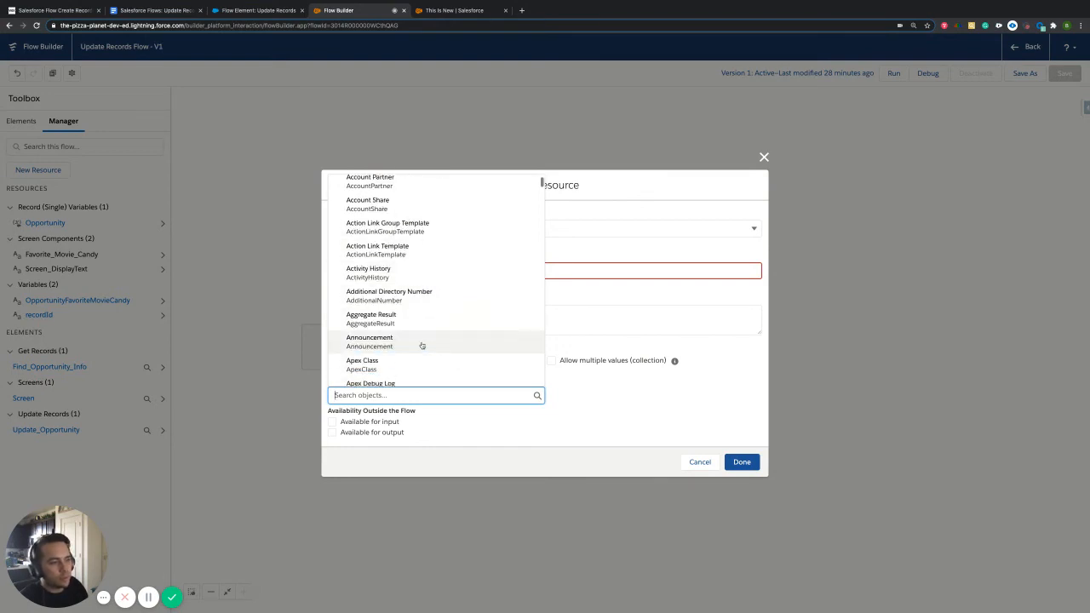
pyautogui.scroll(-10, 398, 343)
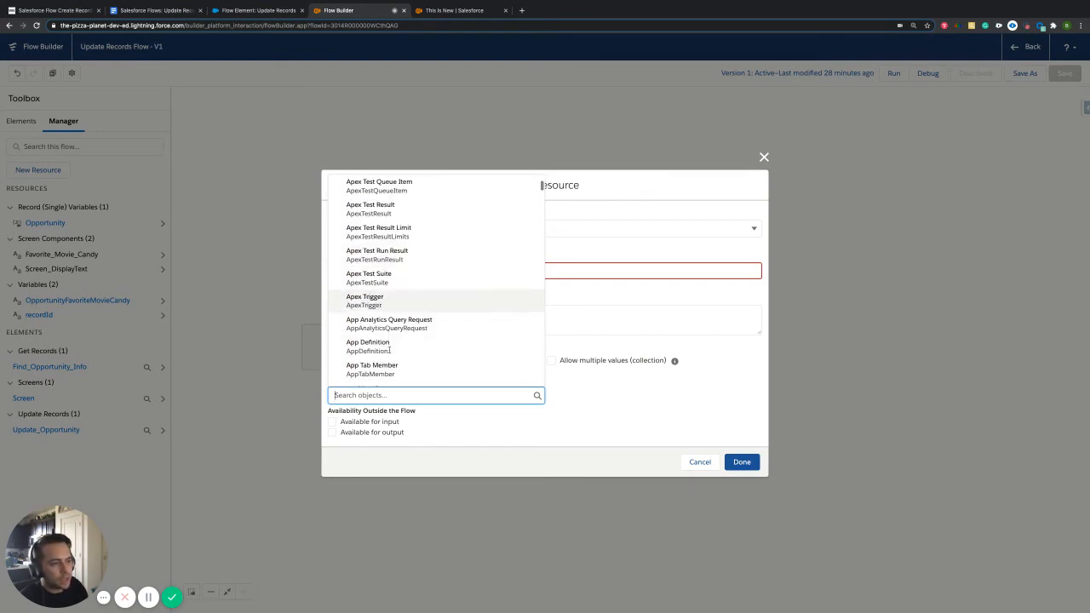
pyautogui.scroll(-4, 388, 352)
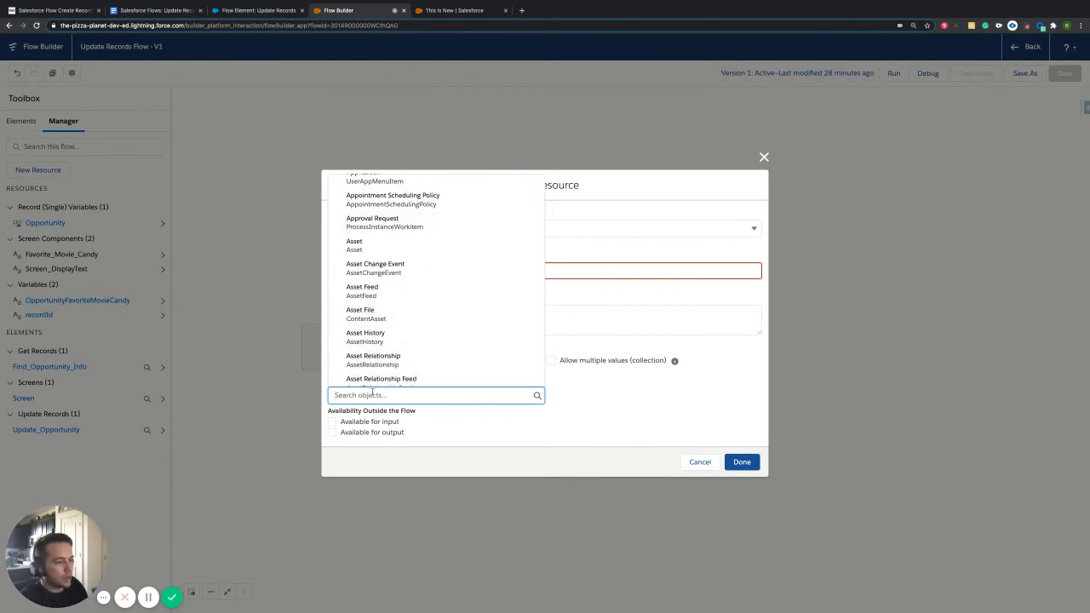
pyautogui.write('oppor')
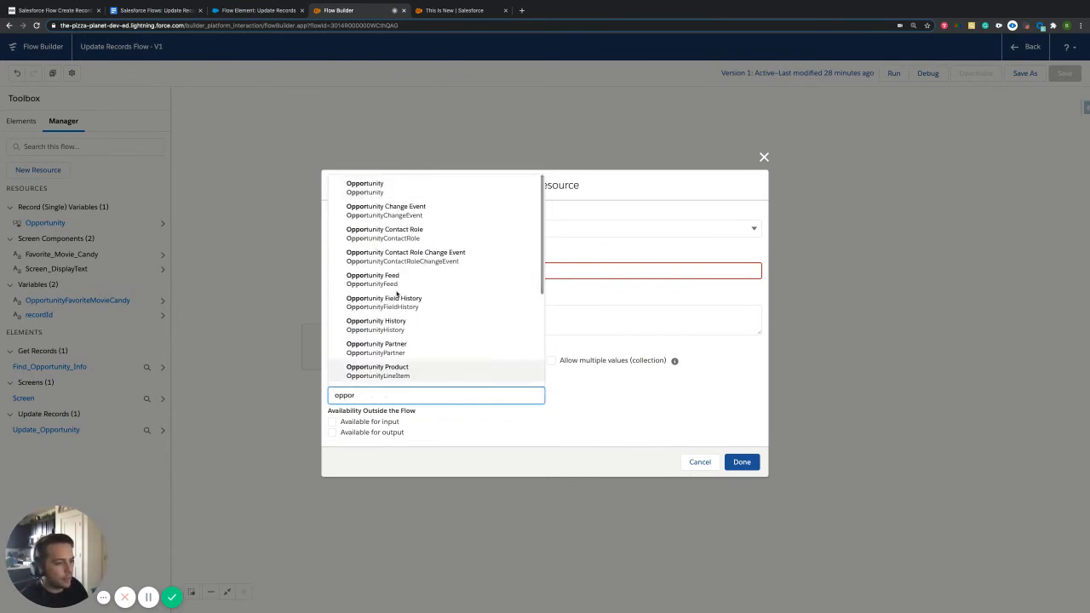
pyautogui.click(365, 186)
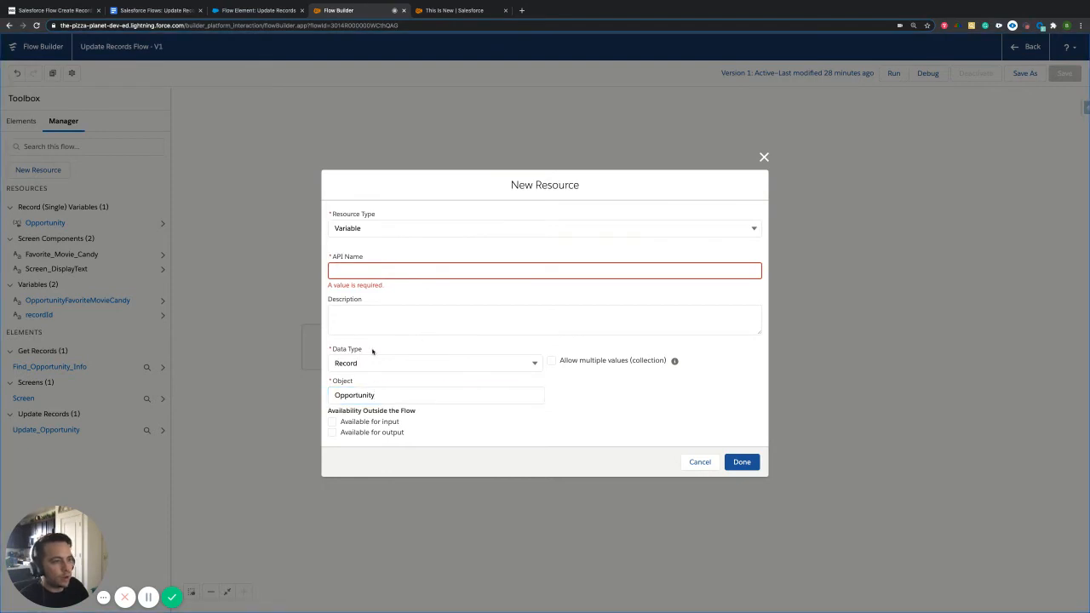
pyautogui.click(387, 324)
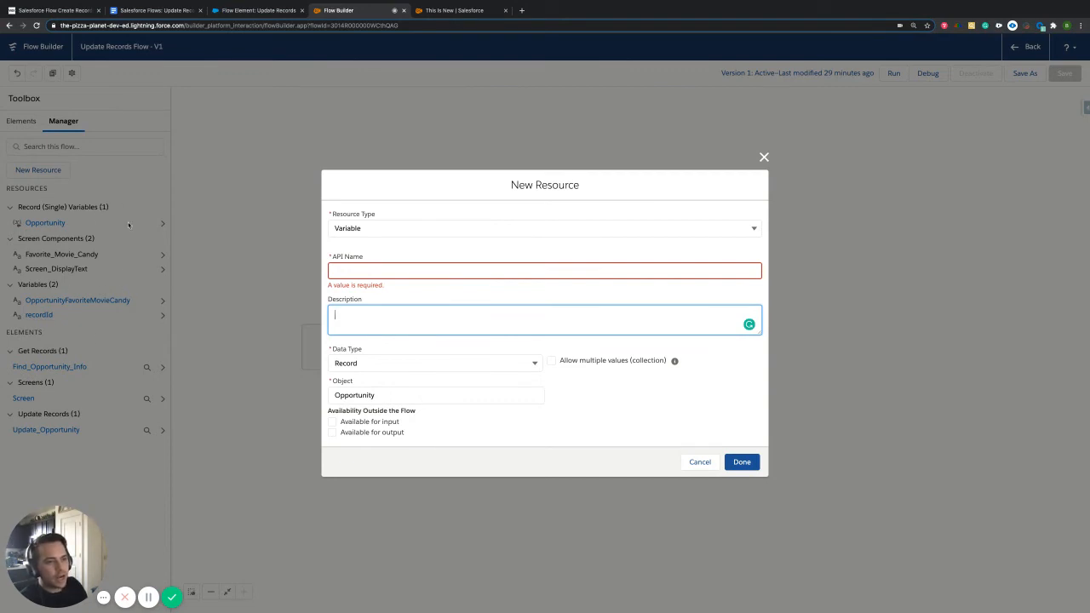
pyautogui.click(764, 157)
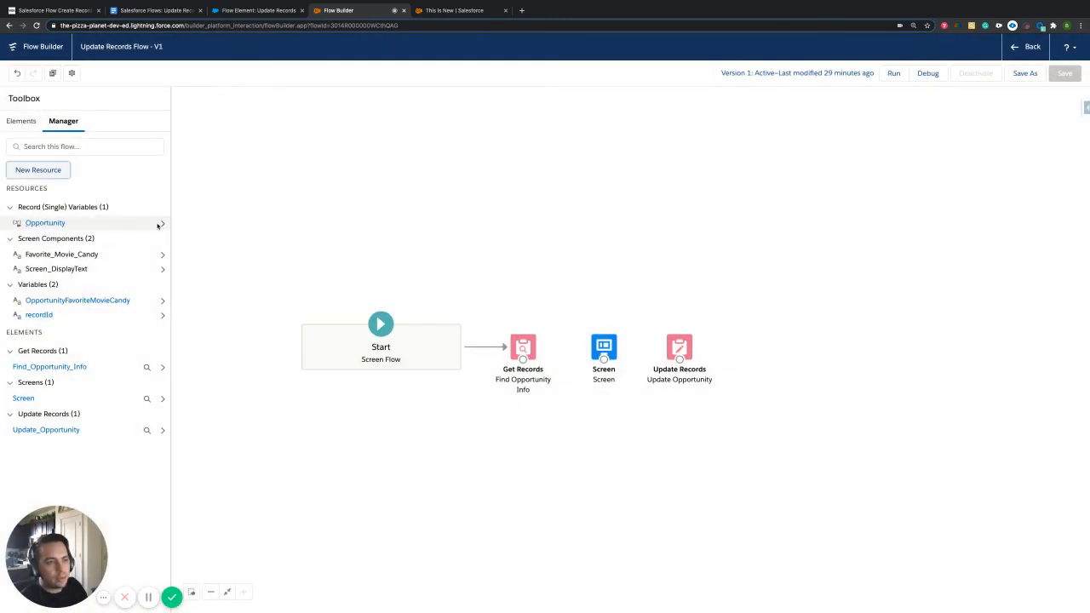
# Review the Opportunity record variable's usage and its assignment as the storage record in the Find Opportunity Info element.
pyautogui.click(162, 223)
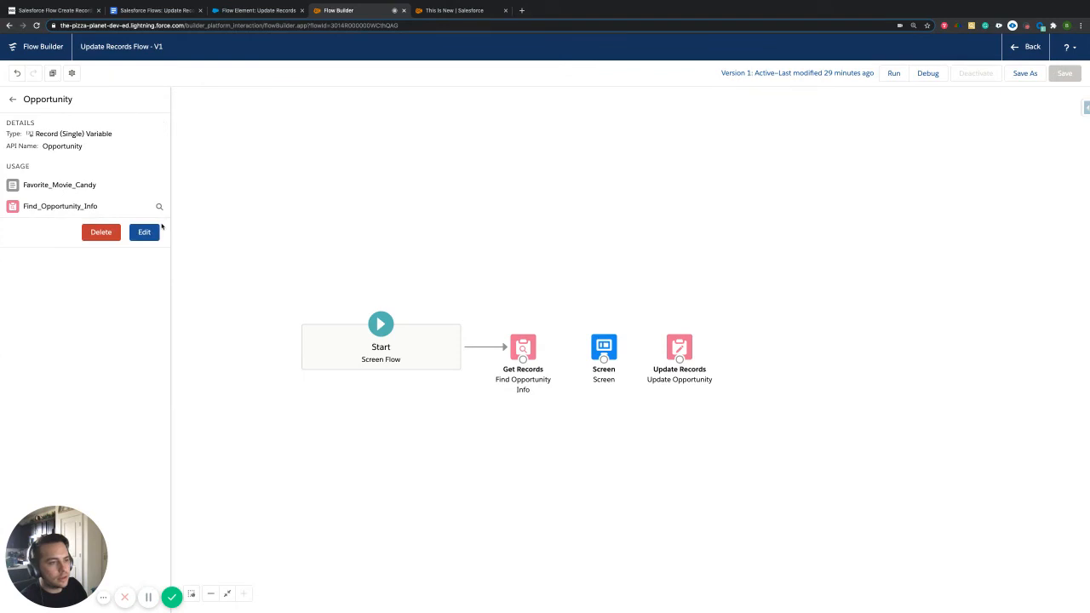
pyautogui.click(14, 100)
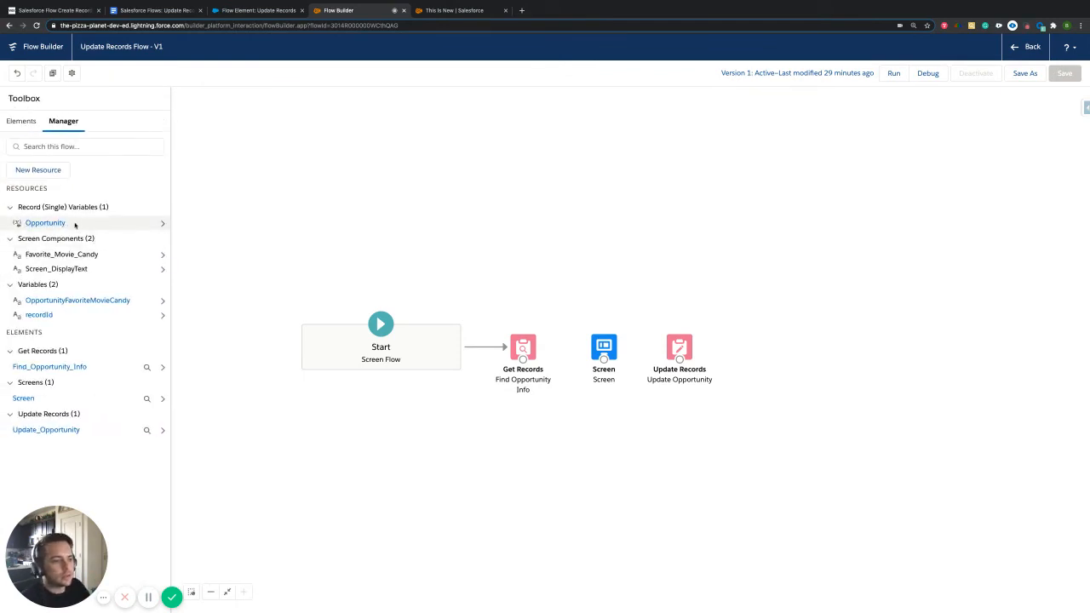
pyautogui.doubleClick(523, 347)
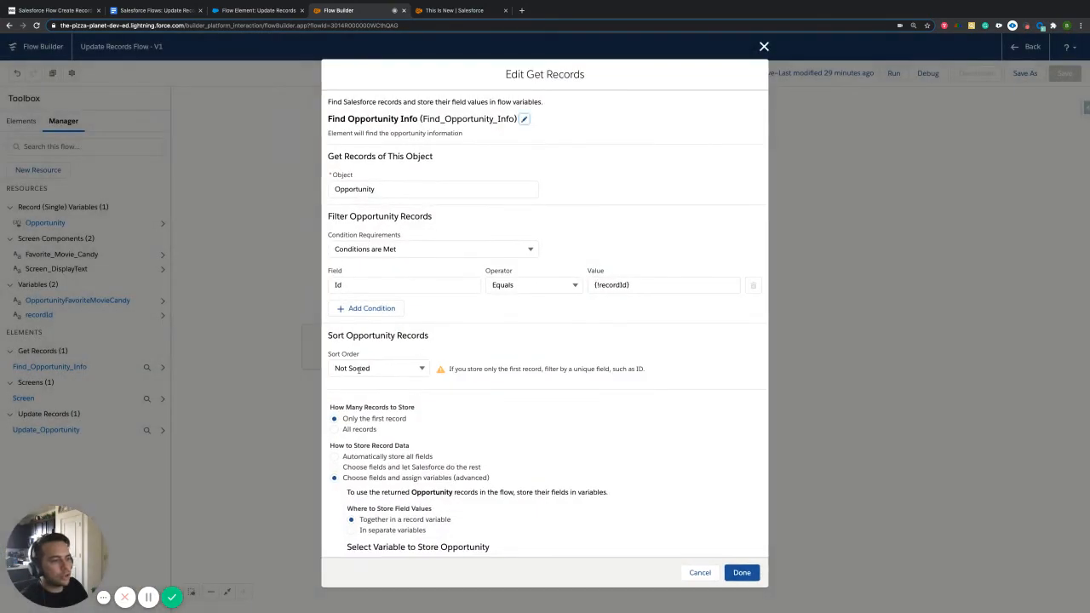
pyautogui.scroll(-3, 424, 412)
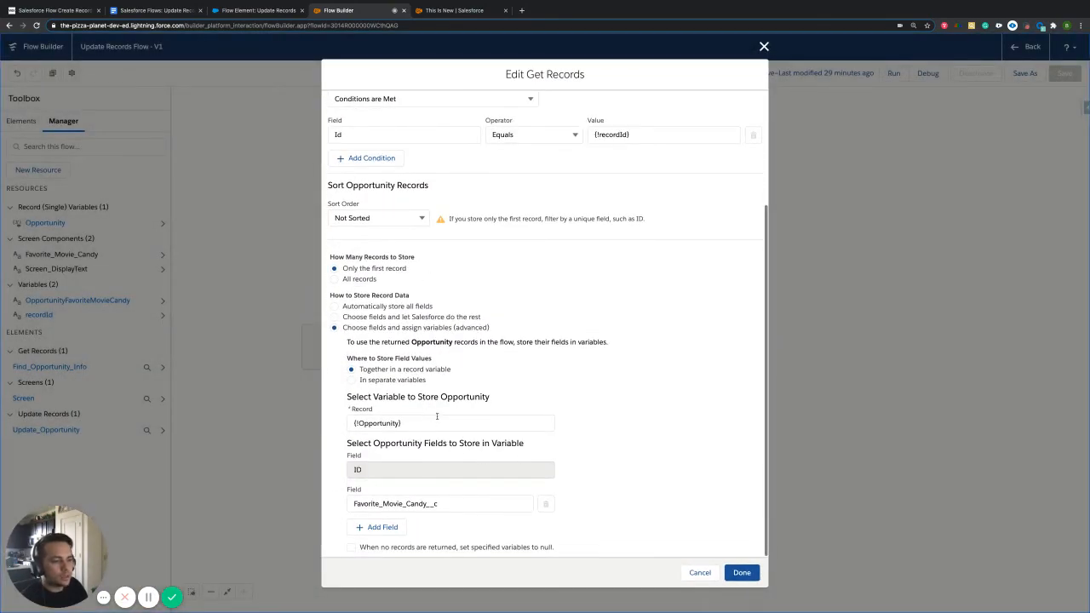
pyautogui.click(420, 423)
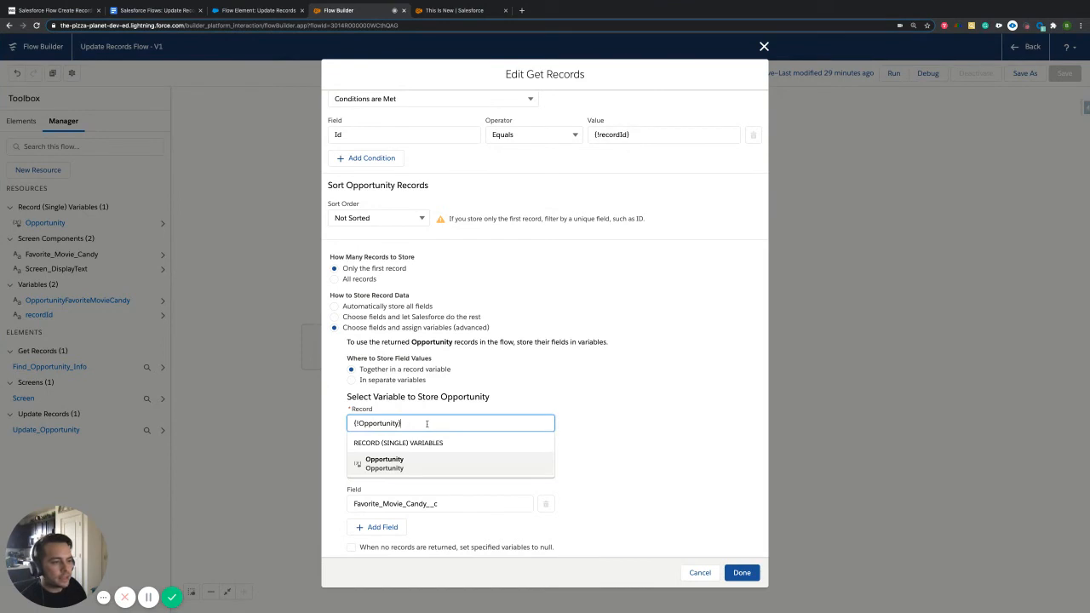
pyautogui.moveTo(427, 423); pyautogui.dragTo(346, 419)
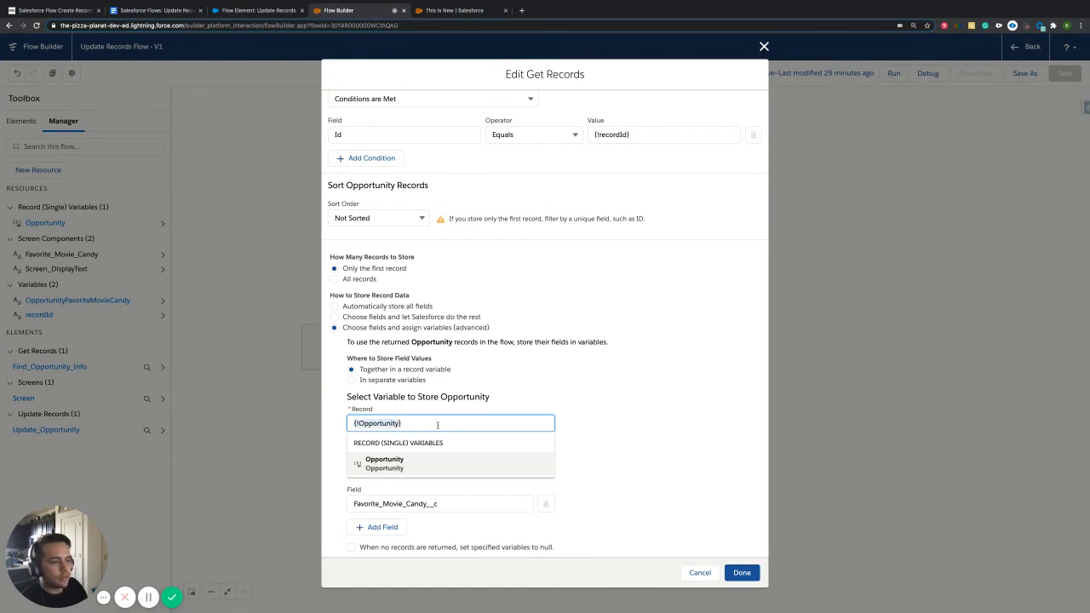
pyautogui.click(684, 388)
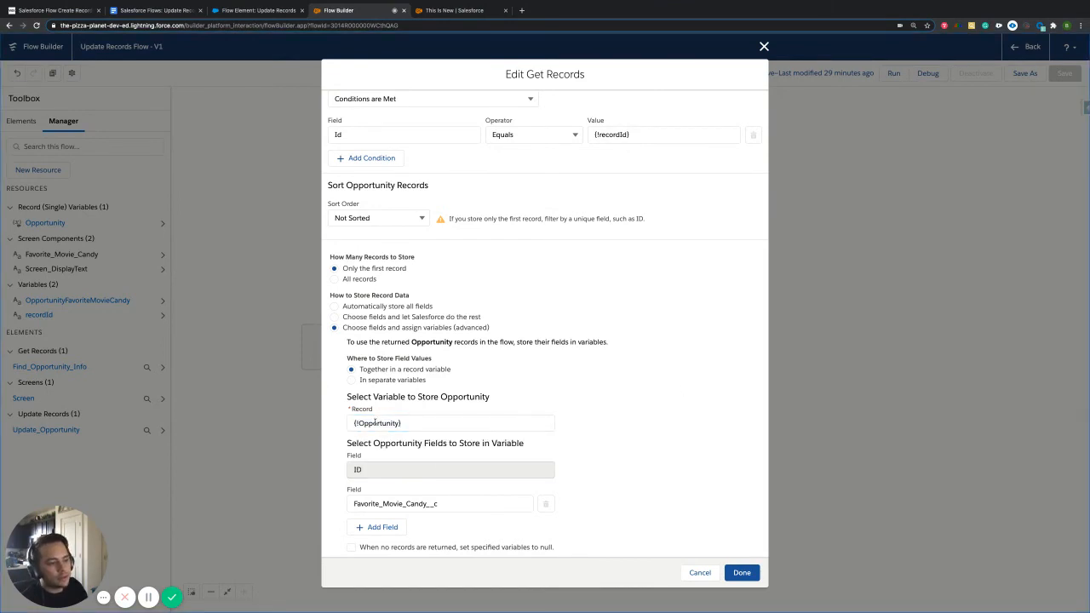
# Examine how the Get Records element pairs the Opportunity record variable with the ID and Favorite_Movie_Candy__c fields.
pyautogui.moveTo(443, 504); pyautogui.dragTo(348, 504)
pyautogui.moveTo(404, 423); pyautogui.dragTo(341, 427)
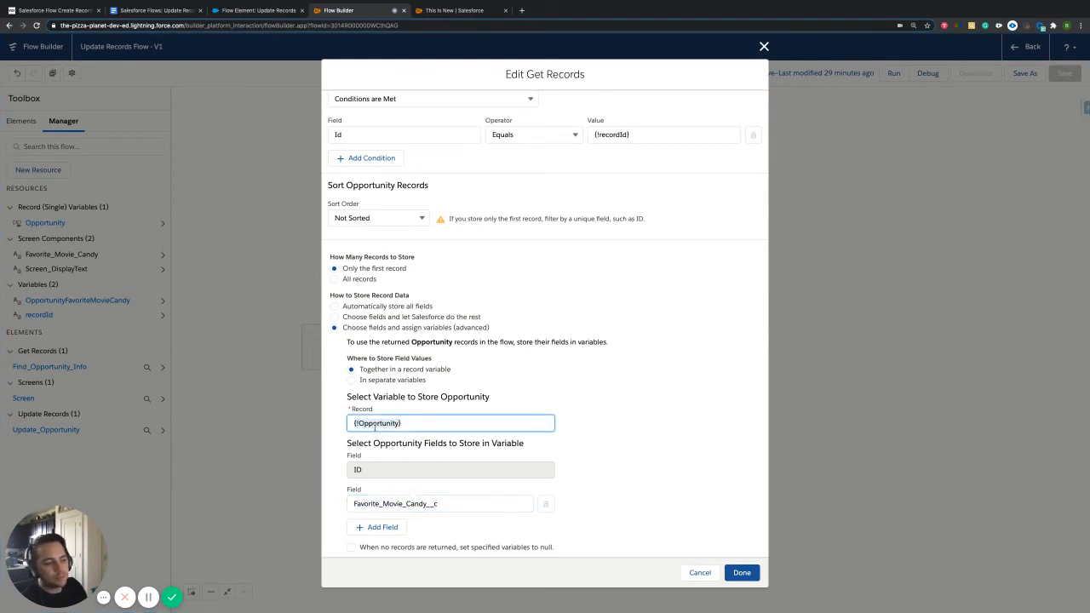
pyautogui.click(374, 424)
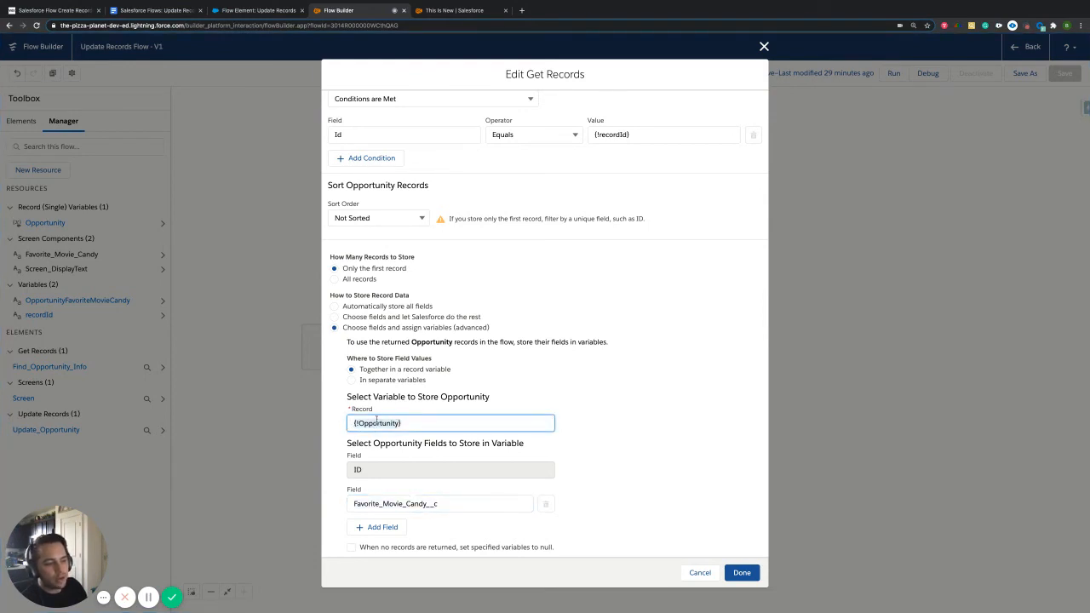
pyautogui.click(420, 422)
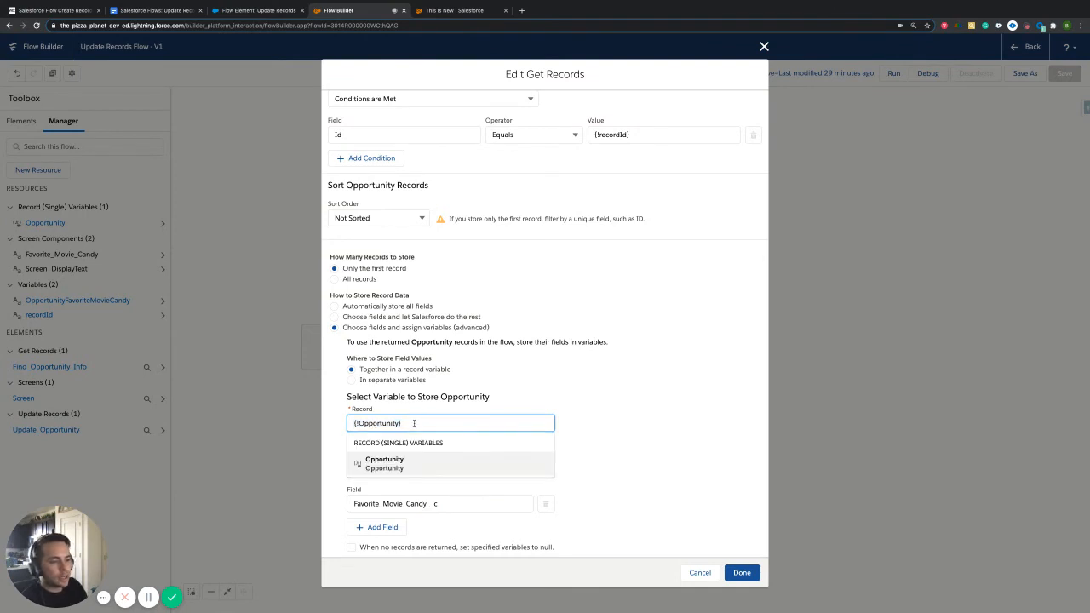
pyautogui.moveTo(417, 423); pyautogui.dragTo(346, 424)
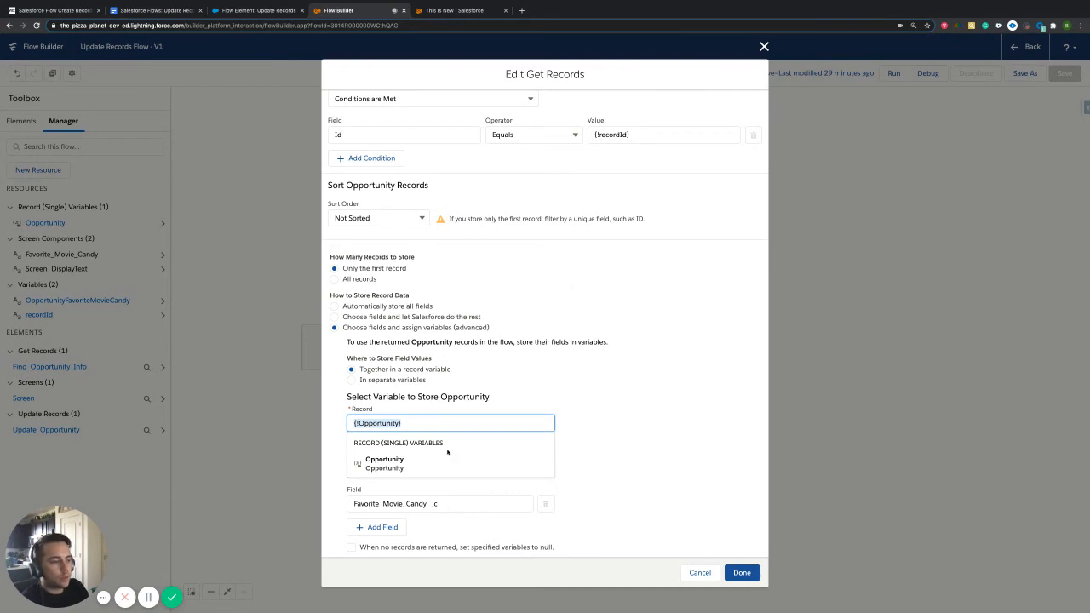
pyautogui.click(456, 507)
pyautogui.click(601, 484)
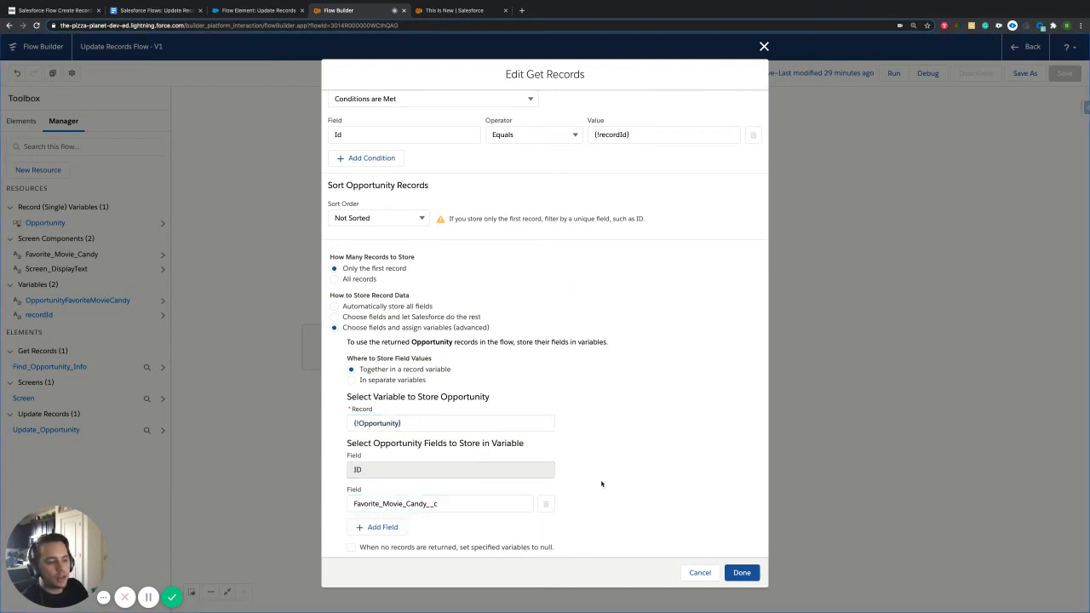
pyautogui.click(446, 505)
pyautogui.click(660, 473)
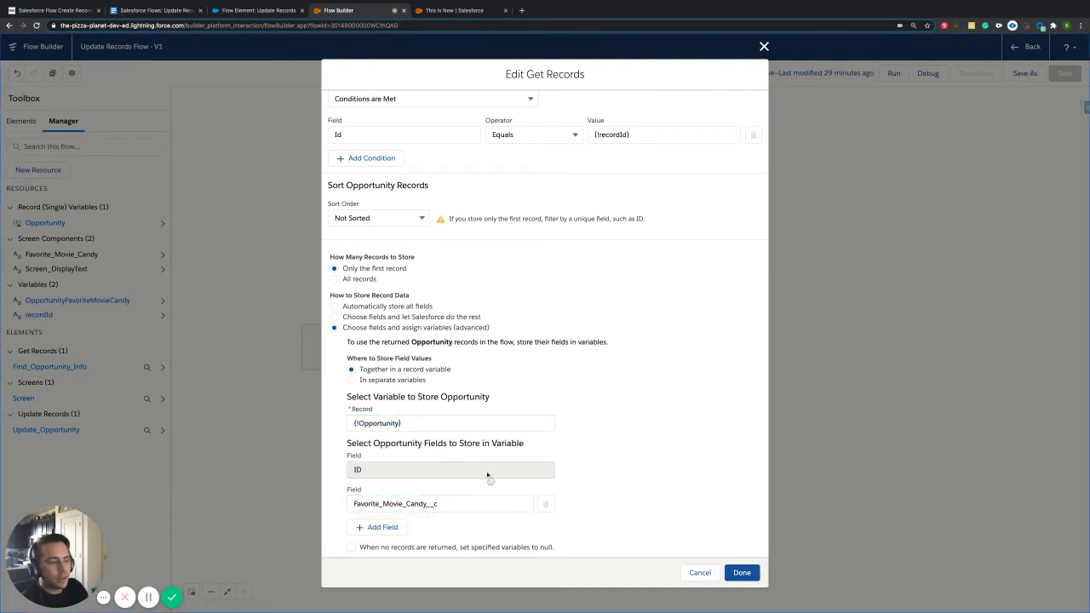
pyautogui.click(432, 420)
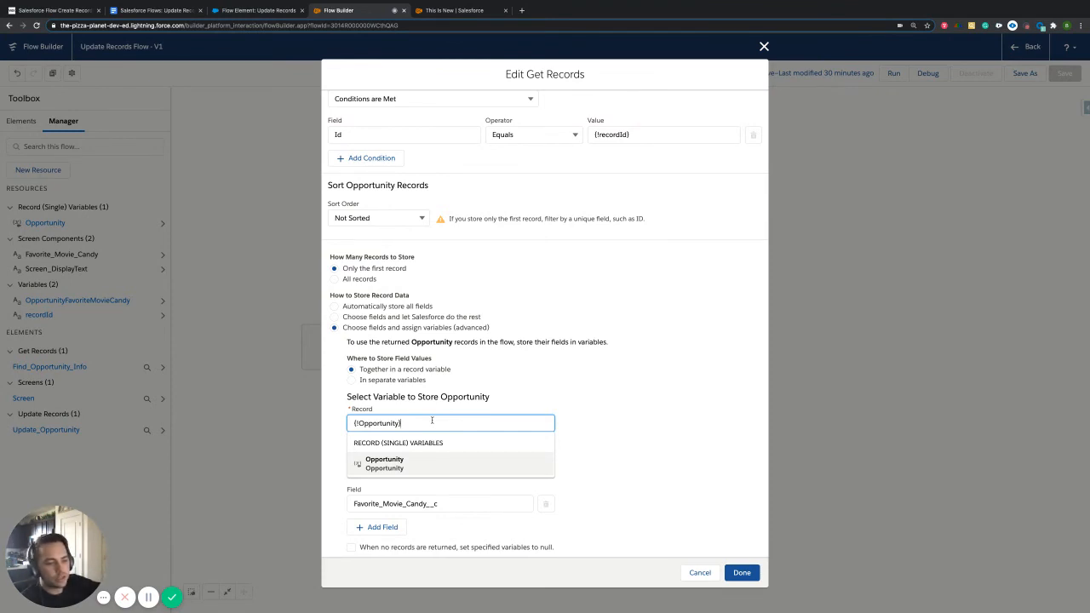
pyautogui.click(599, 425)
pyautogui.click(447, 422)
pyautogui.click(577, 405)
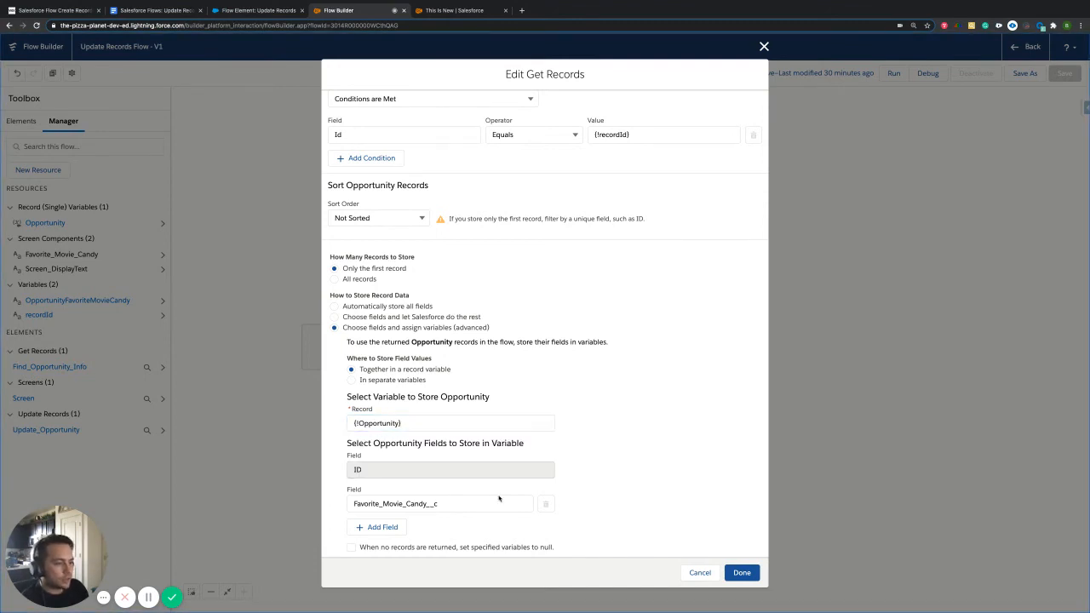
# Clear the stored opportunity field, reselect Favorite_Movie_Candy__c, and close the Get Records element without saving.
pyautogui.click(454, 505)
pyautogui.moveTo(454, 503); pyautogui.dragTo(338, 504)
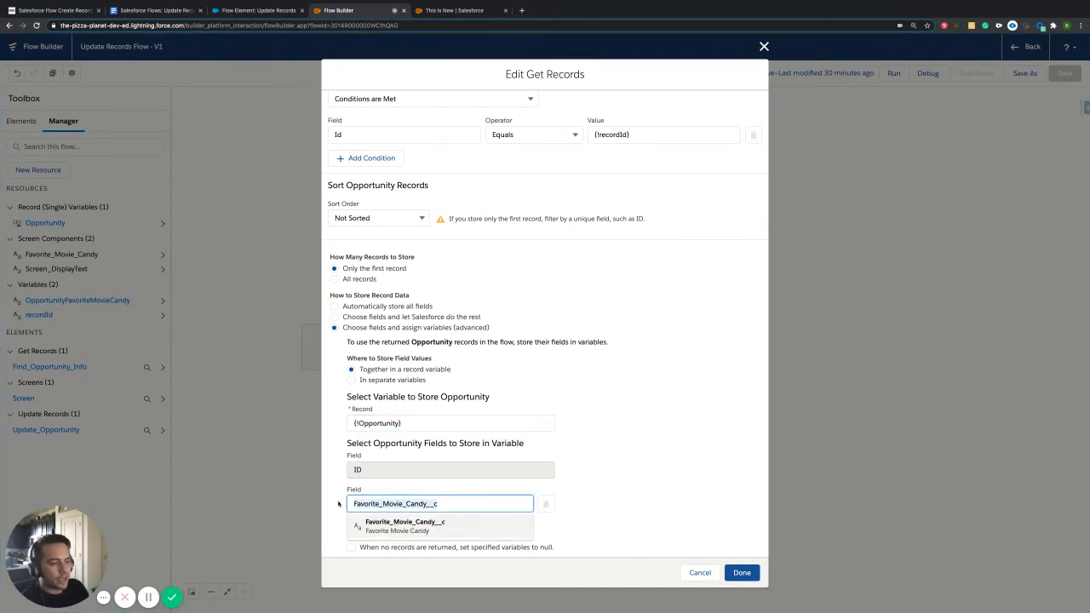
pyautogui.press('BackSpace')
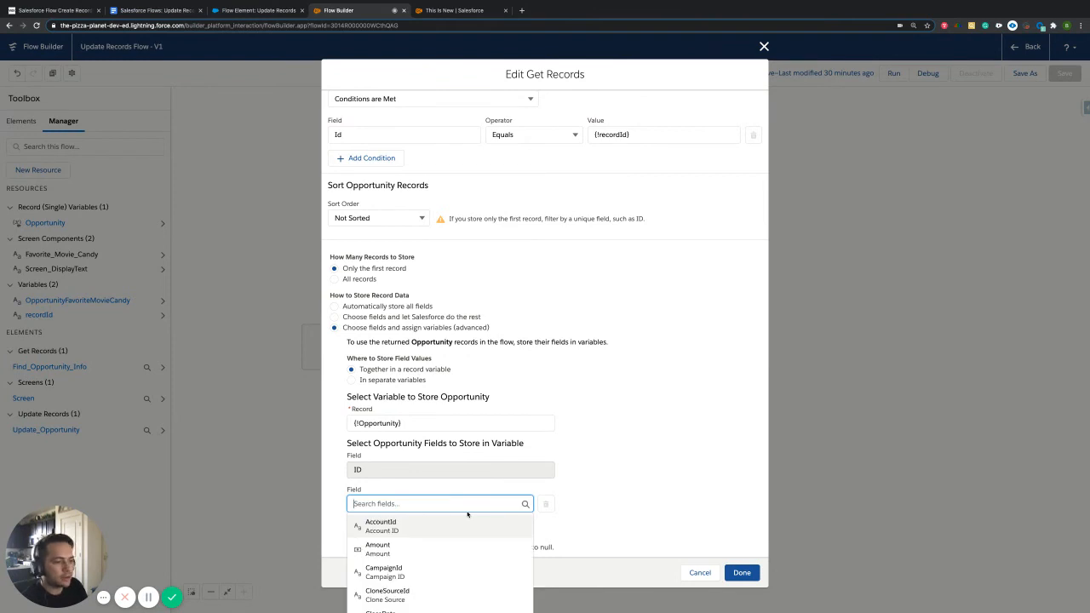
pyautogui.scroll(-10, 421, 567)
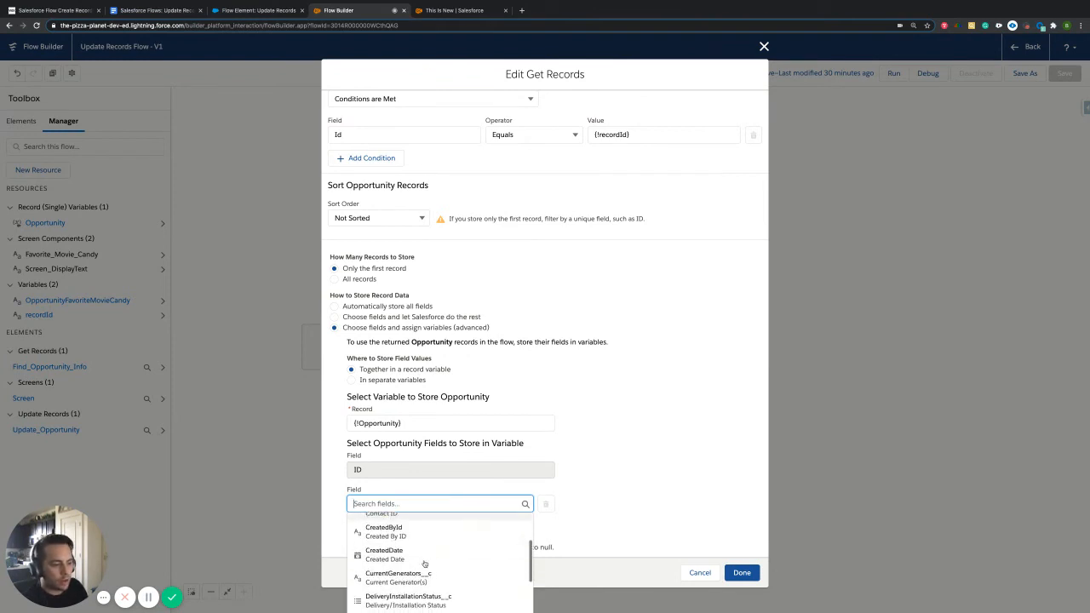
pyautogui.write('favor')
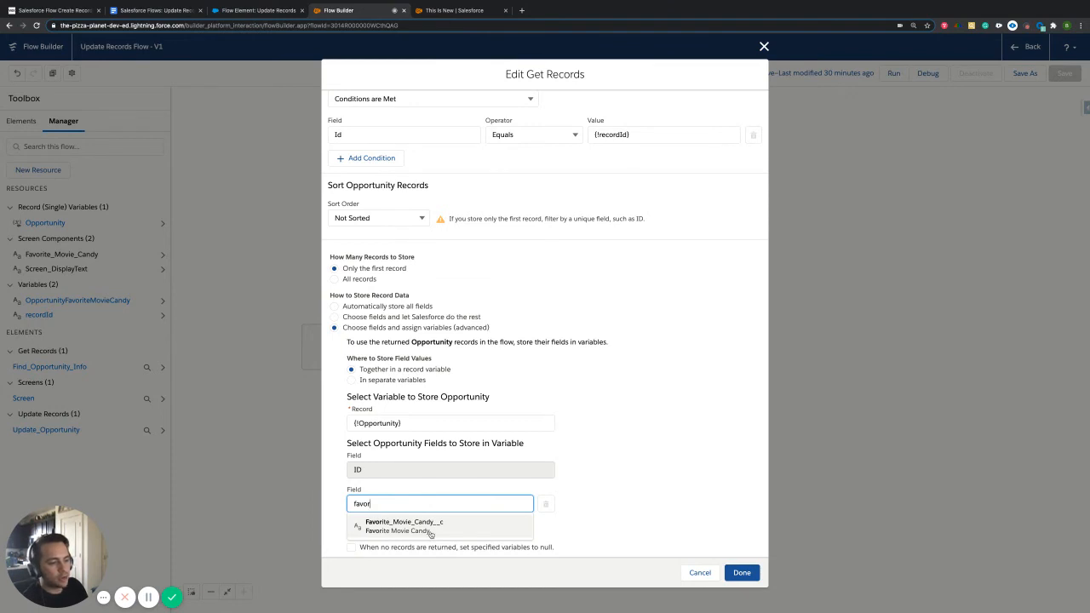
pyautogui.click(431, 533)
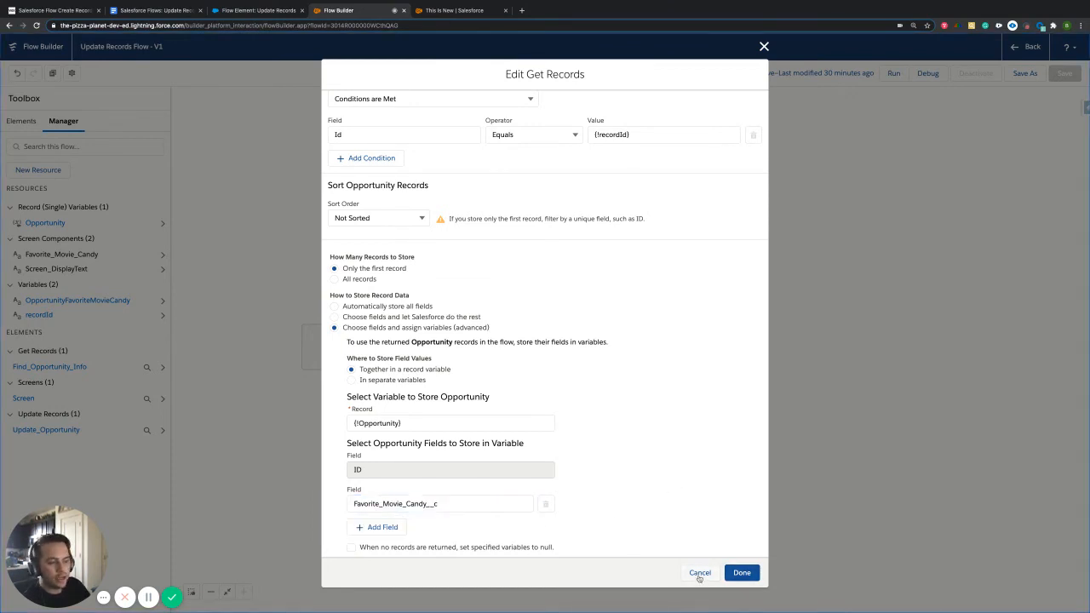
pyautogui.click(700, 573)
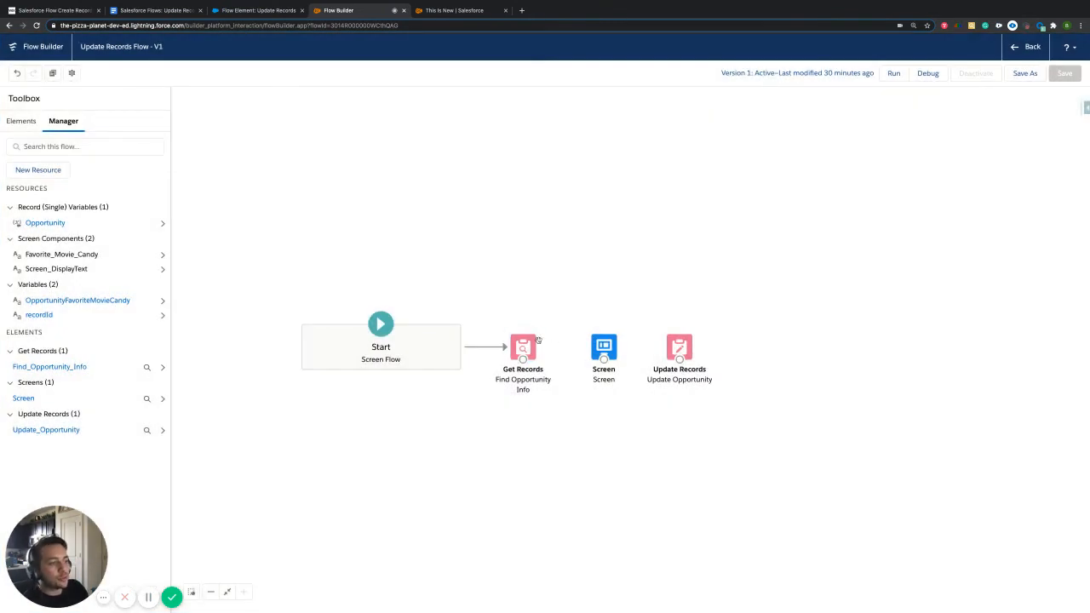
# Connect Find Opportunity Info to the Screen element, open the screen, and inspect its display text and Favorite Movie Candy input.
pyautogui.moveTo(523, 358); pyautogui.dragTo(609, 348)
pyautogui.doubleClick(610, 348)
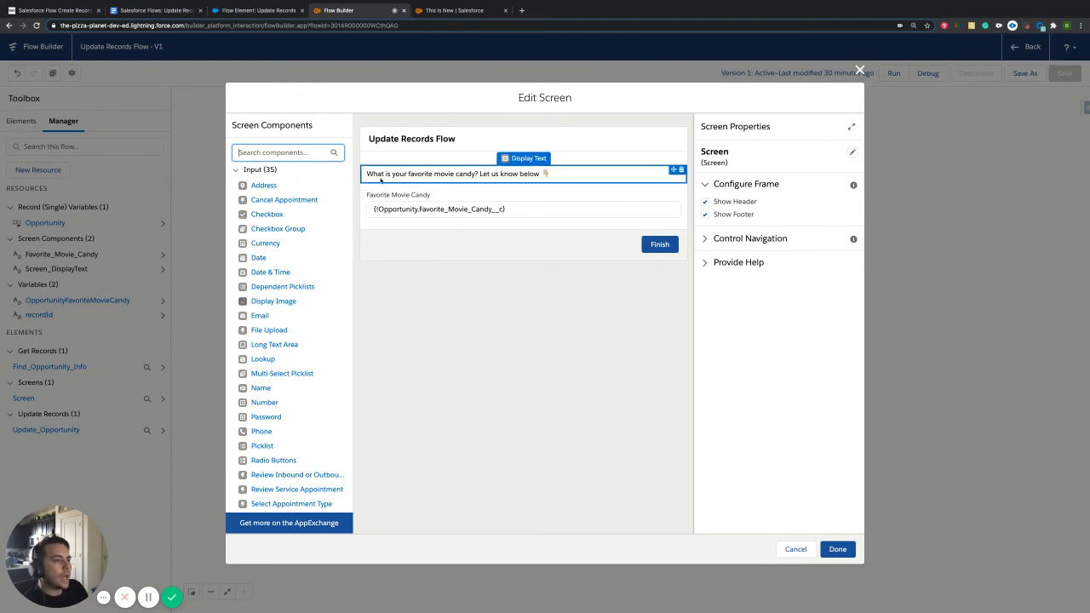
pyautogui.click(460, 174)
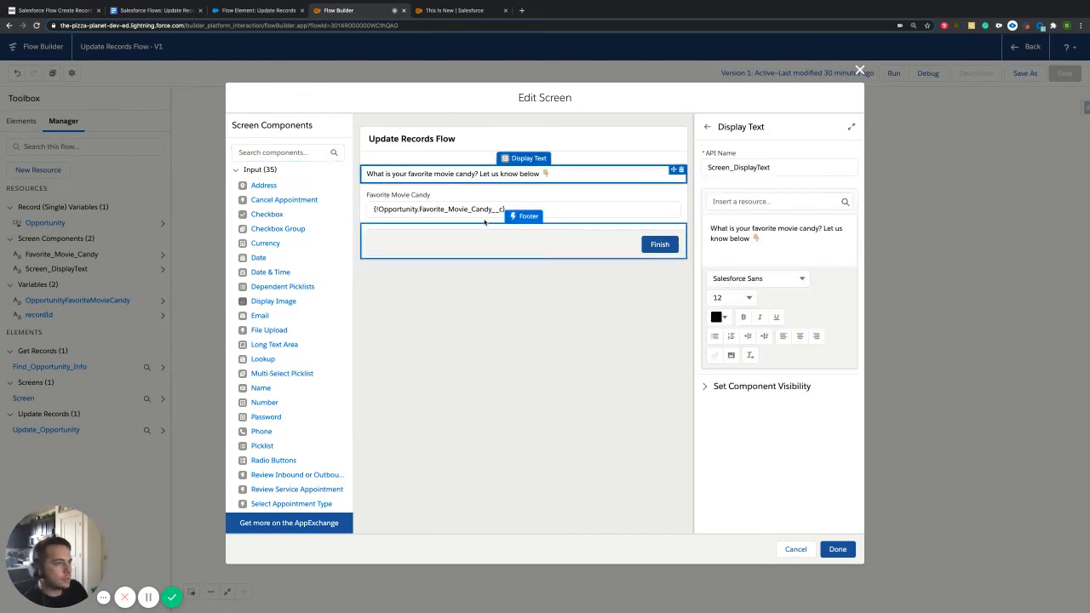
pyautogui.click(553, 209)
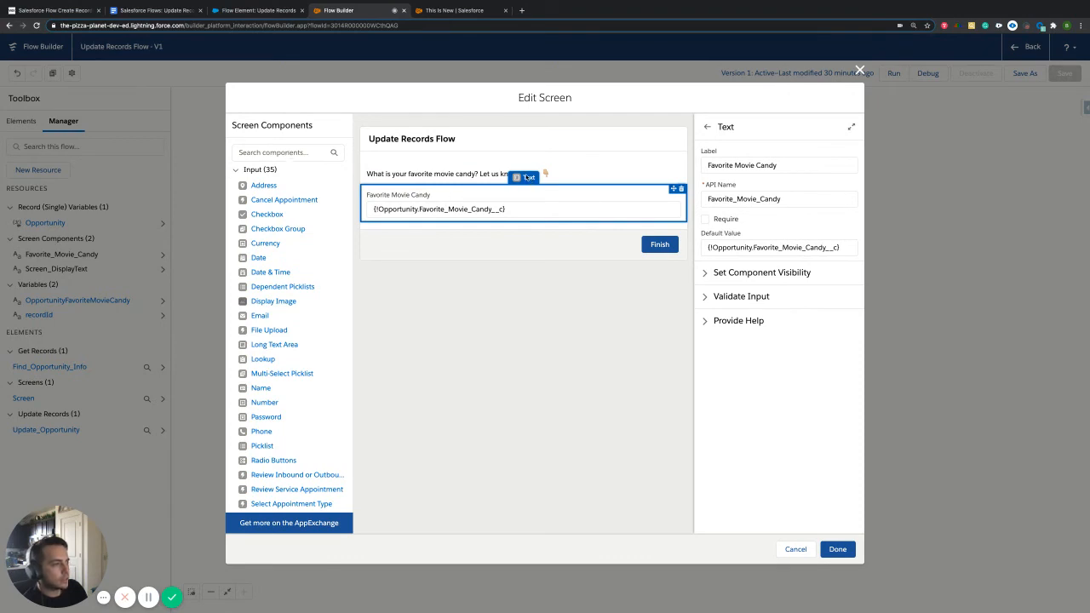
# Clear the default value of the Favorite Movie Candy text input.
pyautogui.moveTo(844, 248); pyautogui.dragTo(725, 245)
pyautogui.press('BackSpace')
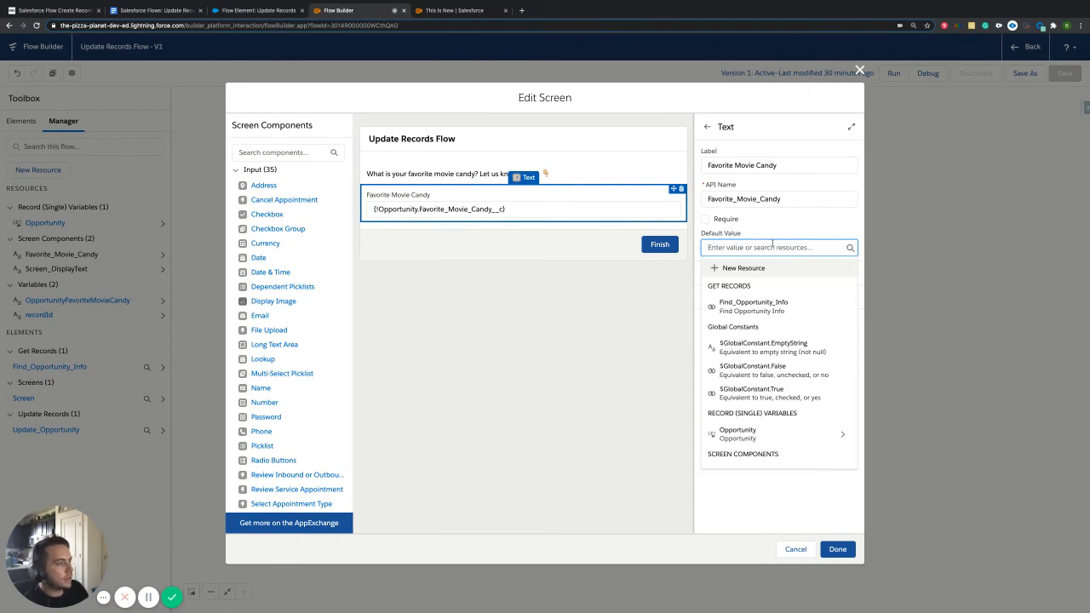
pyautogui.click(790, 218)
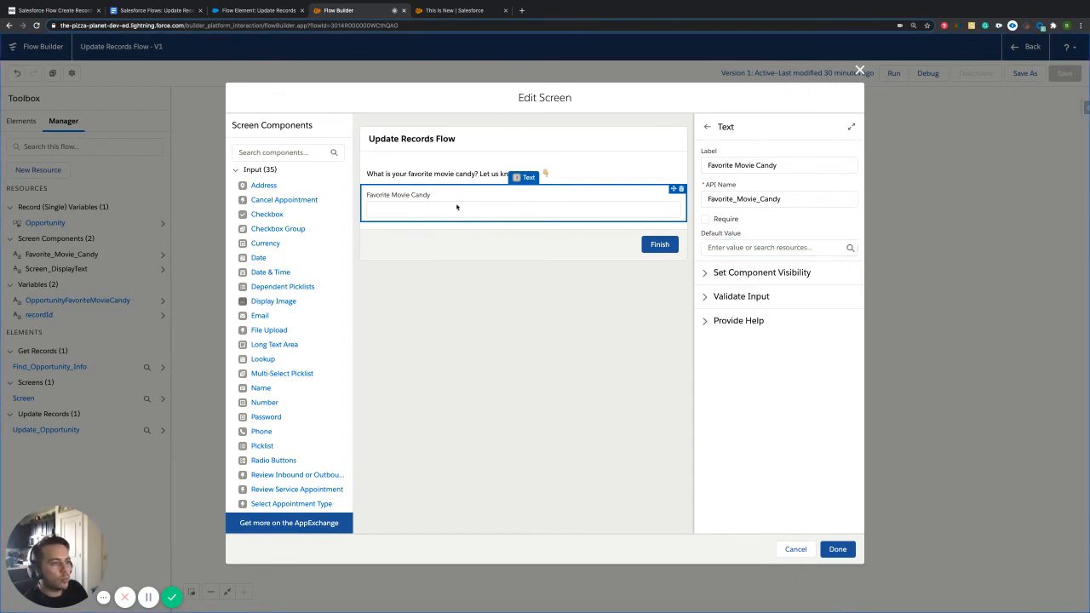
# Choose the Opportunity record variable as the Favorite Movie Candy default value and search its fields for "favo".
pyautogui.click(755, 248)
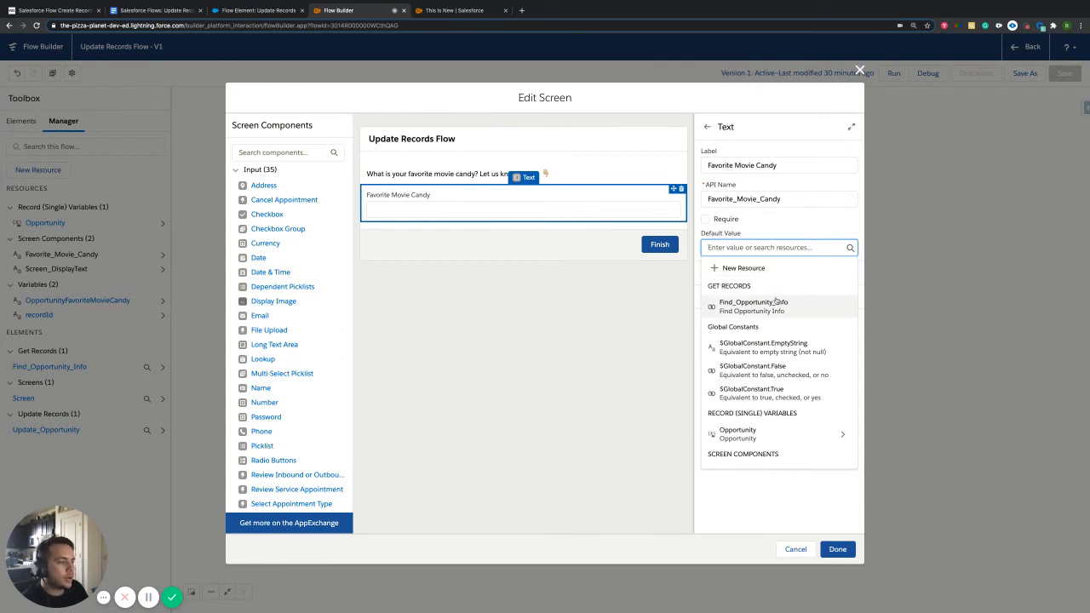
pyautogui.click(761, 436)
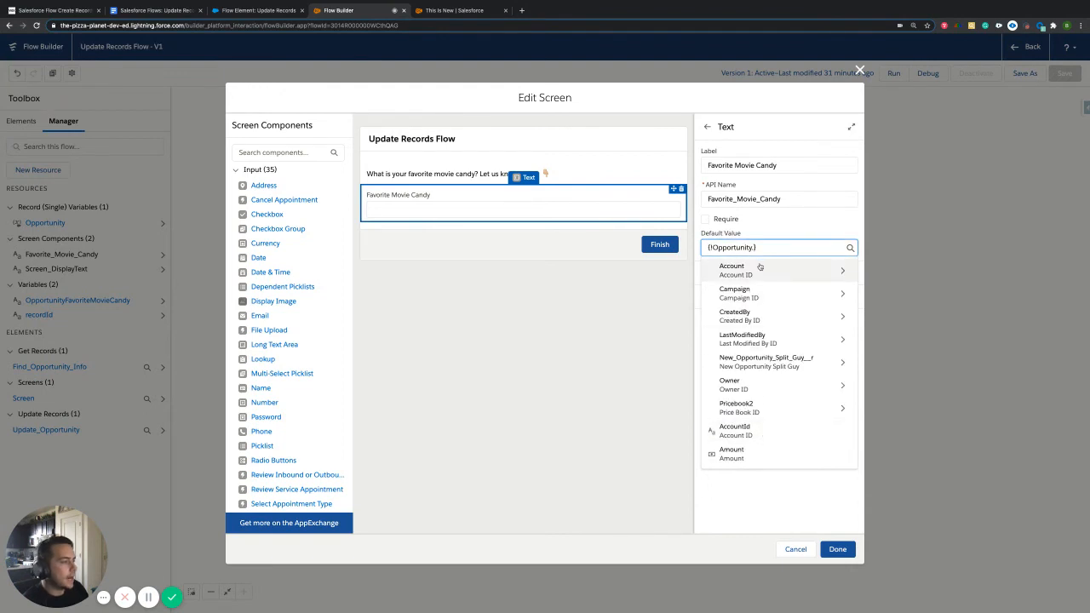
pyautogui.press('BackSpace')
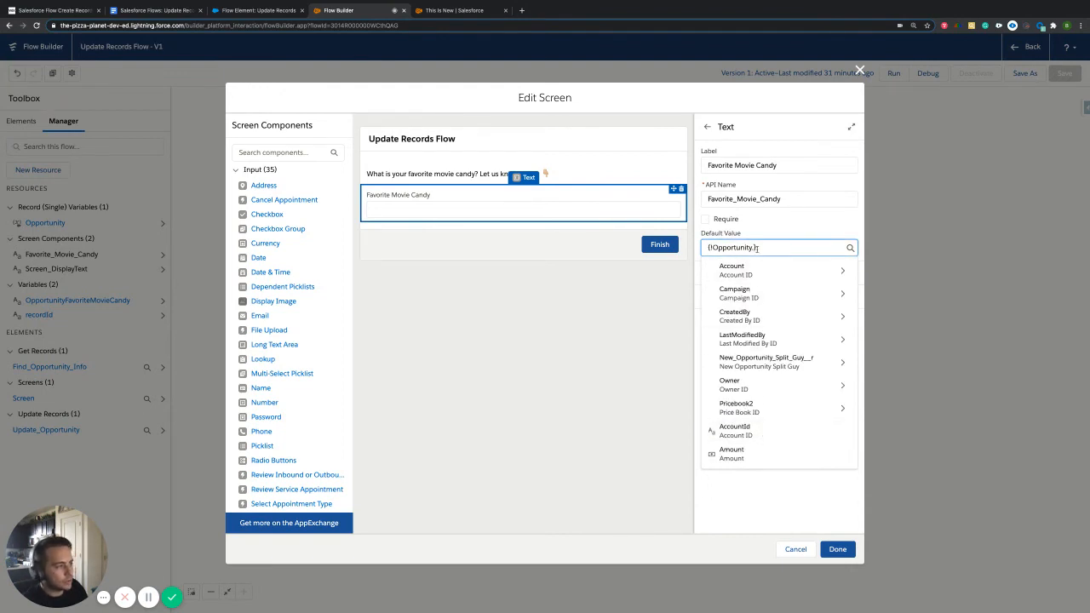
pyautogui.write('.')
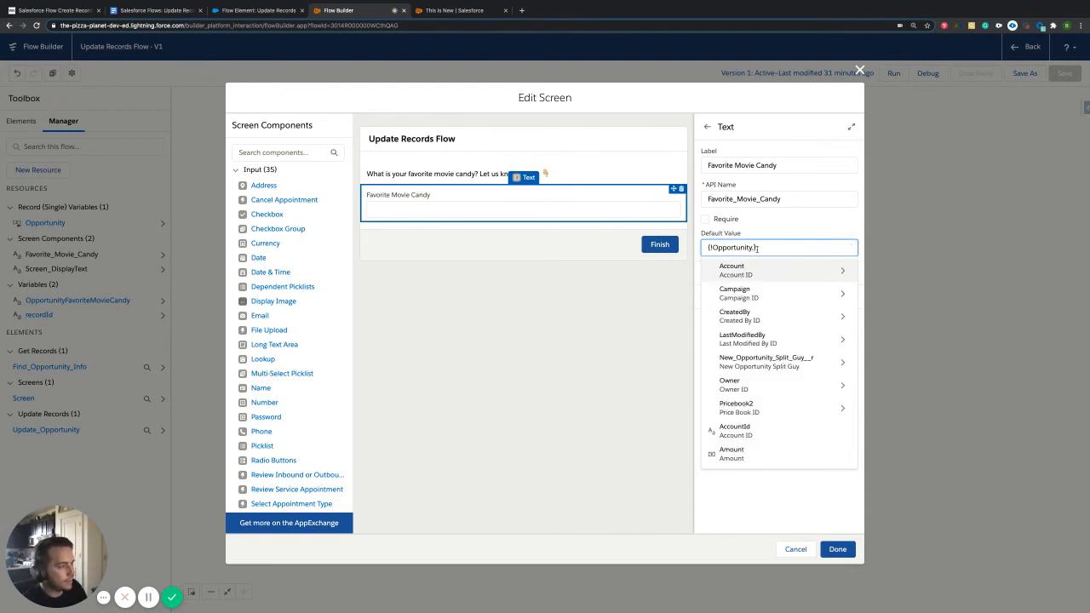
pyautogui.press('BackSpace')
pyautogui.write('.favo')
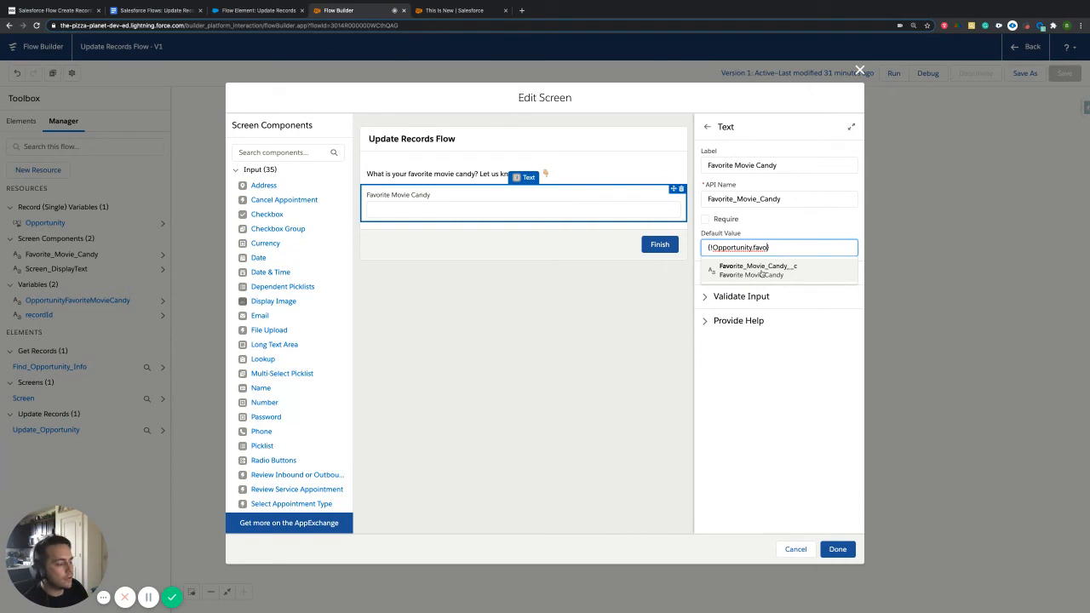
# Try searching the Opportunity variable's fields for "clos" and "stage" in the default value, clearing each search term.
pyautogui.press('BackSpace')
pyautogui.press('BackSpace')
pyautogui.press('BackSpace')
pyautogui.press('BackSpace')
pyautogui.write('clo')
pyautogui.press('BackSpace')
pyautogui.press('BackSpace')
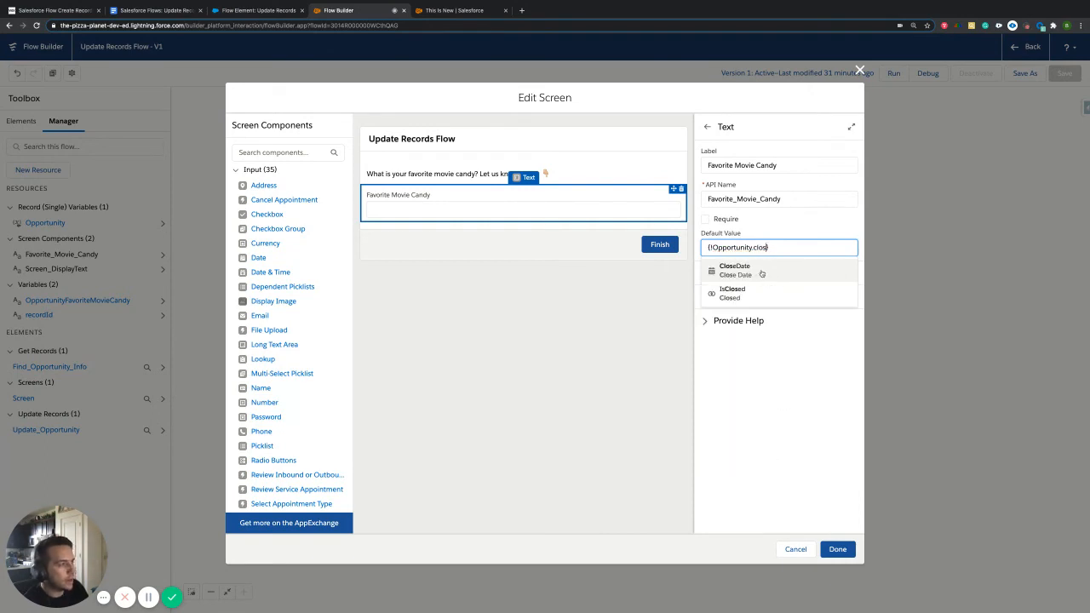
pyautogui.press('BackSpace')
pyautogui.write('stage')
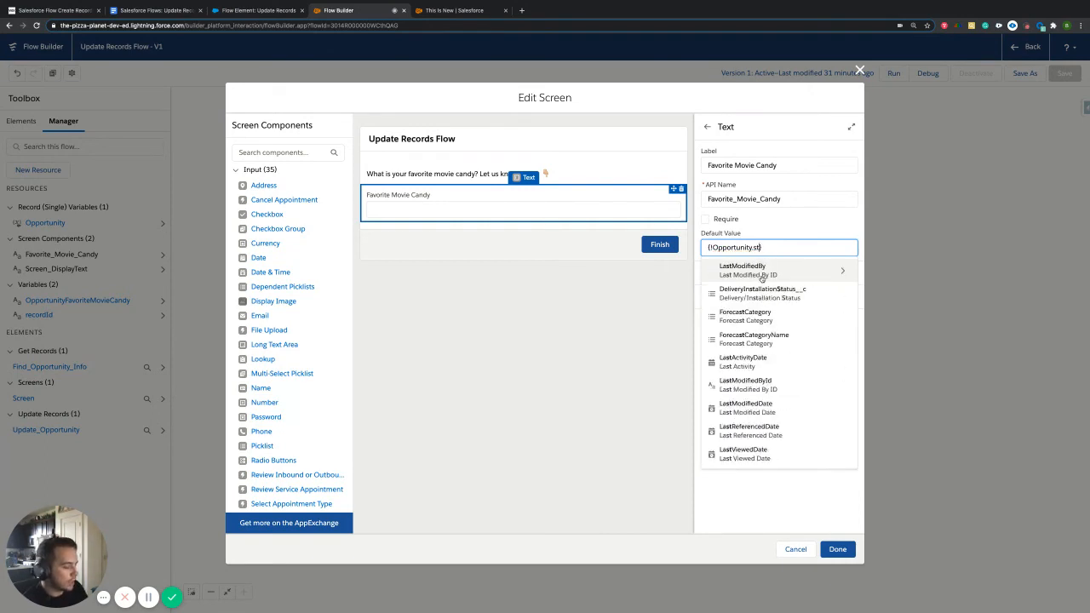
pyautogui.press('BackSpace')
pyautogui.press('BackSpace')
pyautogui.press('BackSpace')
pyautogui.press('BackSpace')
pyautogui.press('BackSpace')
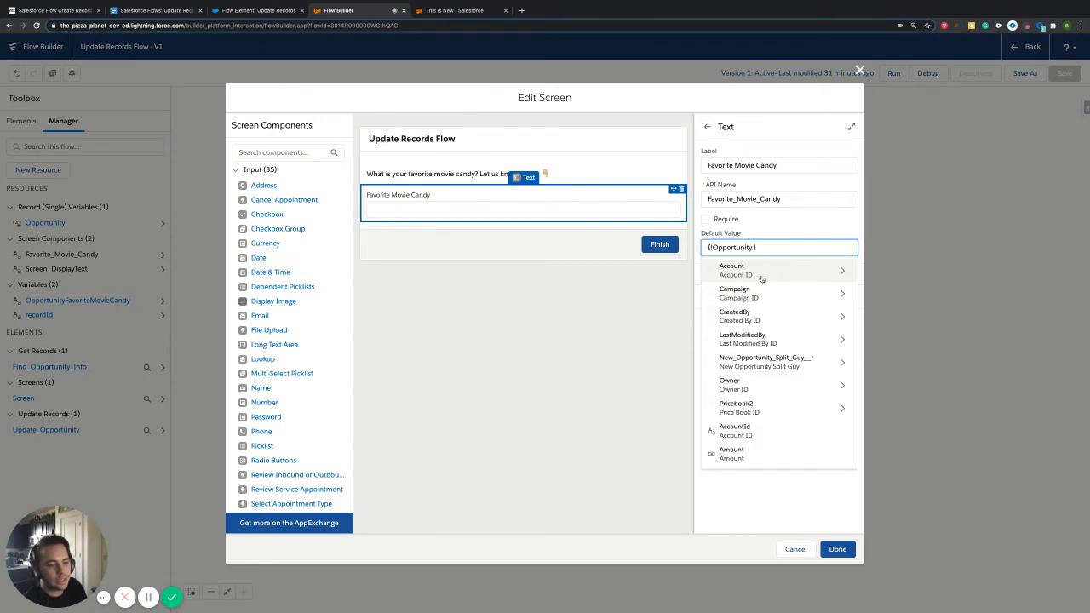
# Set the Favorite Movie Candy default value to {!Opportunity.Favorite_Movie_Candy__c} and close the screen editor without saving.
pyautogui.write('favor')
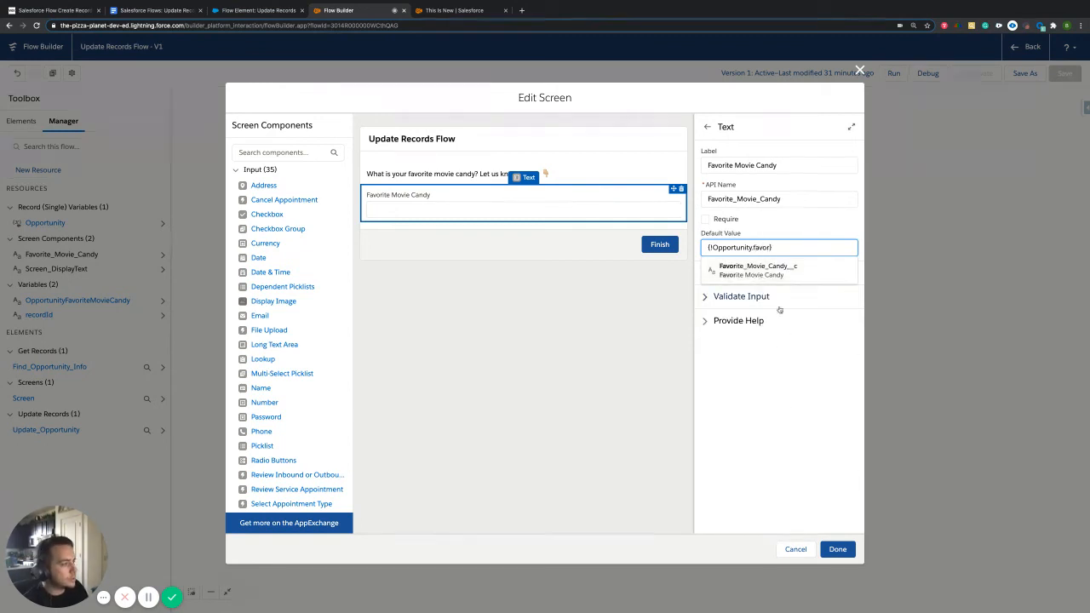
pyautogui.click(779, 271)
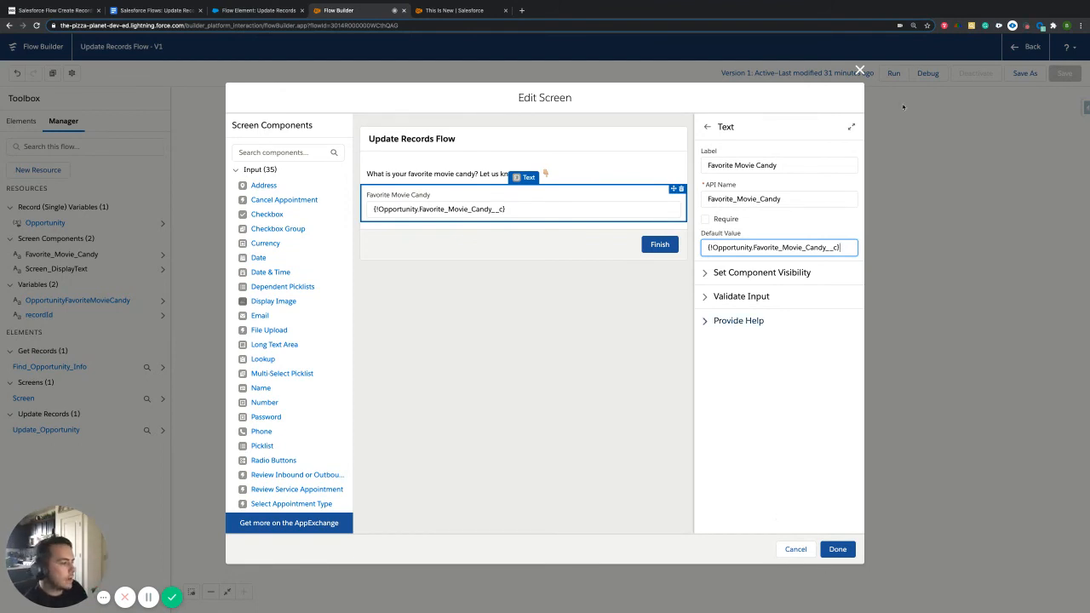
pyautogui.click(861, 70)
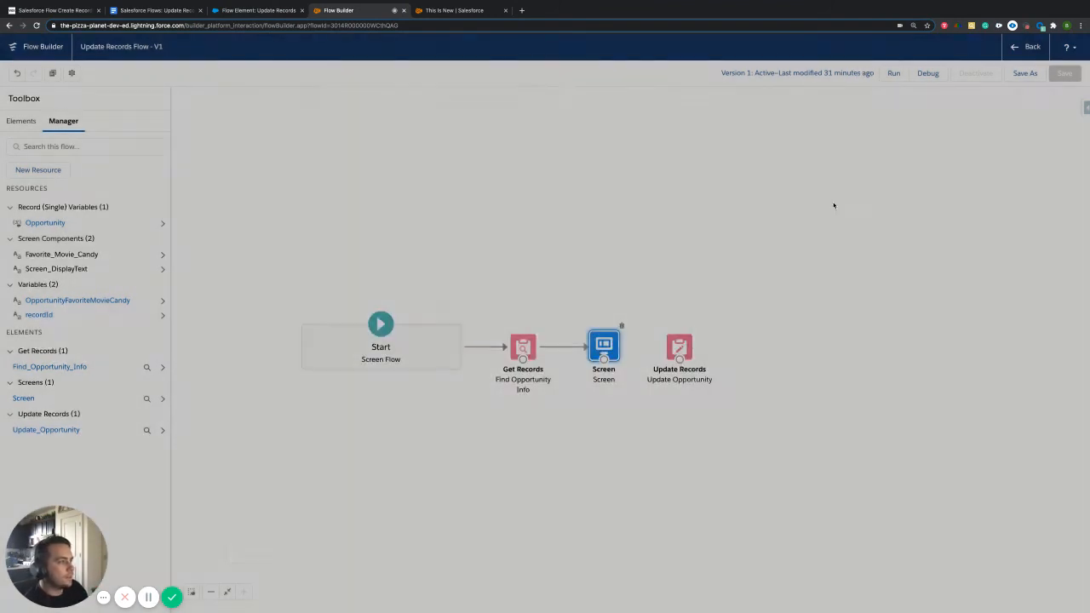
# Connect the Screen element to Update Opportunity and review the update element's configuration.
pyautogui.moveTo(604, 358); pyautogui.dragTo(681, 347)
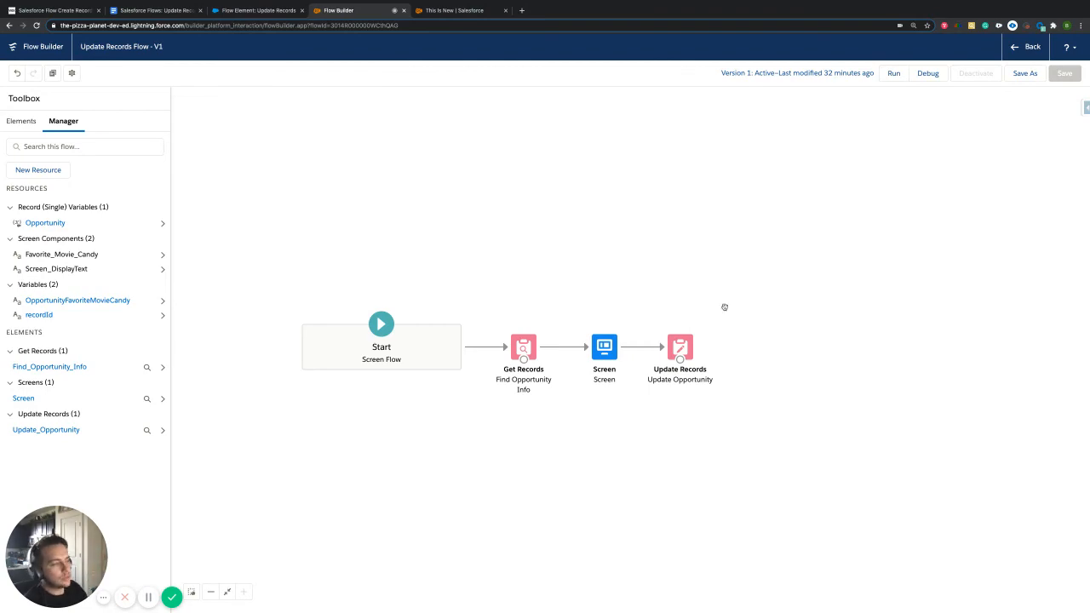
pyautogui.doubleClick(686, 353)
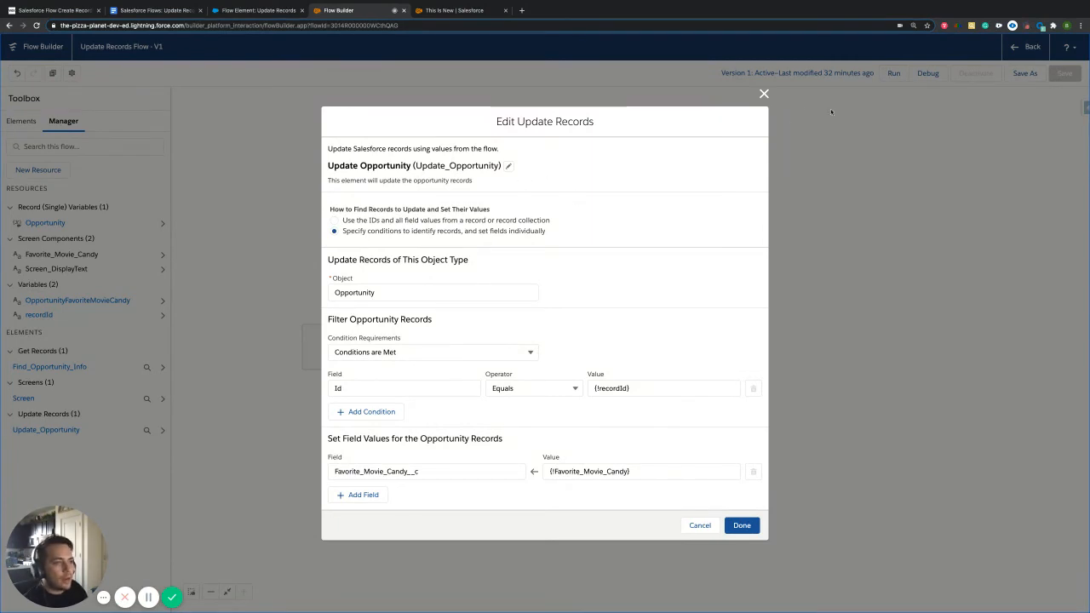
pyautogui.press('Escape')
# Look over the available flow elements, then examine Update Opportunity's option to specify conditions and set fields individually.
pyautogui.click(19, 121)
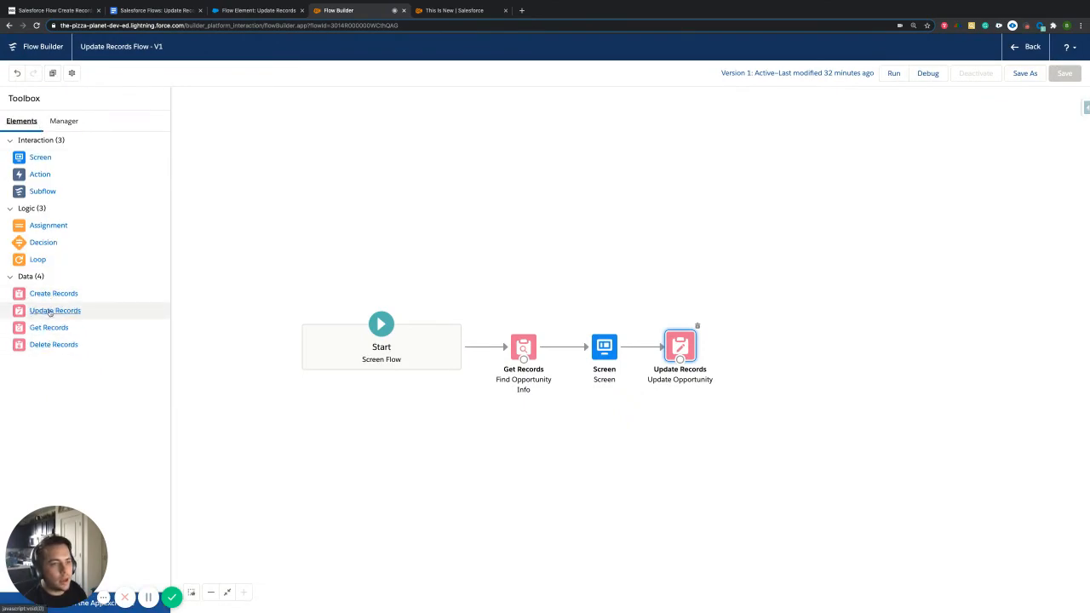
pyautogui.doubleClick(678, 347)
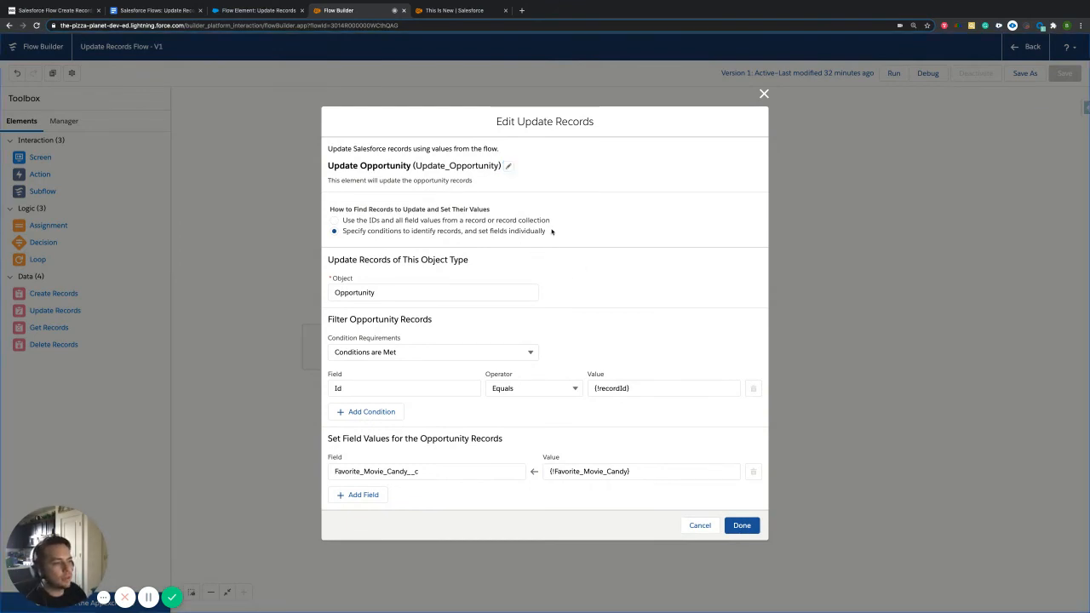
pyautogui.moveTo(554, 230); pyautogui.dragTo(346, 232)
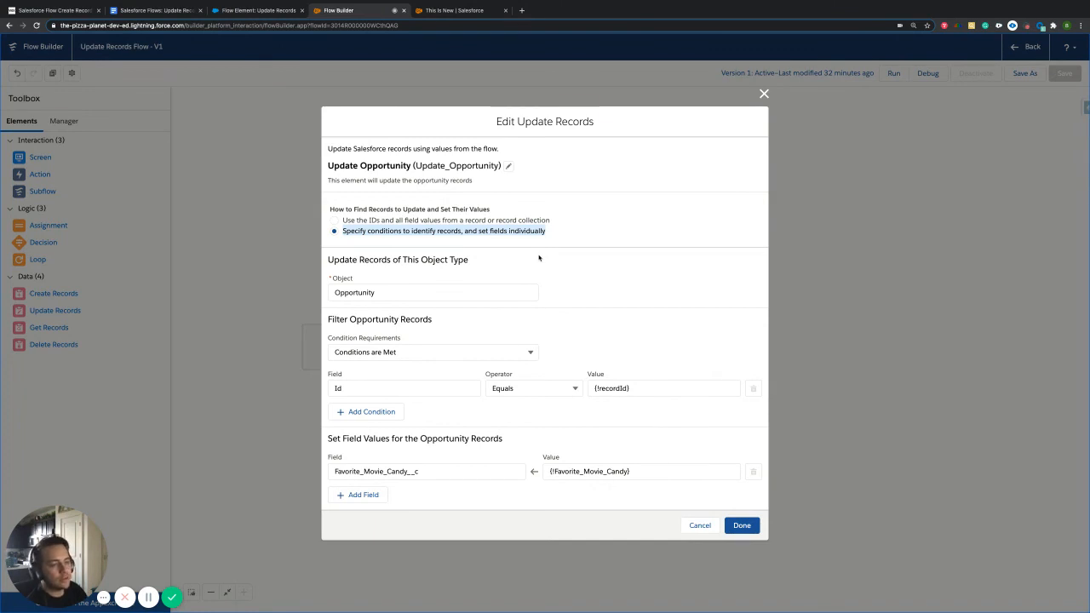
pyautogui.click(539, 258)
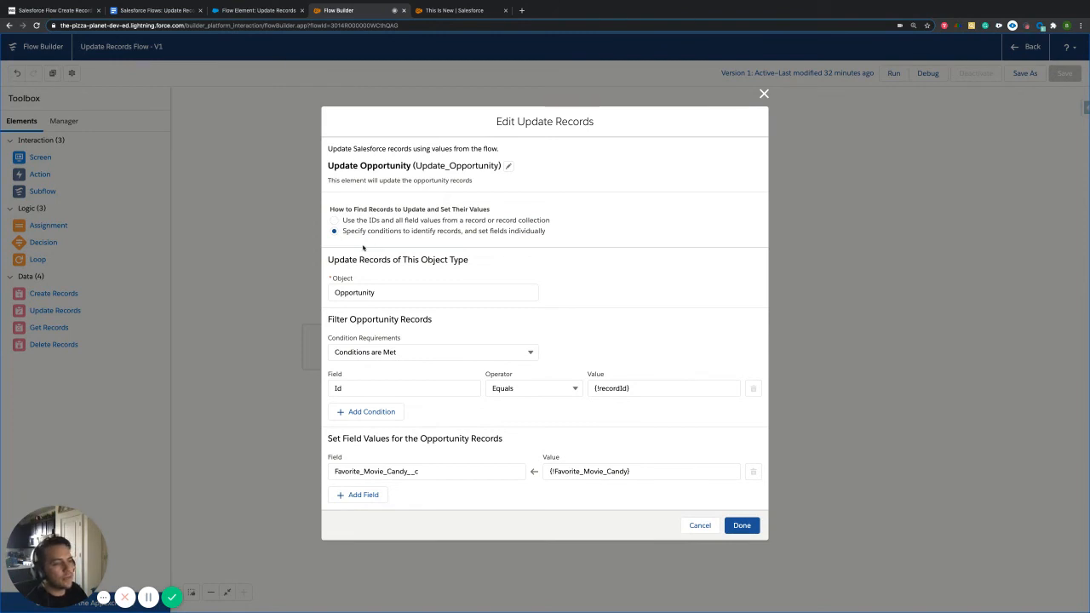
pyautogui.moveTo(343, 235); pyautogui.dragTo(393, 237)
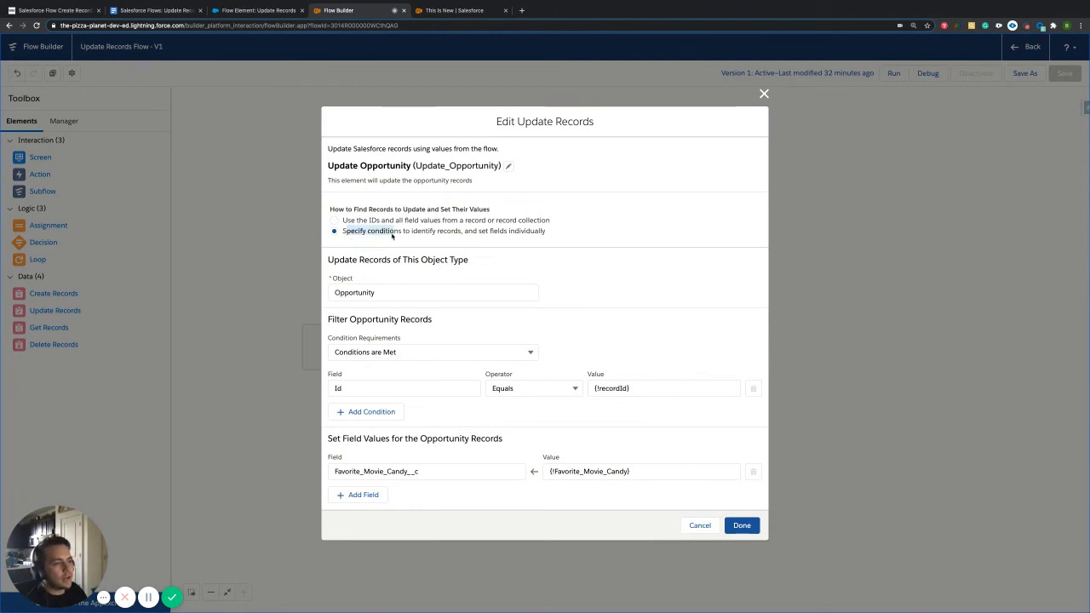
pyautogui.click(449, 245)
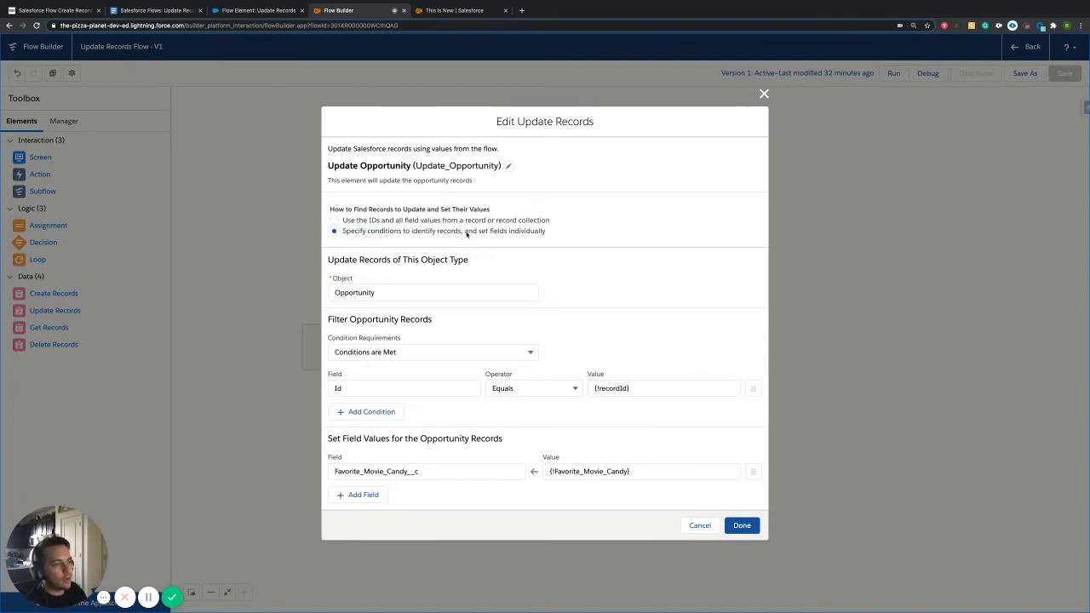
pyautogui.moveTo(490, 234); pyautogui.dragTo(547, 235)
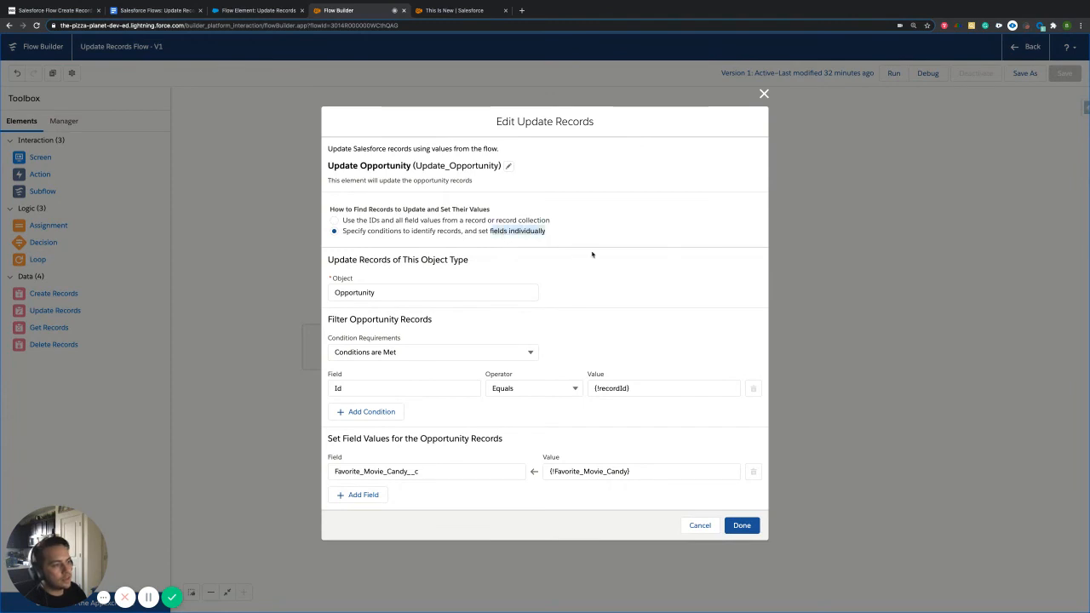
pyautogui.click(592, 254)
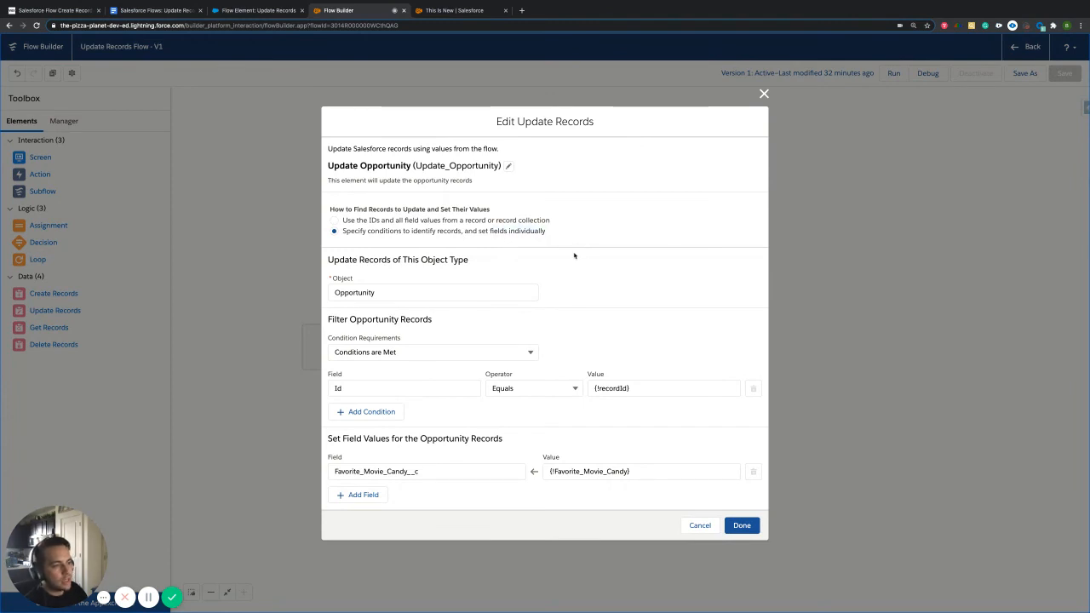
# Try Update Opportunity with IDs and all field values from a record, return to specified conditions, and close without saving.
pyautogui.click(334, 220)
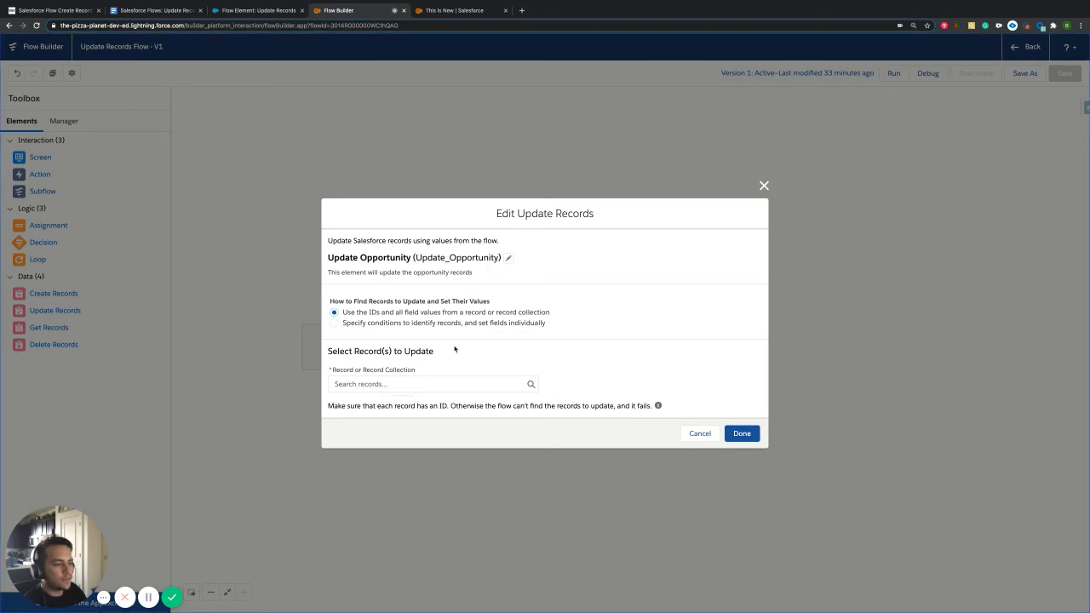
pyautogui.click(338, 324)
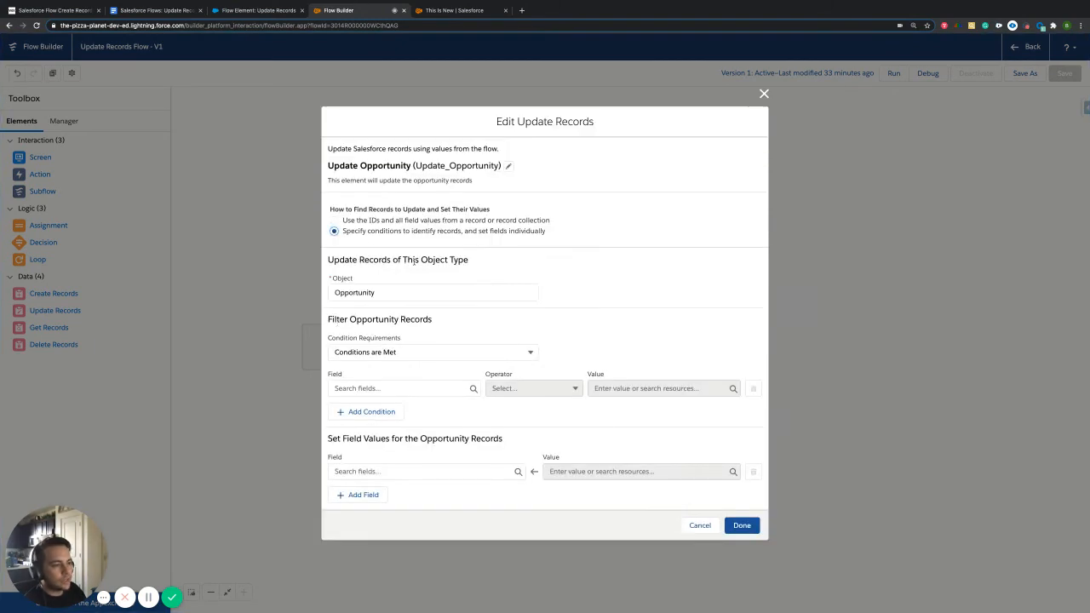
pyautogui.moveTo(354, 231); pyautogui.dragTo(391, 231)
pyautogui.click(547, 257)
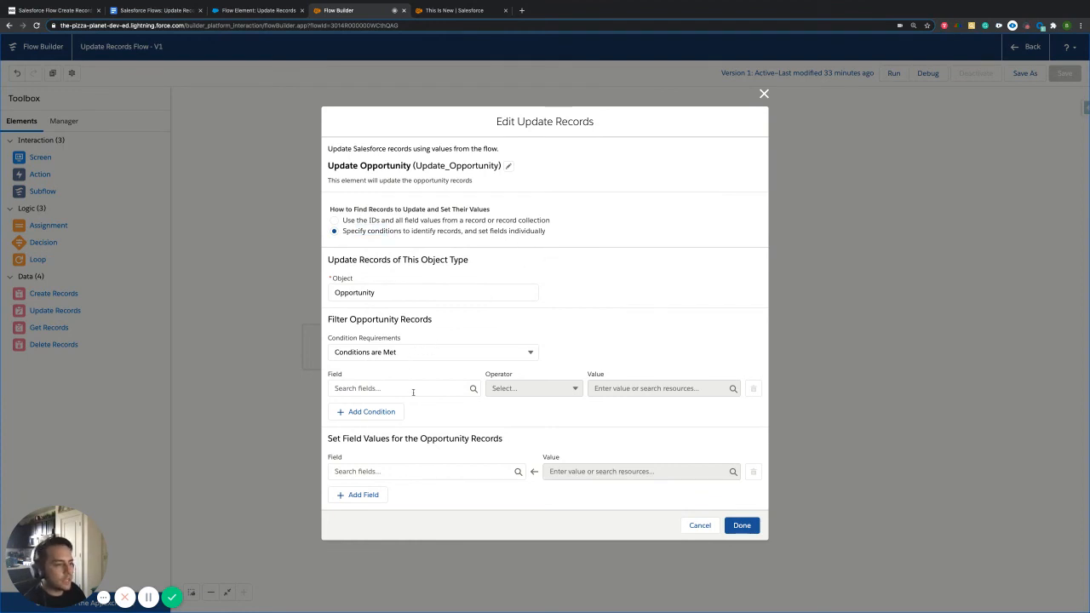
pyautogui.click(764, 95)
# Open Update Opportunity, try searching for account as the object, and set the object back to Opportunity.
pyautogui.doubleClick(679, 351)
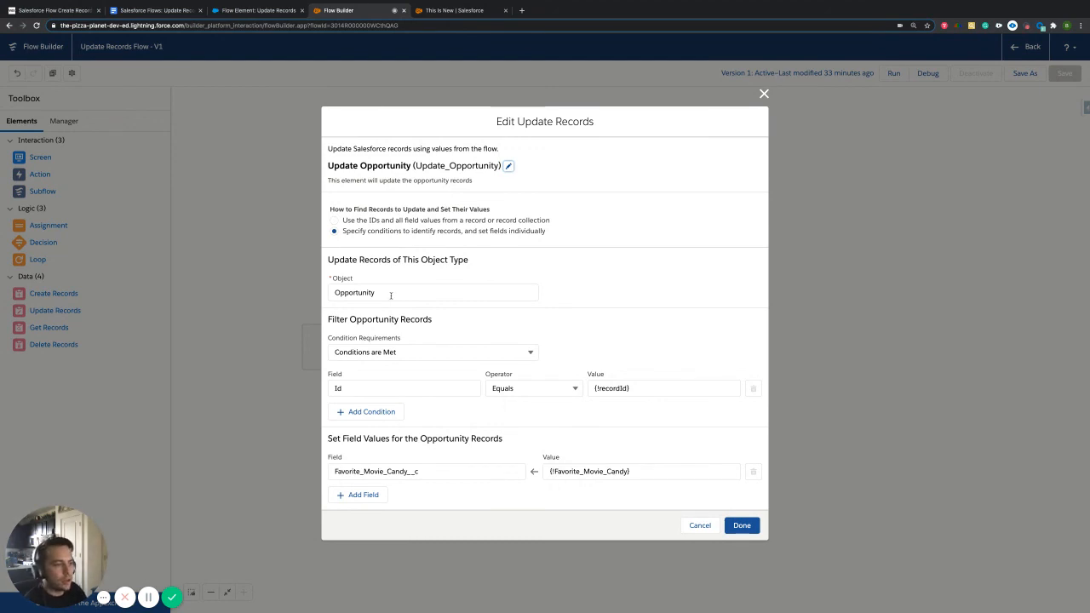
pyautogui.moveTo(391, 295); pyautogui.dragTo(324, 295)
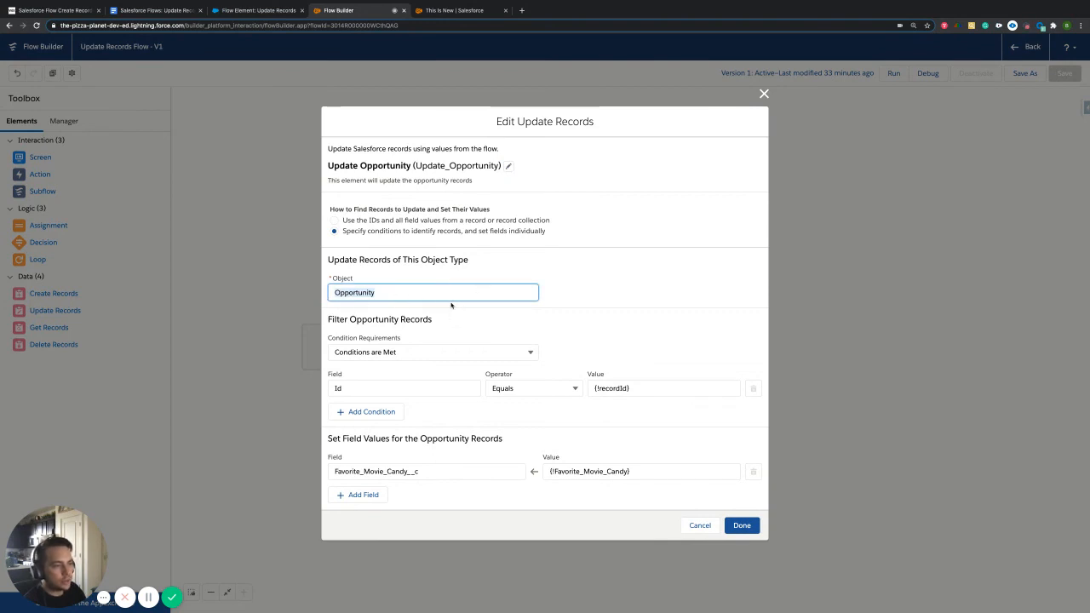
pyautogui.click(403, 296)
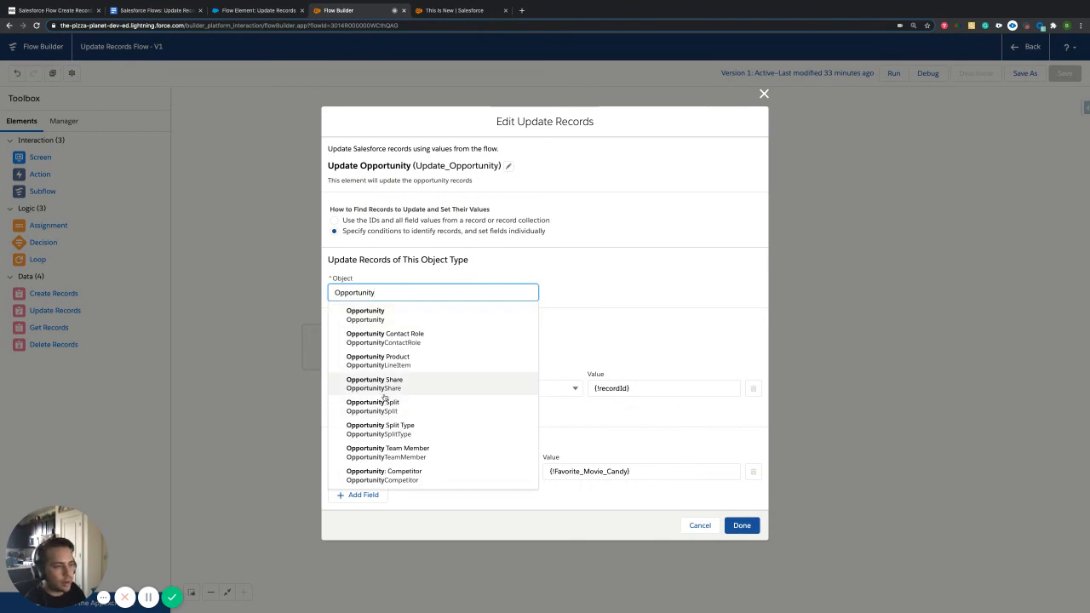
pyautogui.doubleClick(345, 295)
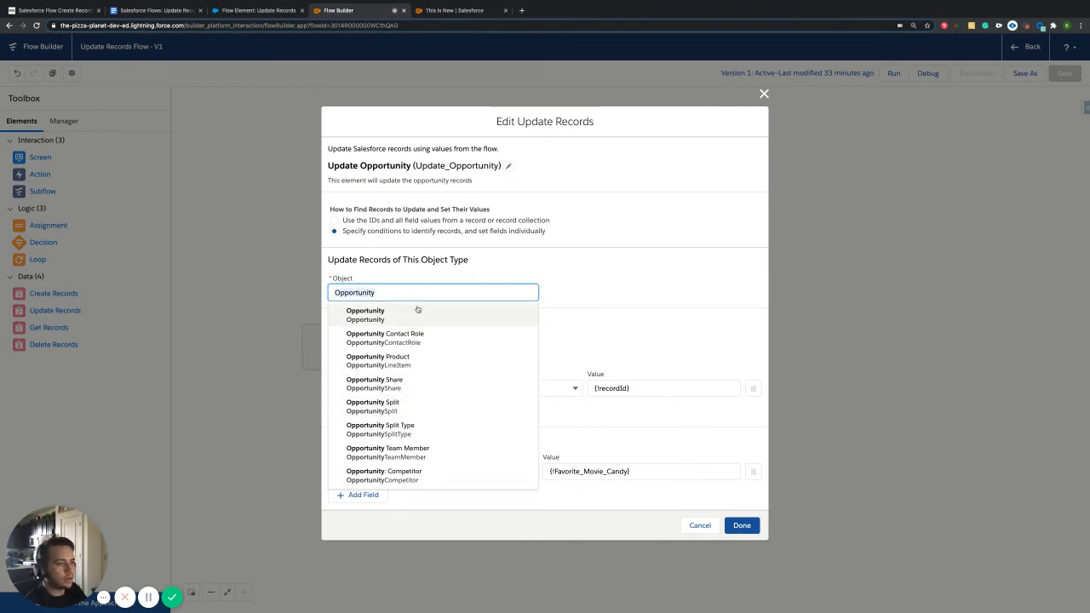
pyautogui.write('account')
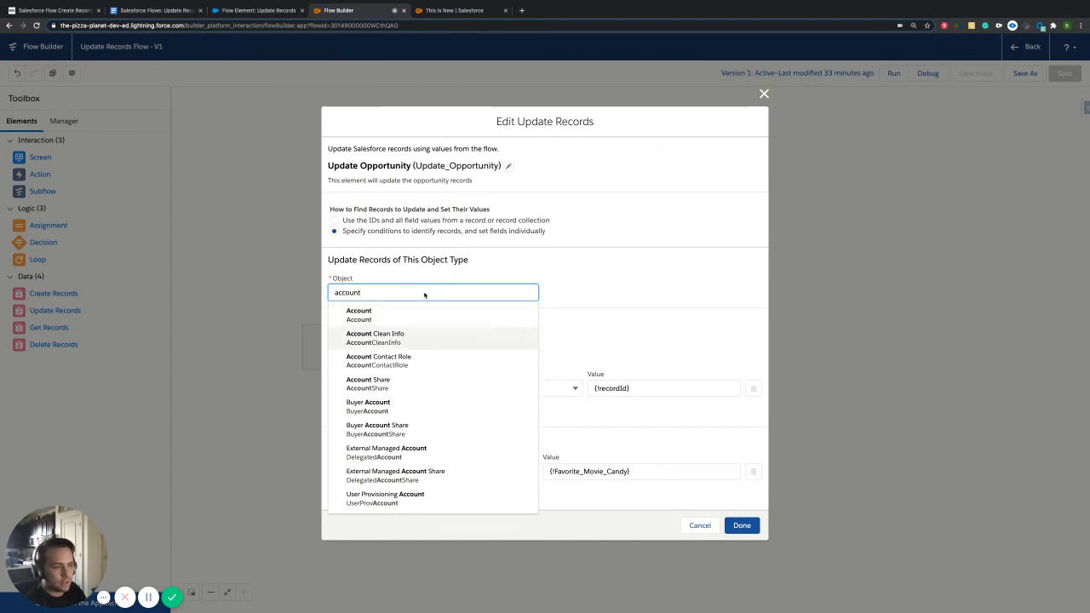
pyautogui.doubleClick(357, 291)
pyautogui.write('oppor')
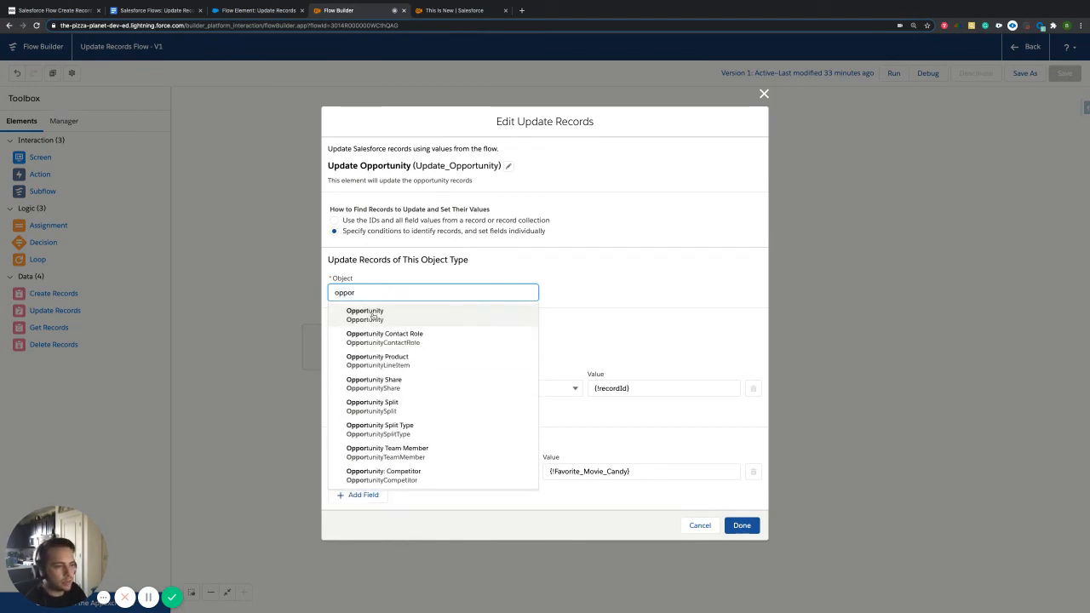
pyautogui.click(373, 315)
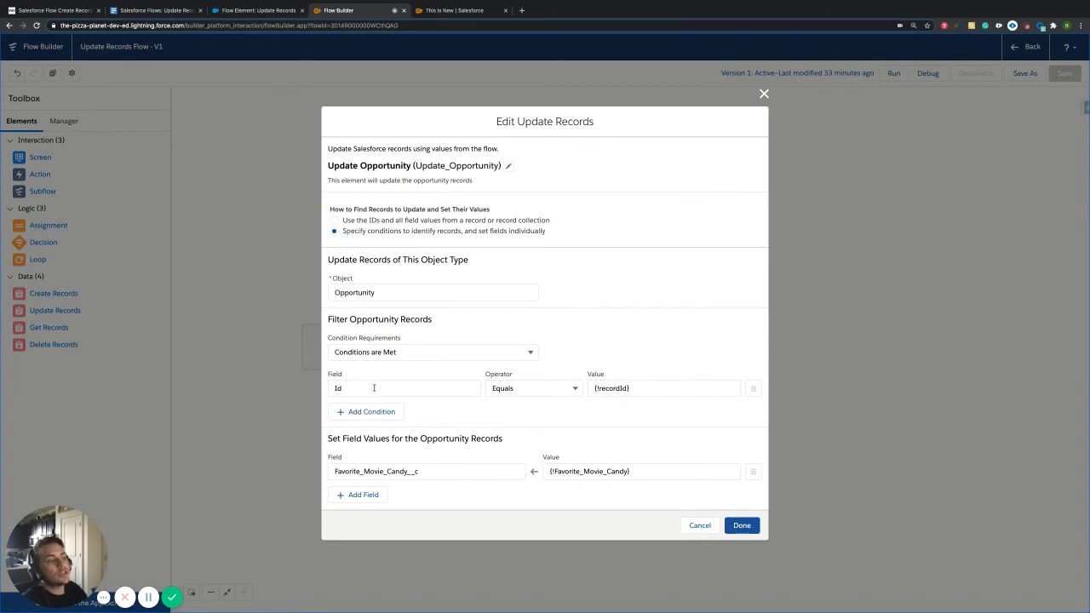
# Examine the Opportunity object and the filter condition matching Id to {!recordId} in Update Opportunity.
pyautogui.click(384, 291)
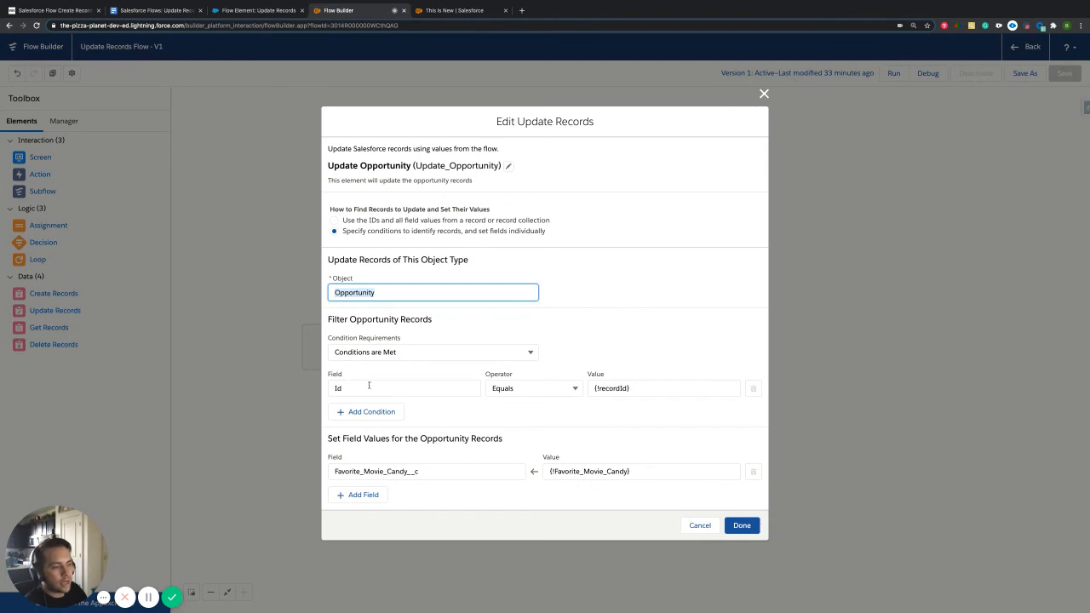
pyautogui.click(430, 406)
pyautogui.click(643, 388)
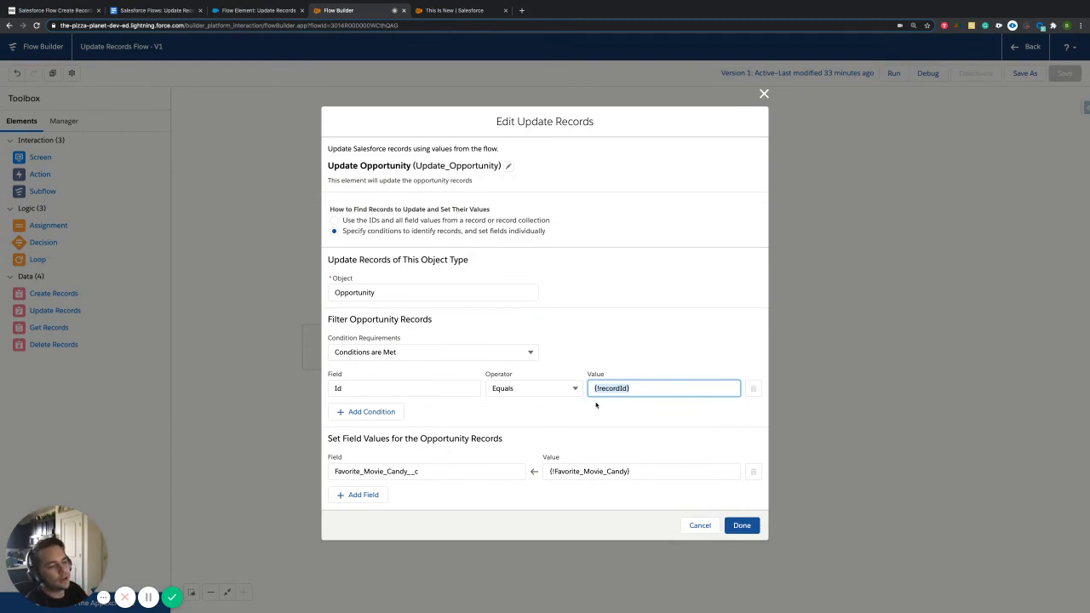
pyautogui.click(369, 388)
pyautogui.click(510, 413)
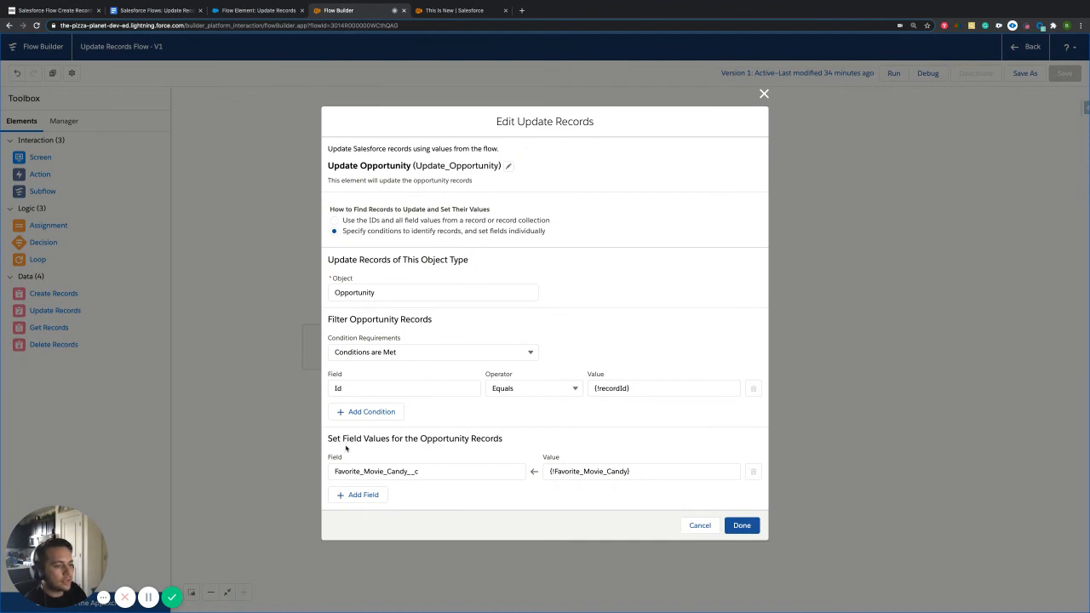
# Clear the field to update and try searching the Opportunity fields for stage and close.
pyautogui.click(400, 471)
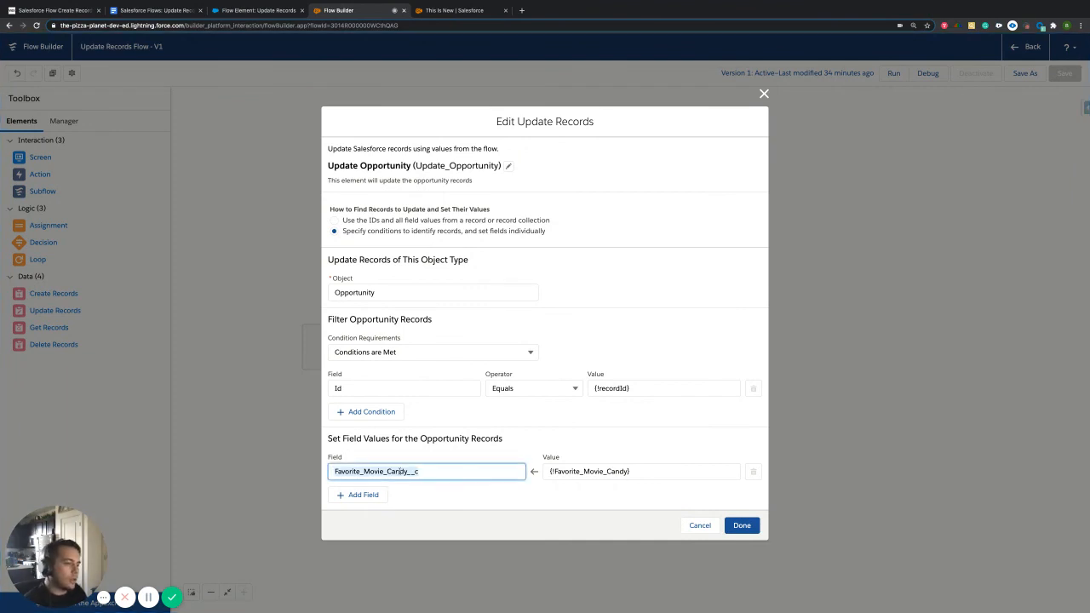
pyautogui.press('BackSpace')
pyautogui.write('sa')
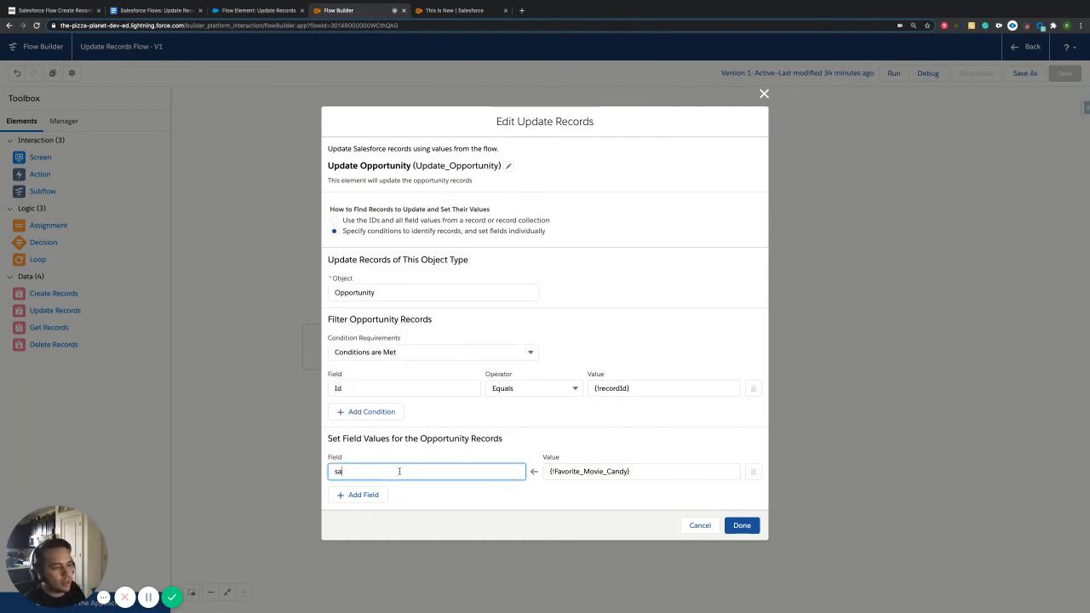
pyautogui.press('BackSpace')
pyautogui.press('BackSpace')
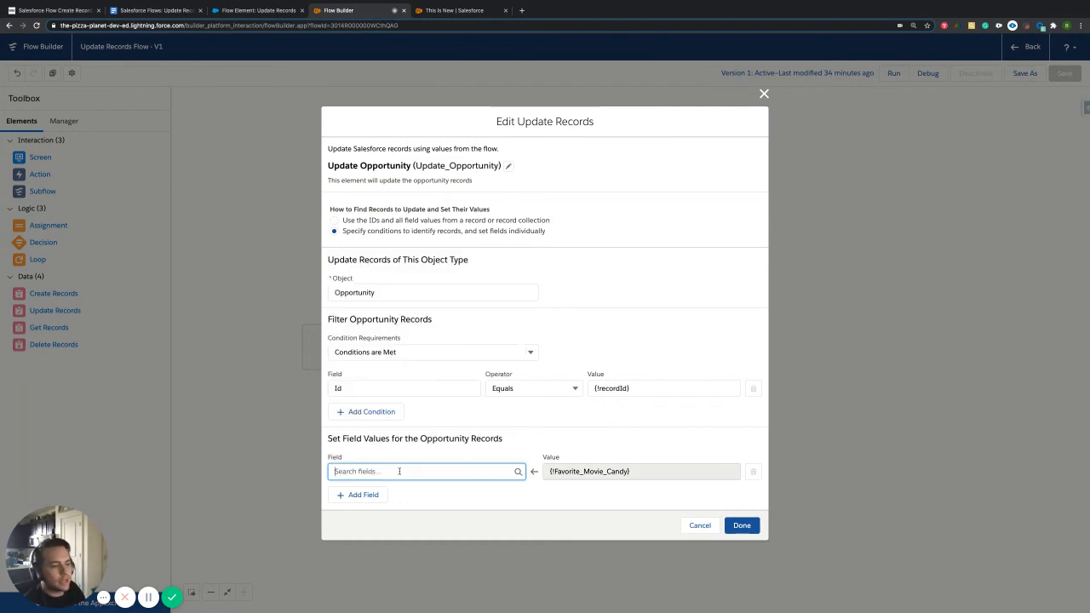
pyautogui.write('stage')
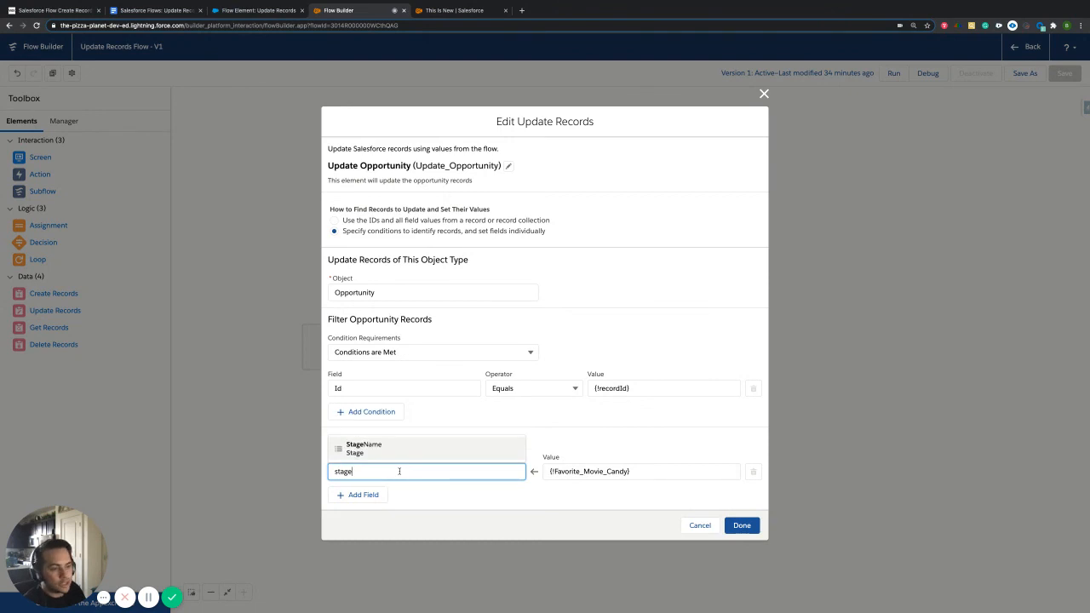
pyautogui.press('BackSpace')
pyautogui.press('BackSpace')
pyautogui.press('BackSpace')
pyautogui.press('BackSpace')
pyautogui.write('stag')
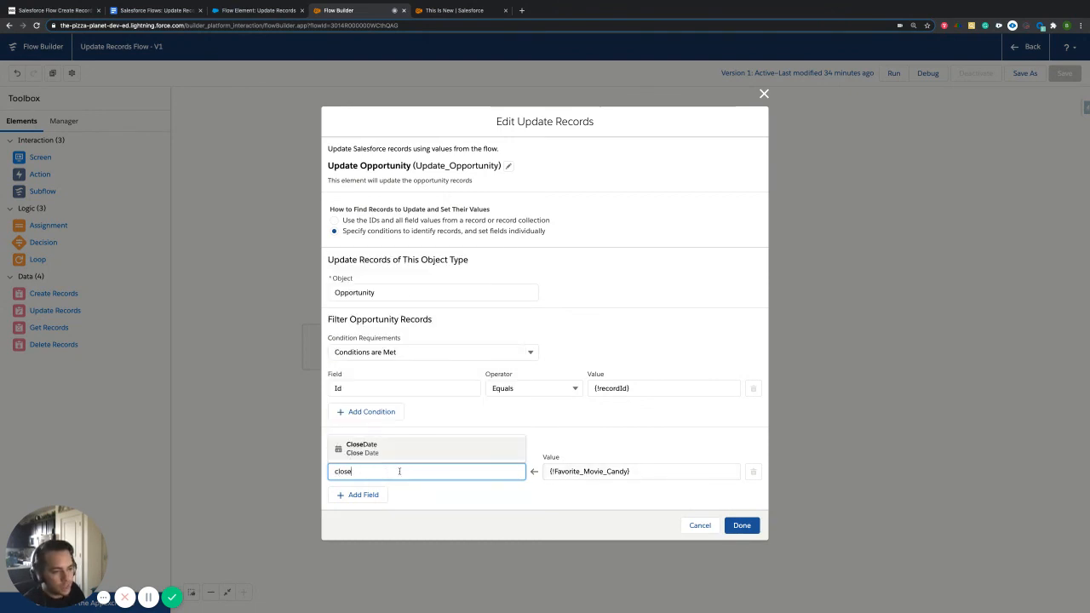
# Search for favori and set the field to update to Favorite_Movie_Candy__c.
pyautogui.press('BackSpace')
pyautogui.press('BackSpace')
pyautogui.press('BackSpace')
pyautogui.press('BackSpace')
pyautogui.write('favori')
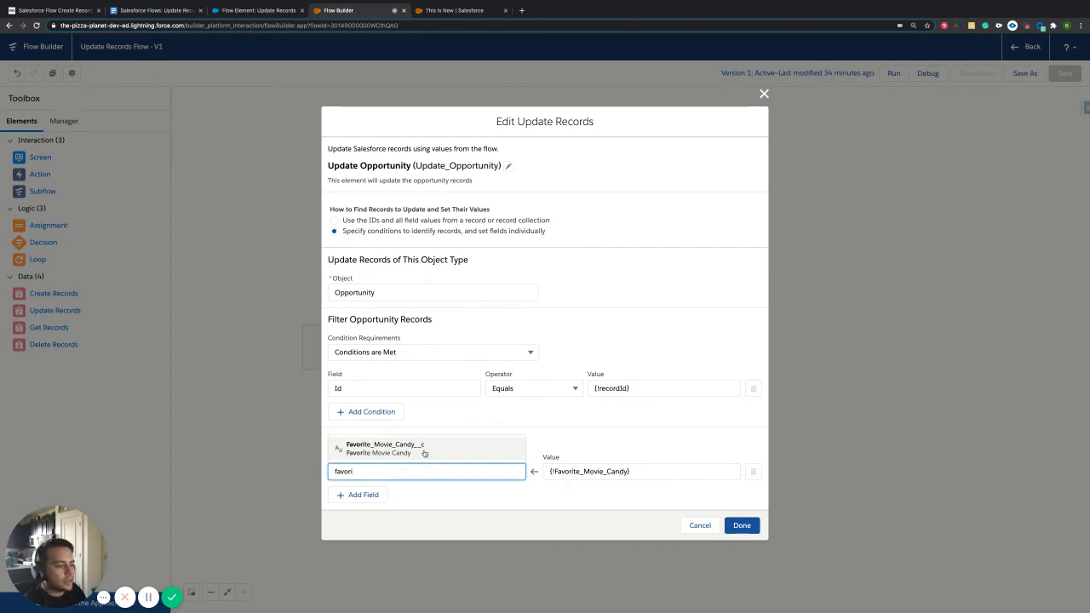
pyautogui.click(420, 453)
# Replace the value assigned to Favorite_Movie_Candy__c with the fixed text Milk Duds.
pyautogui.click(549, 471)
pyautogui.moveTo(551, 472); pyautogui.dragTo(534, 476)
pyautogui.press('BackSpace')
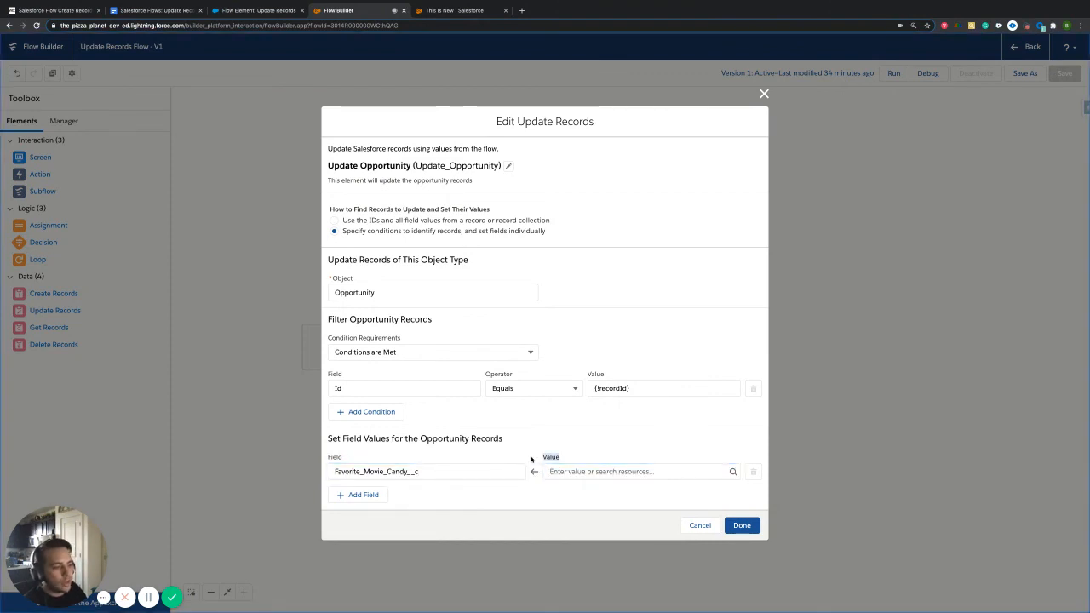
pyautogui.click(572, 471)
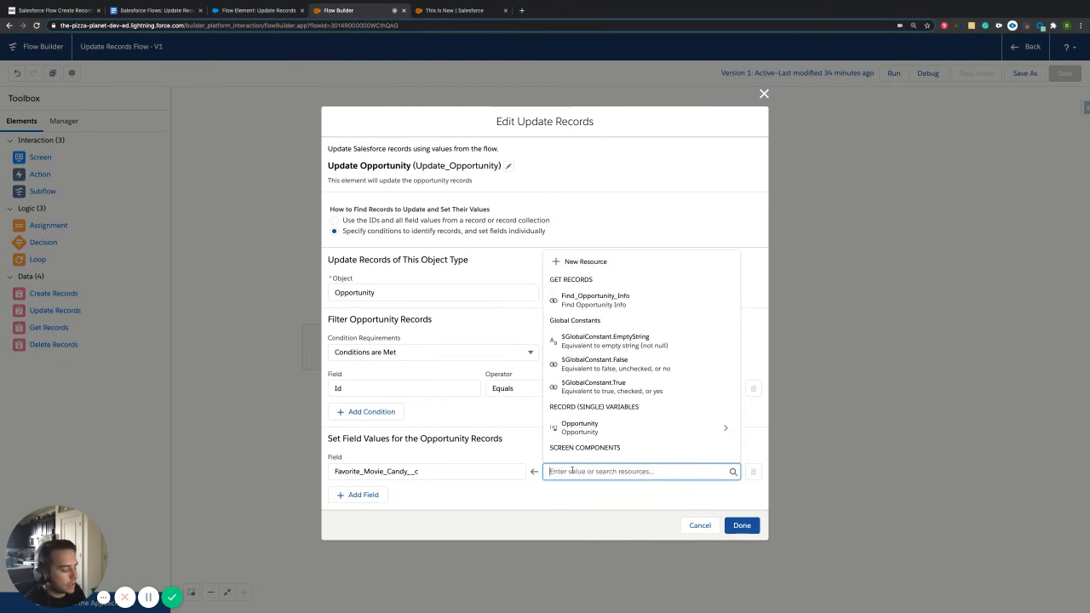
pyautogui.write('Milk Dudes')
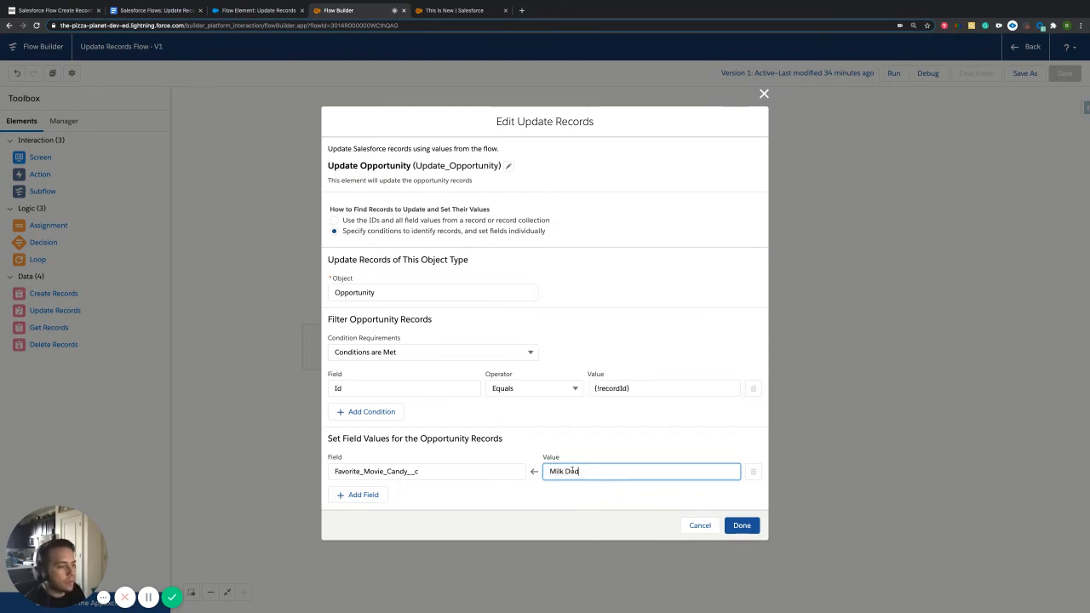
pyautogui.press('BackSpace')
pyautogui.press('BackSpace')
pyautogui.write('s')
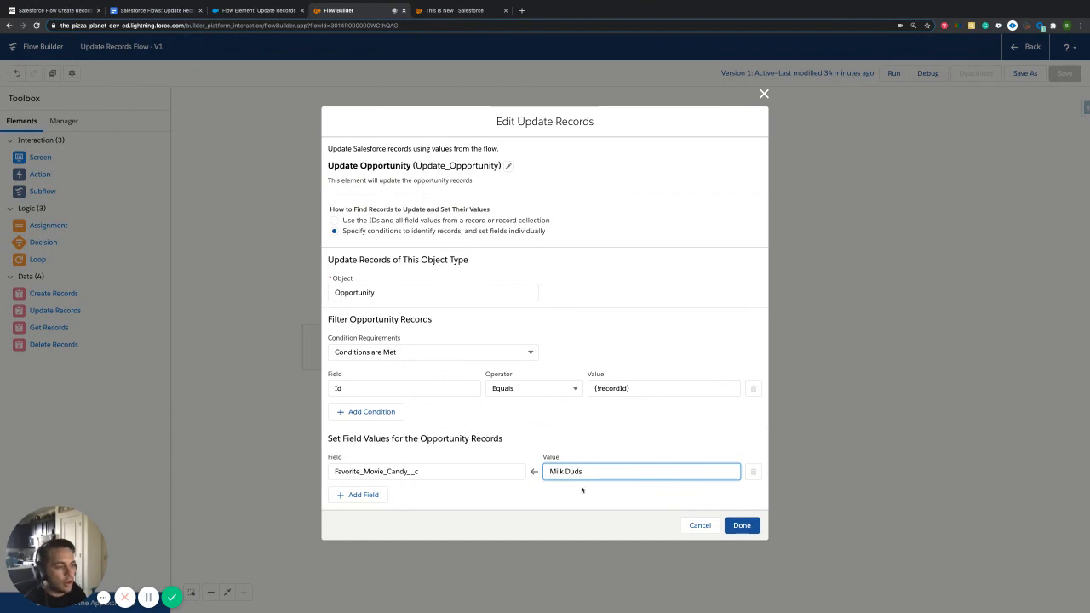
pyautogui.click(583, 491)
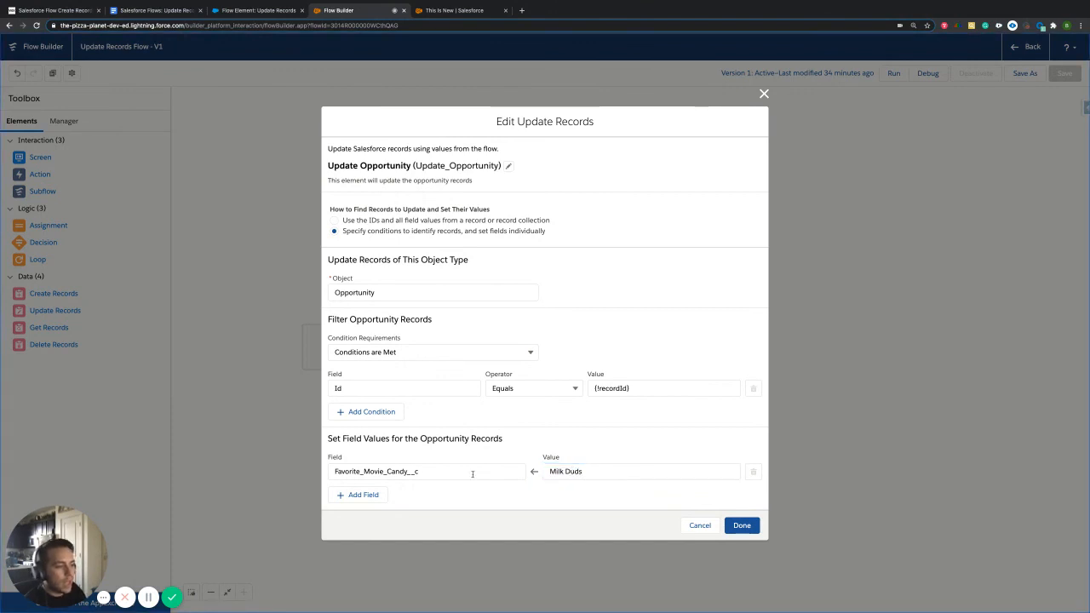
# Set the Favorite_Movie_Candy__c value to the Favorite_Movie_Candy screen component and accept the Update Opportunity settings.
pyautogui.click(594, 471)
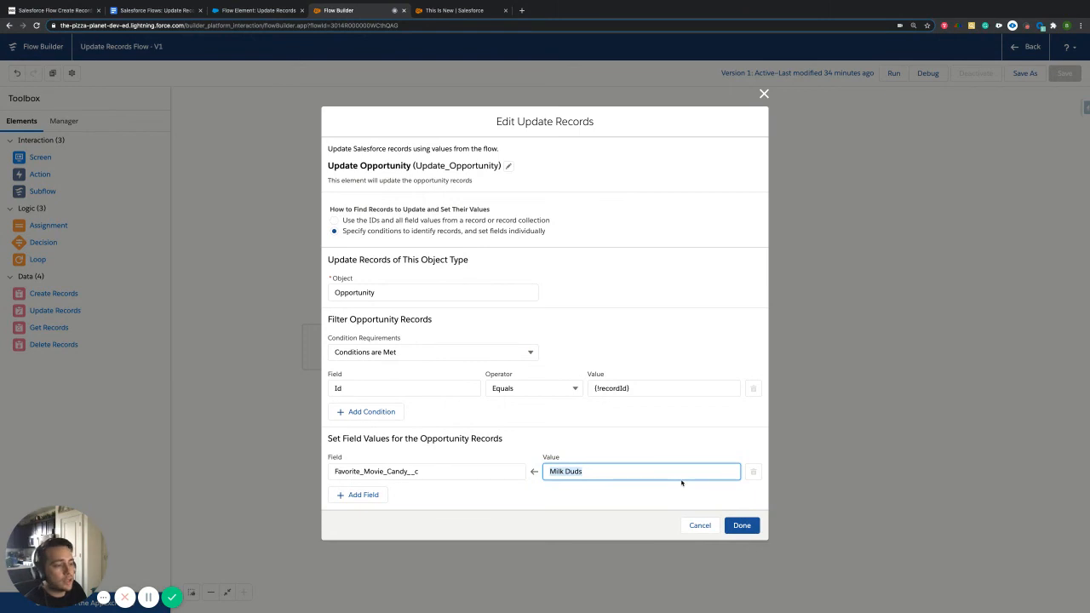
pyautogui.press('BackSpace')
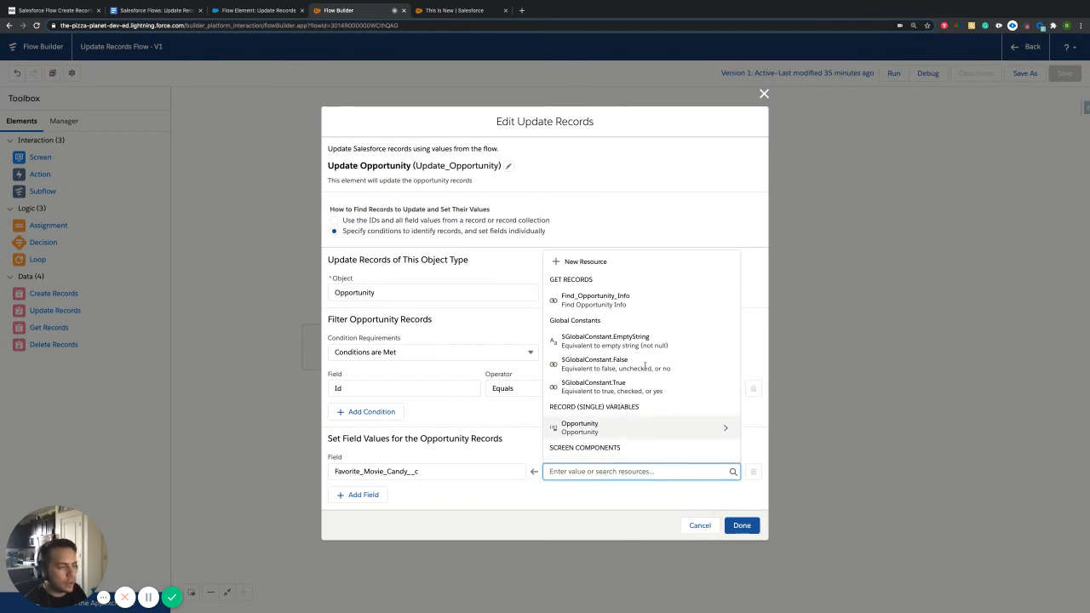
pyautogui.scroll(-1, 626, 387)
pyautogui.scroll(-1, 627, 388)
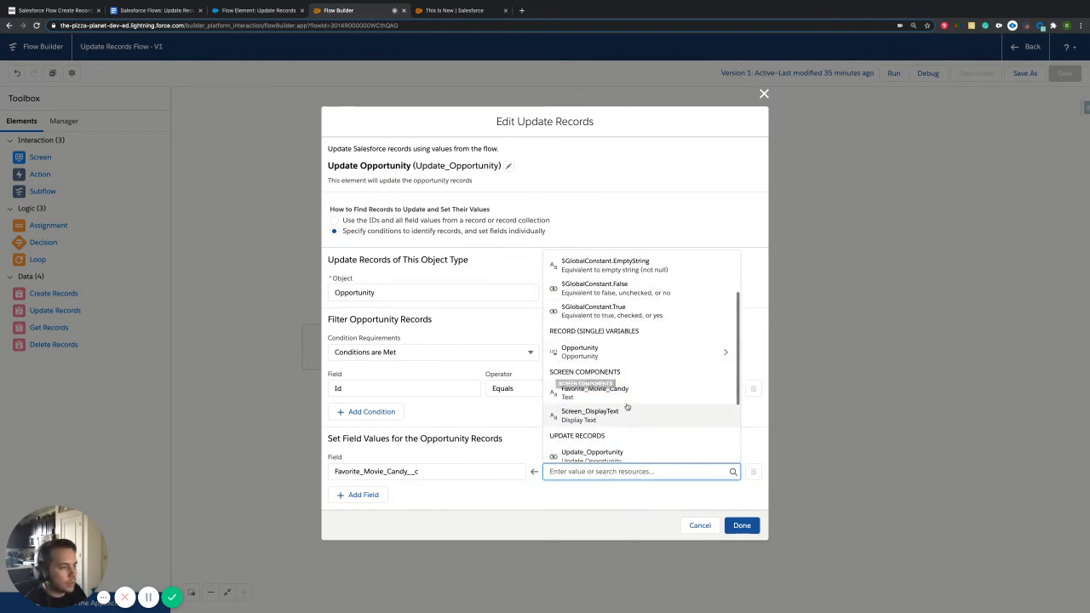
pyautogui.scroll(-2, 627, 409)
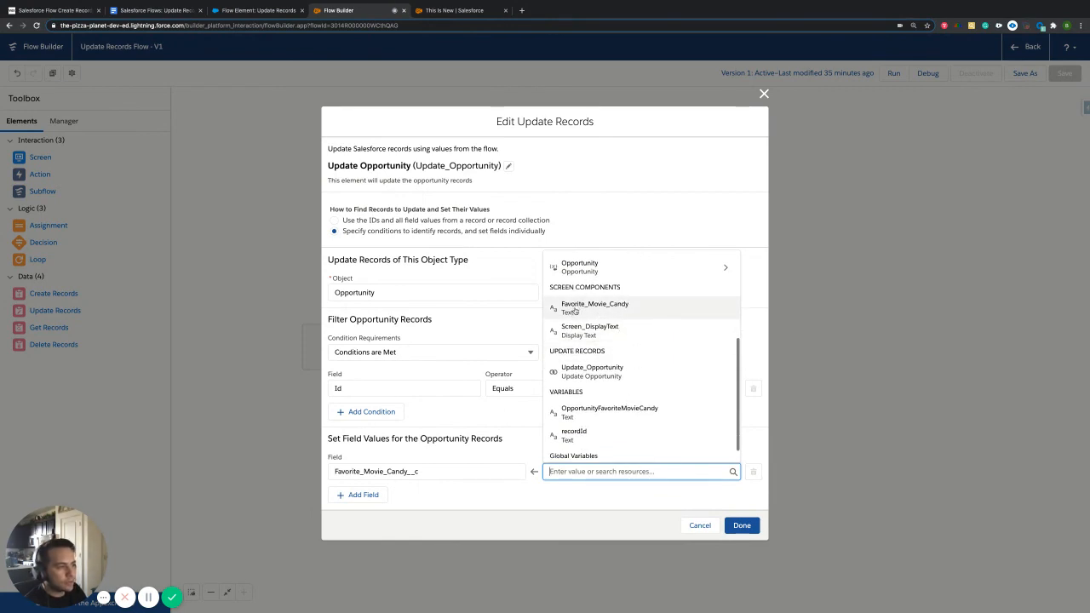
pyautogui.click(624, 311)
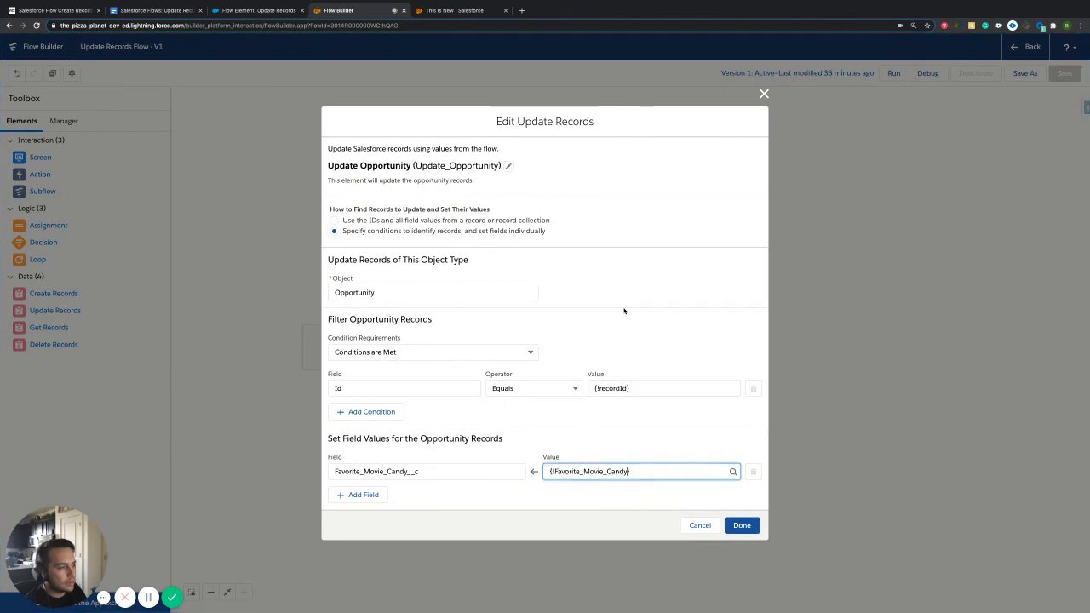
pyautogui.click(740, 526)
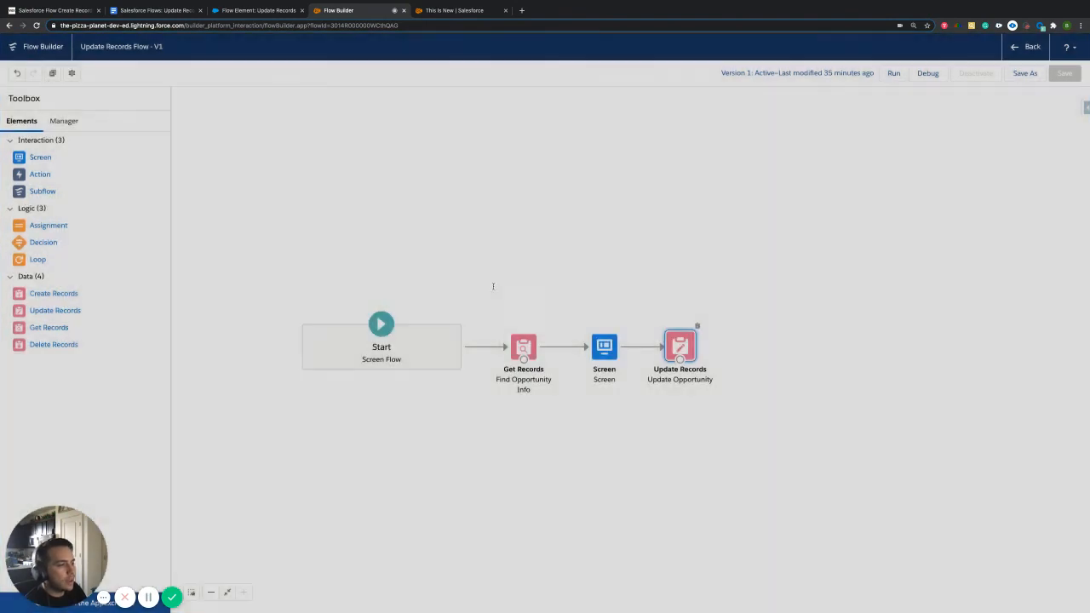
# Examine the API name of the Favorite Movie Candy text component in the Screen element, then close the screen editor.
pyautogui.click(605, 345)
pyautogui.doubleClick(605, 346)
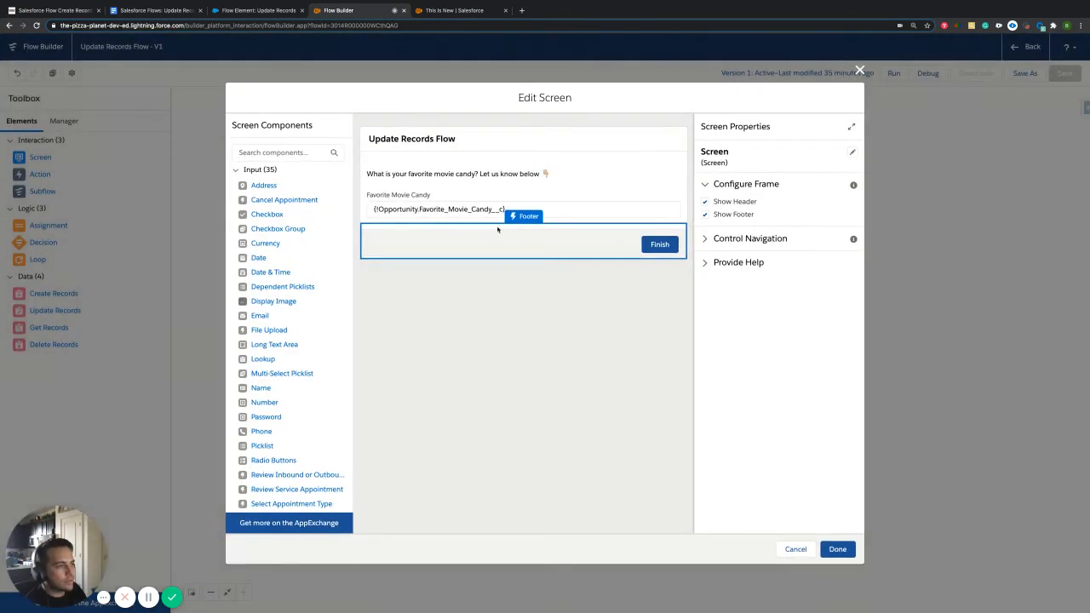
pyautogui.click(428, 203)
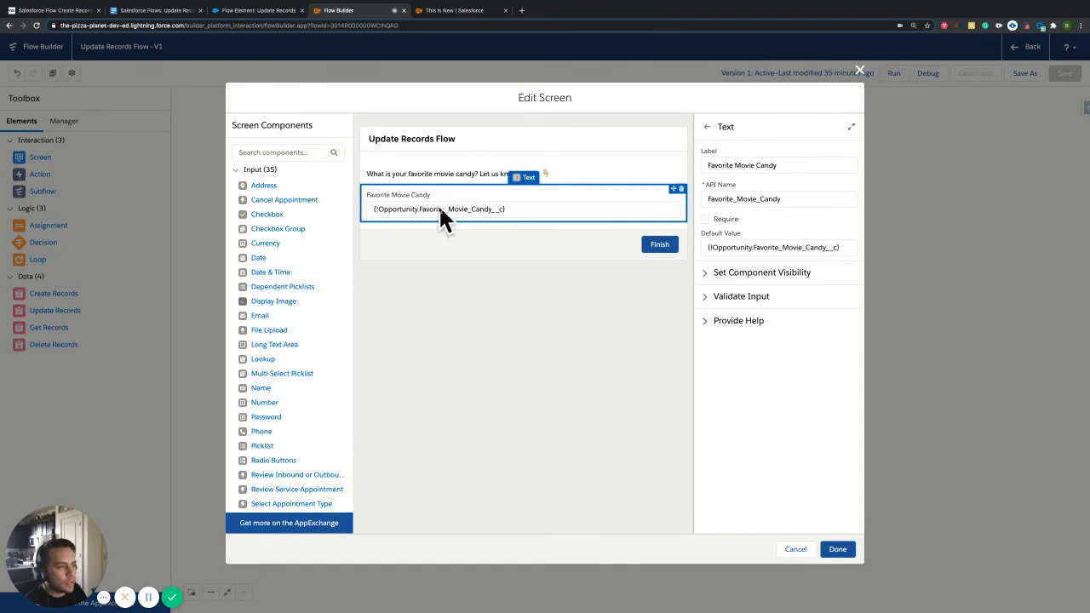
pyautogui.moveTo(783, 199); pyautogui.dragTo(689, 204)
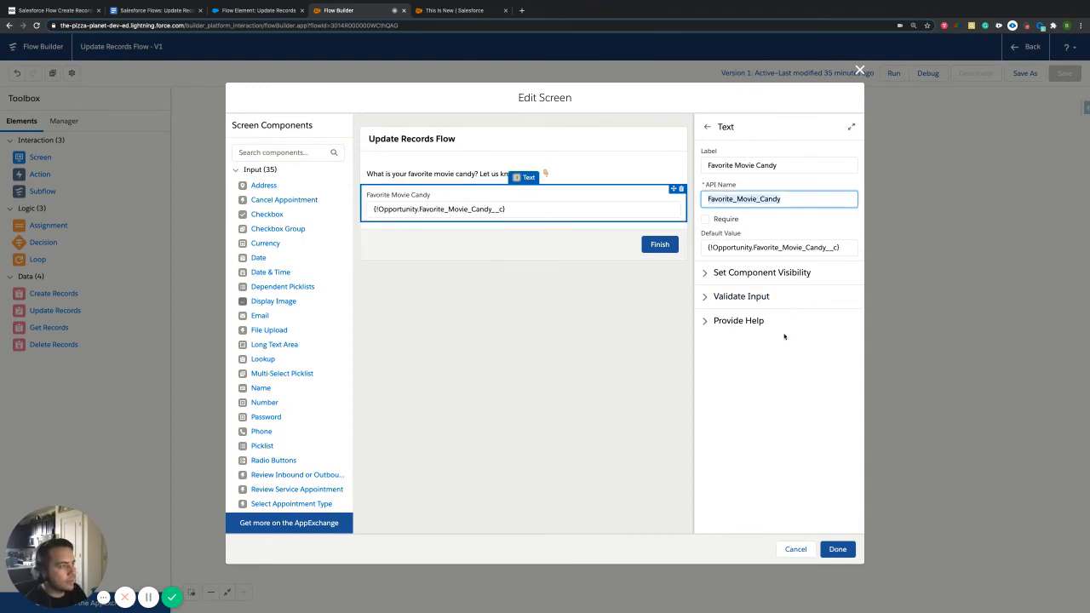
pyautogui.click(860, 71)
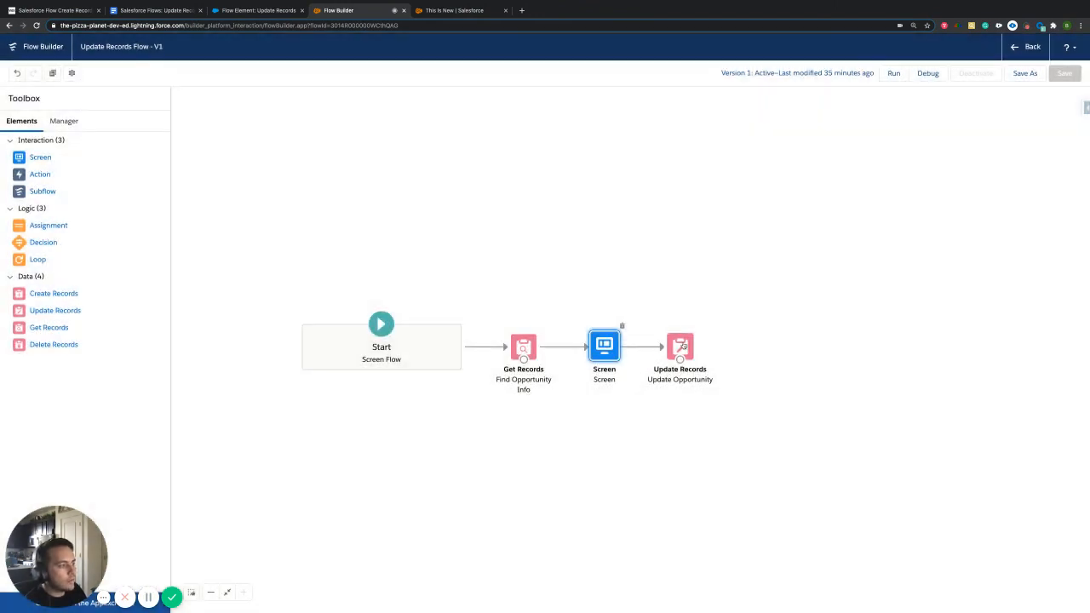
# Reopen Update Opportunity, clear the Favorite_Movie_Candy__c value, and reselect the Favorite_Movie_Candy screen component as its source.
pyautogui.click(679, 337)
pyautogui.doubleClick(679, 336)
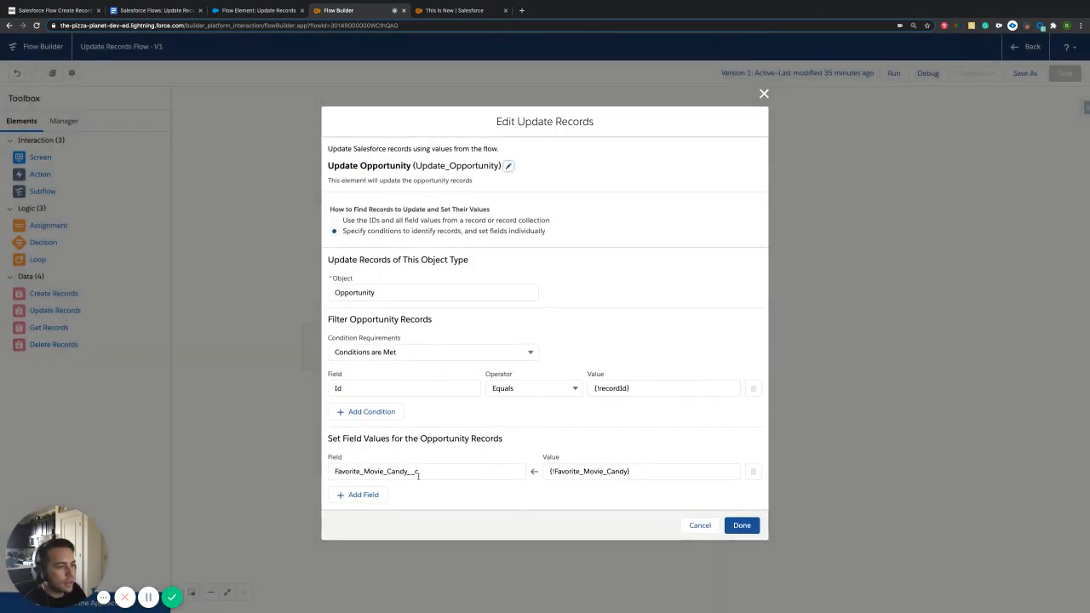
pyautogui.moveTo(641, 469); pyautogui.dragTo(508, 468)
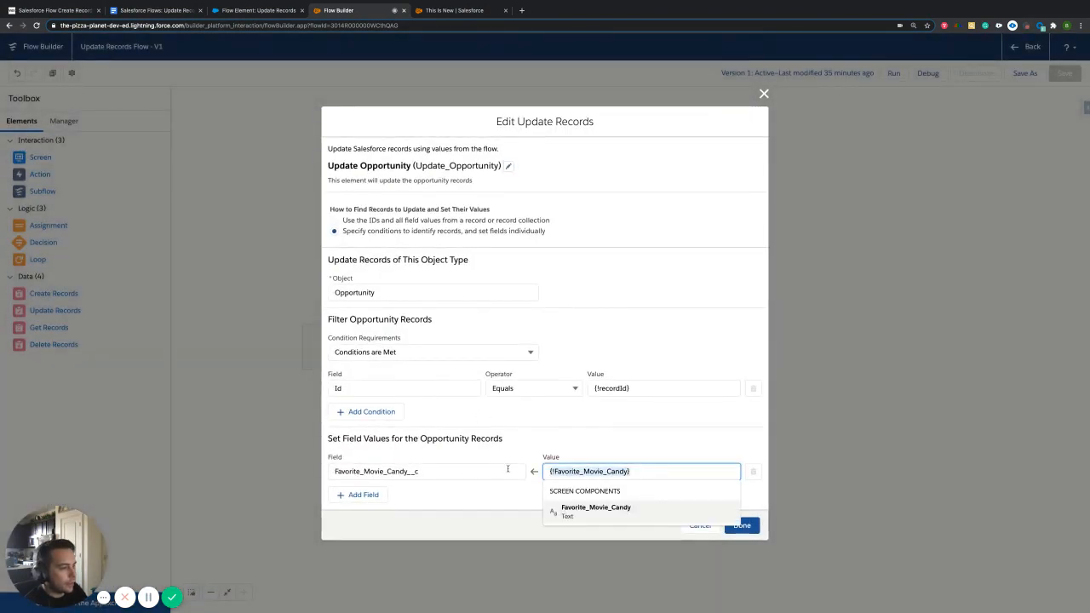
pyautogui.press('BackSpace')
pyautogui.scroll(-2, 618, 524)
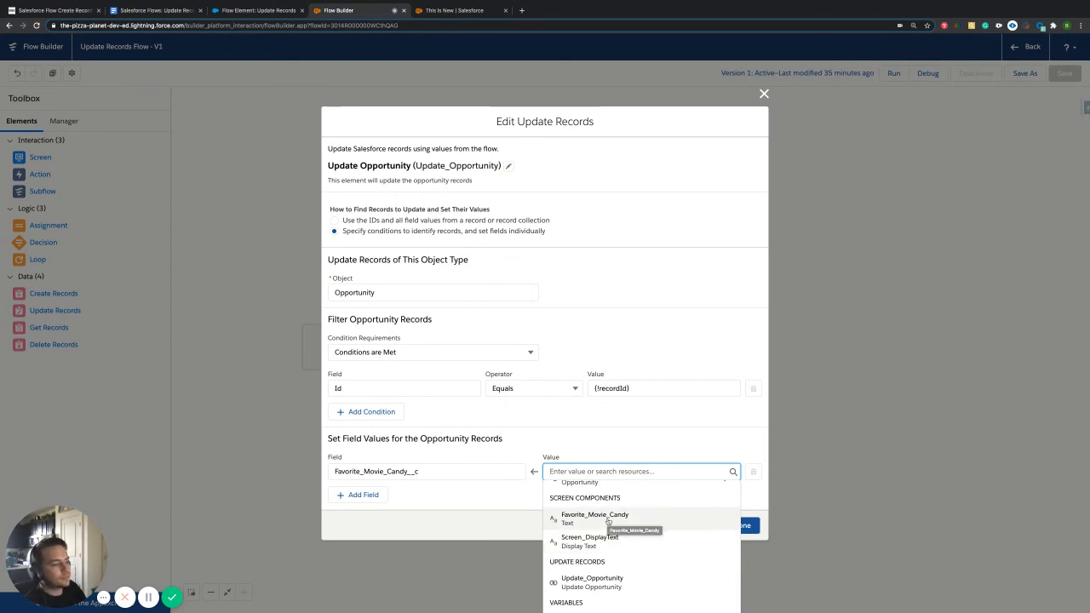
pyautogui.click(608, 521)
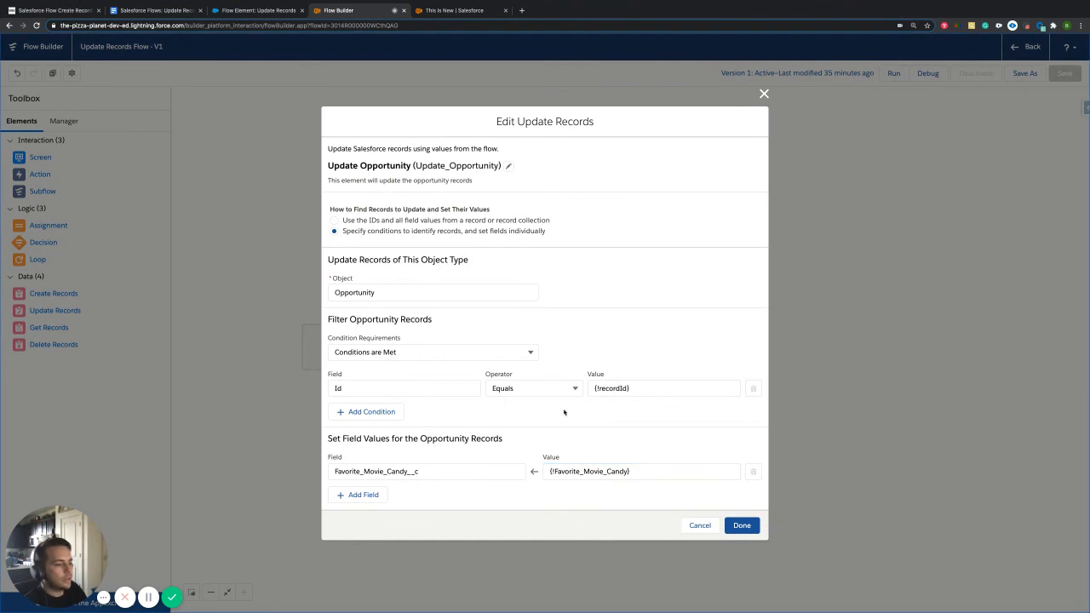
# Accept the Update Opportunity element's settings and return to the flow canvas.
pyautogui.click(740, 525)
pyautogui.click(855, 217)
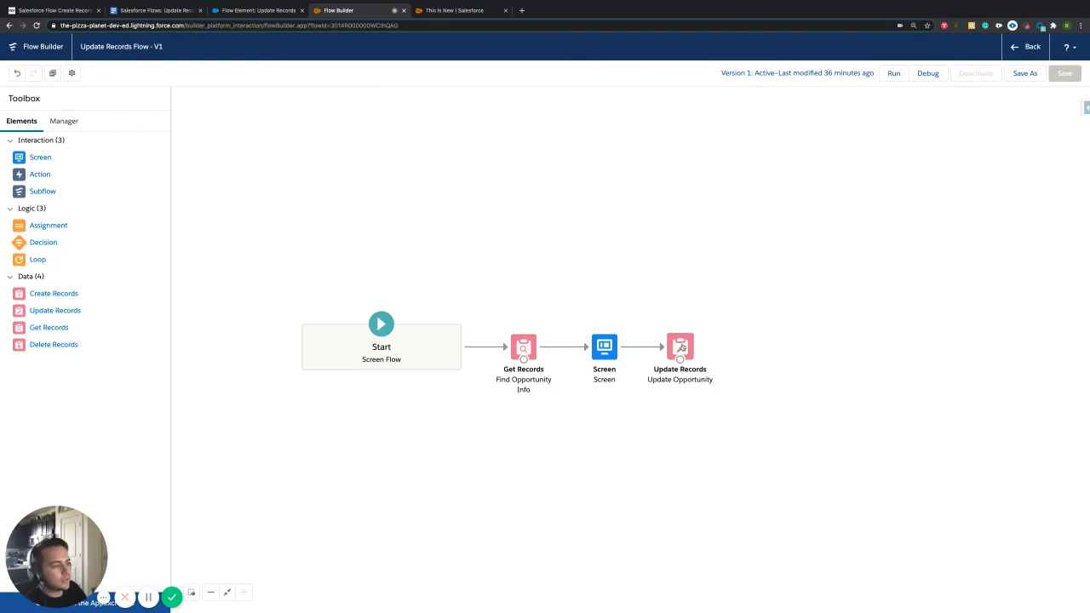
# Switch to the This Is New opportunity, reload it, and open the Update Movie Candy flow to check its prefilled candy before dismissing it.
pyautogui.click(456, 10)
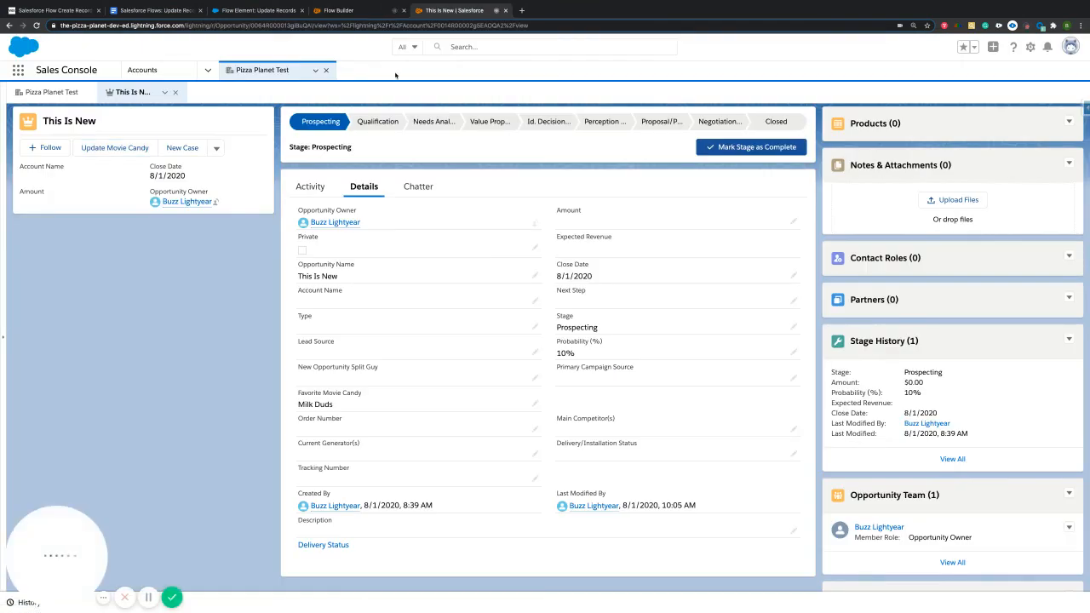
pyautogui.press('super+r')
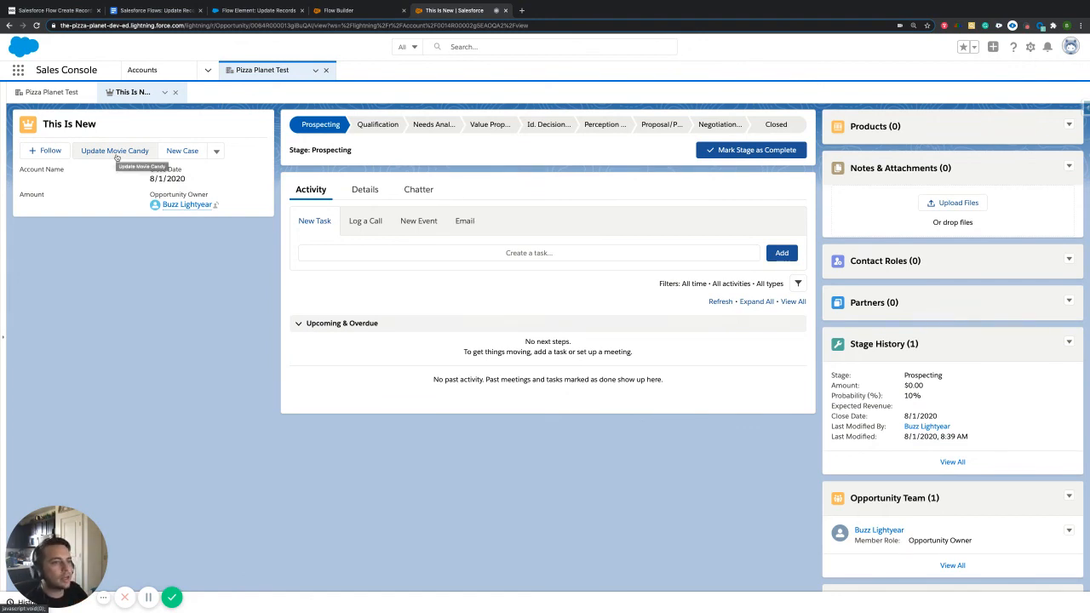
pyautogui.click(116, 157)
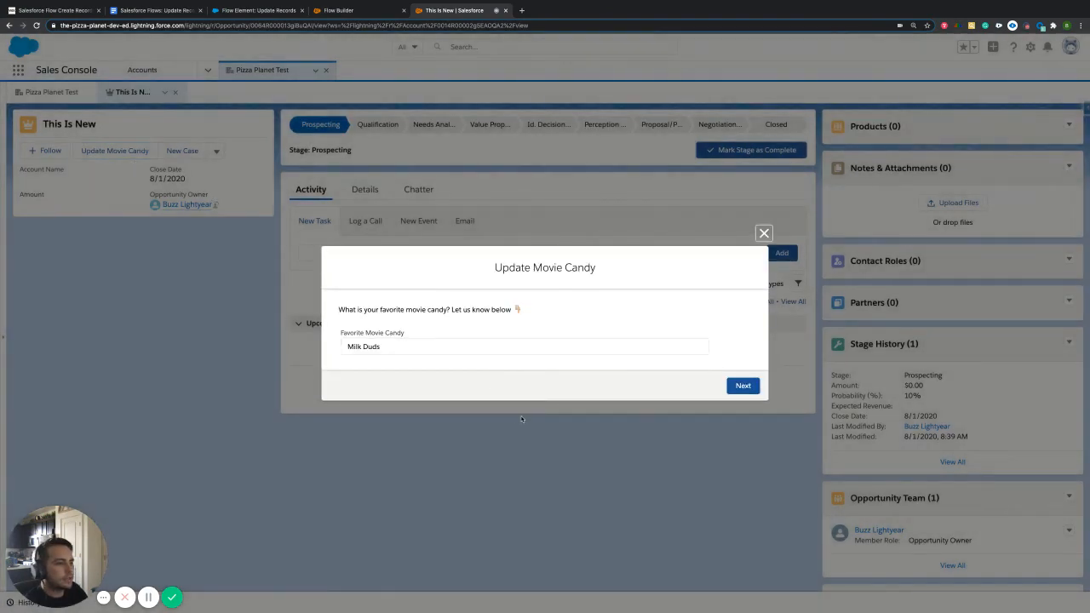
pyautogui.click(764, 234)
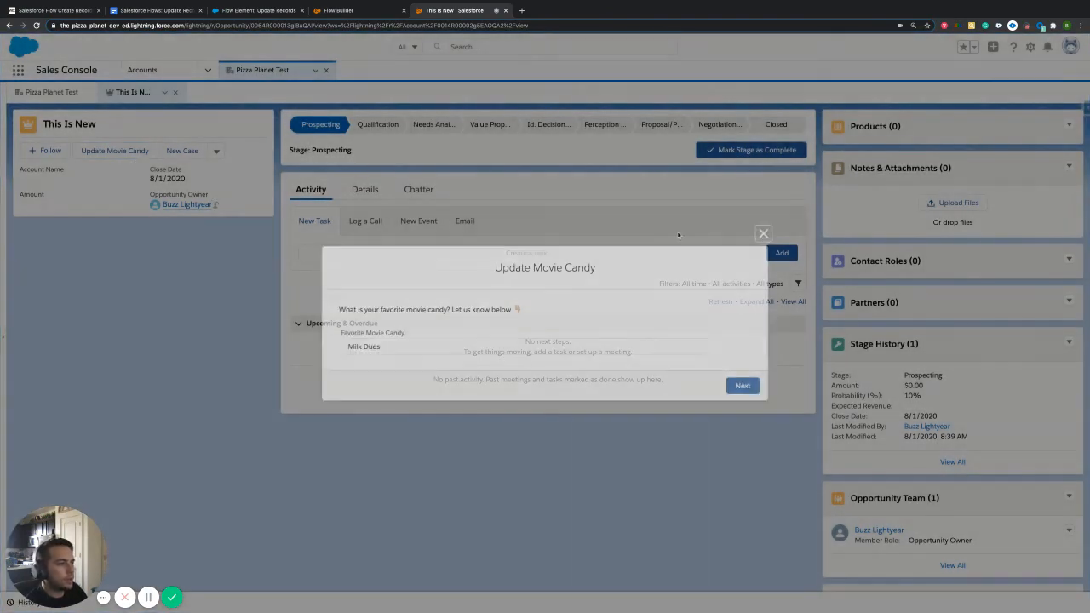
# Clear the Favorite Movie Candy field in the This Is New opportunity's details and save the record.
pyautogui.click(367, 189)
pyautogui.scroll(-1, 441, 354)
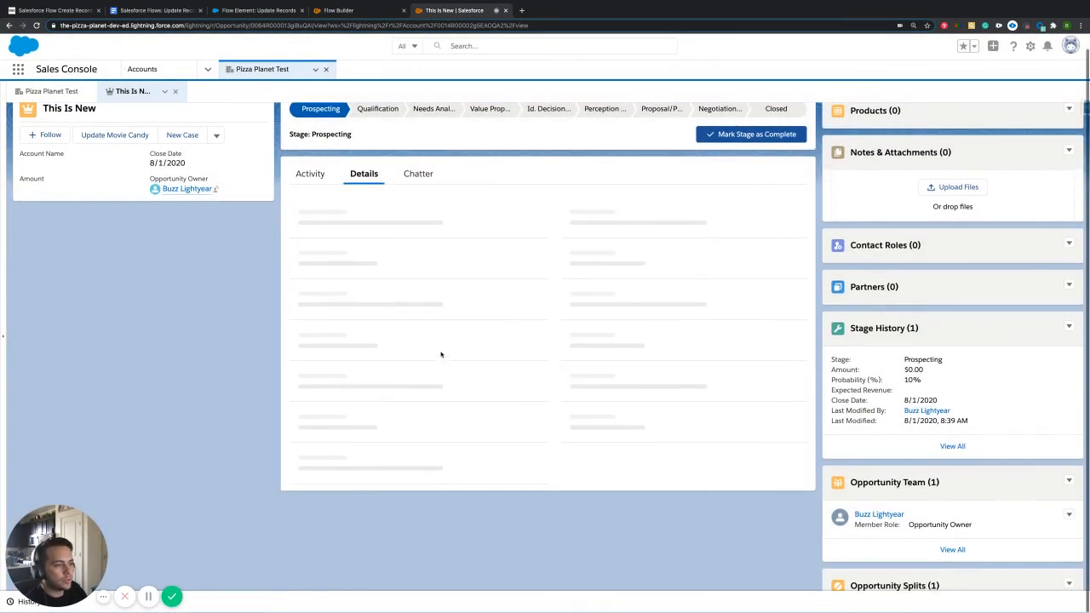
pyautogui.moveTo(340, 394); pyautogui.dragTo(299, 392)
pyautogui.click(535, 392)
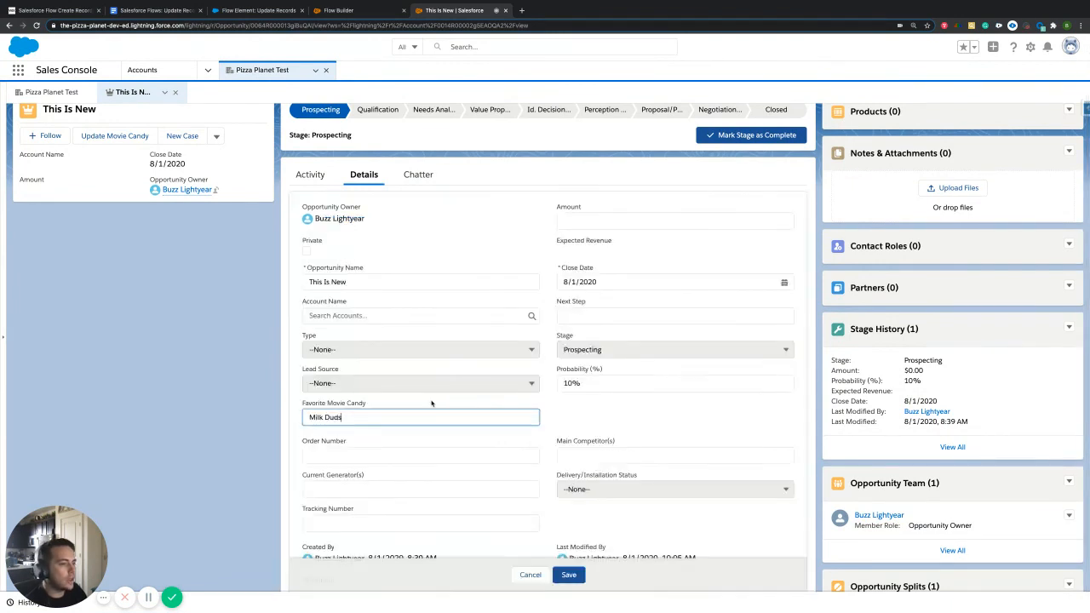
pyautogui.moveTo(359, 451); pyautogui.dragTo(297, 451)
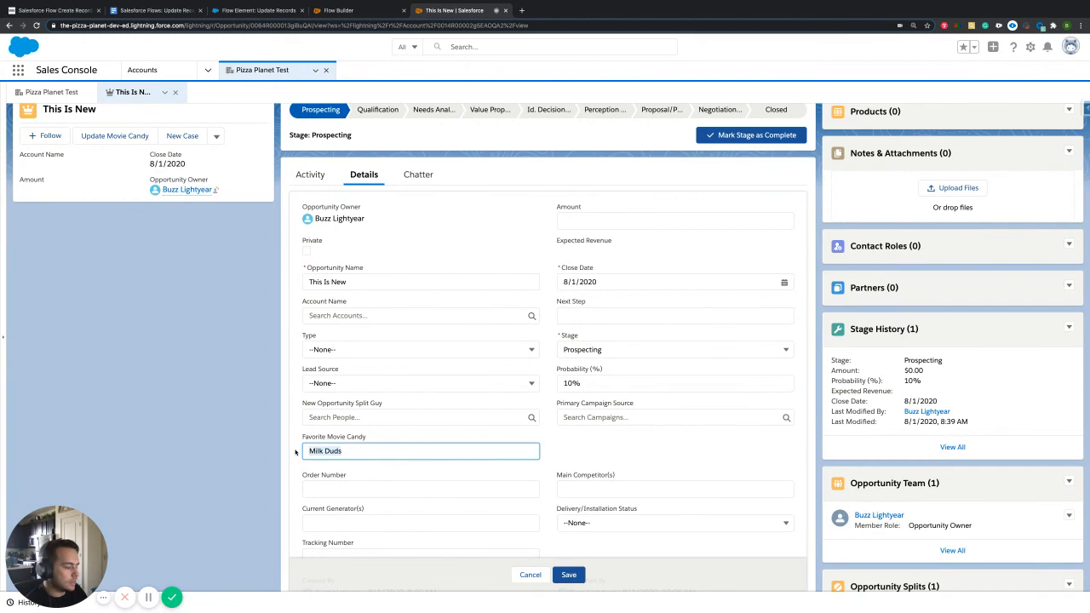
pyautogui.press('BackSpace')
pyautogui.click(569, 575)
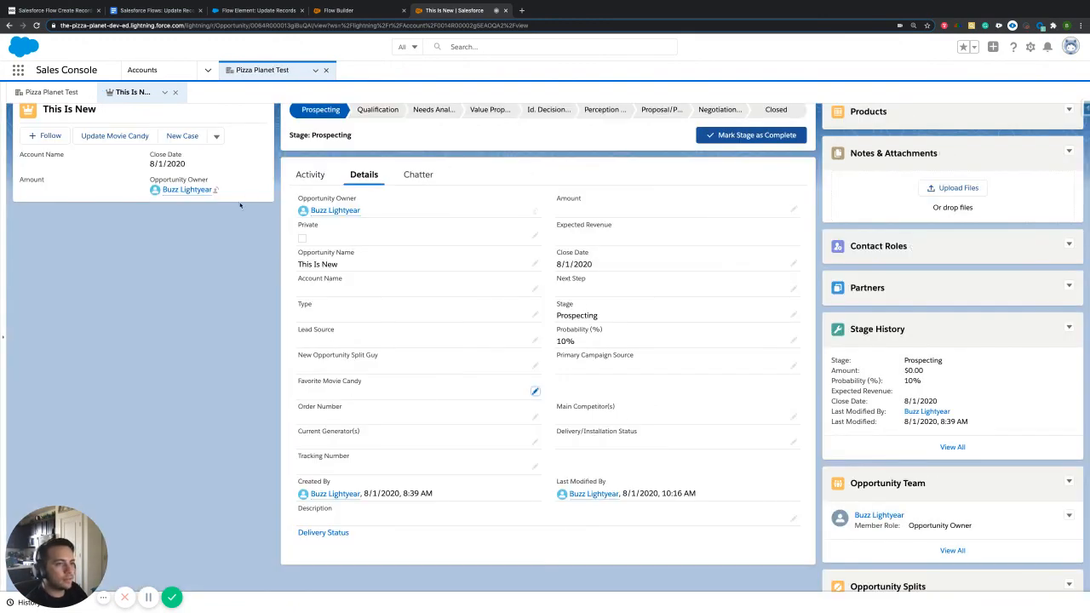
# Run Update Movie Candy with Bottle Caps as the favorite movie candy and check the field on the opportunity.
pyautogui.click(124, 136)
pyautogui.click(351, 347)
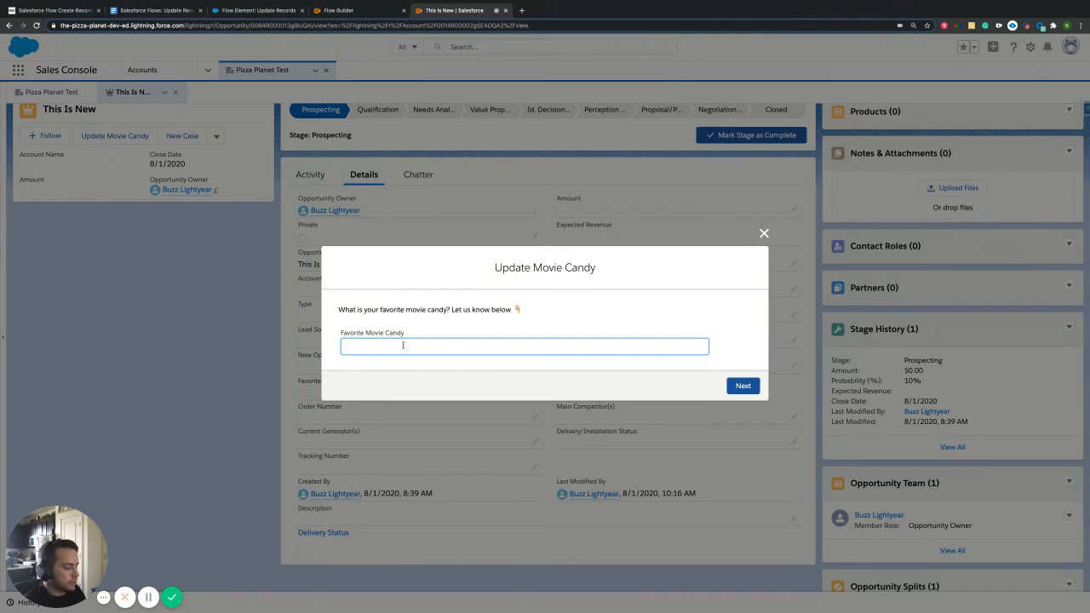
pyautogui.write('Bottle ')
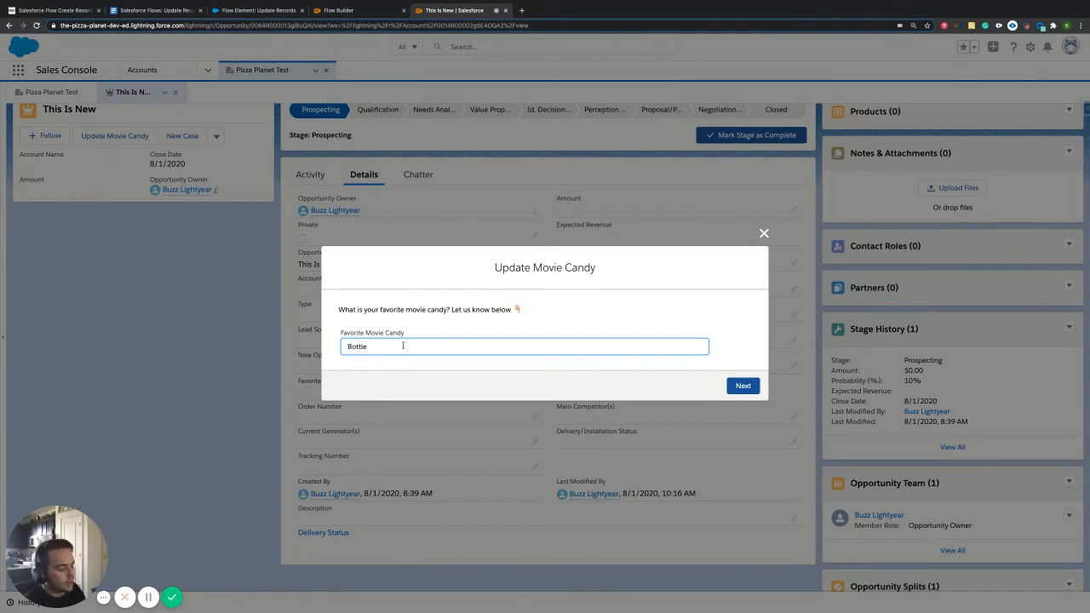
pyautogui.write('Caps')
pyautogui.click(734, 392)
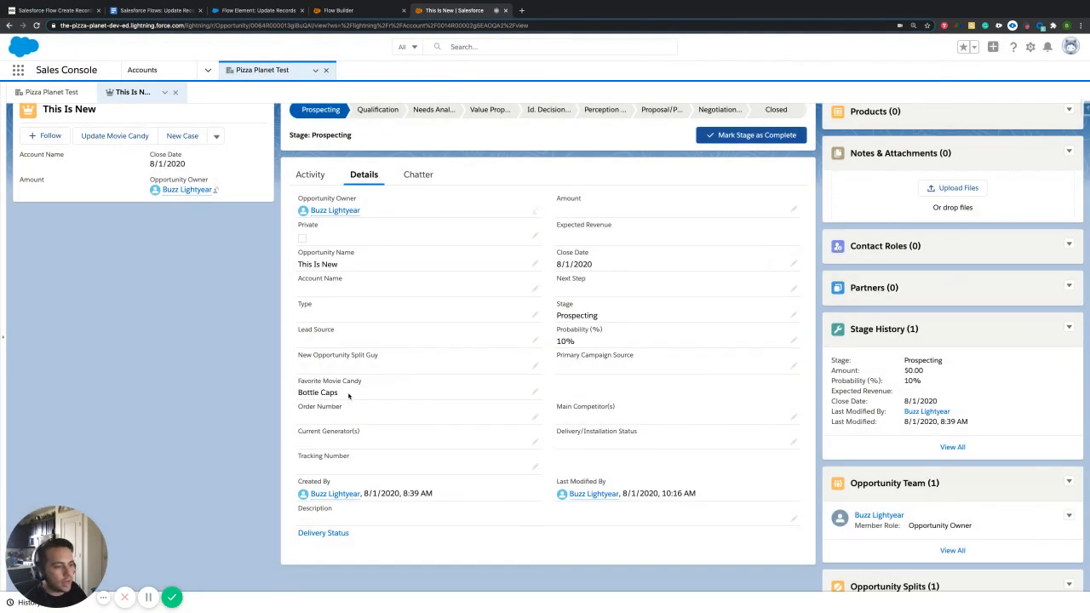
pyautogui.moveTo(348, 395); pyautogui.dragTo(296, 392)
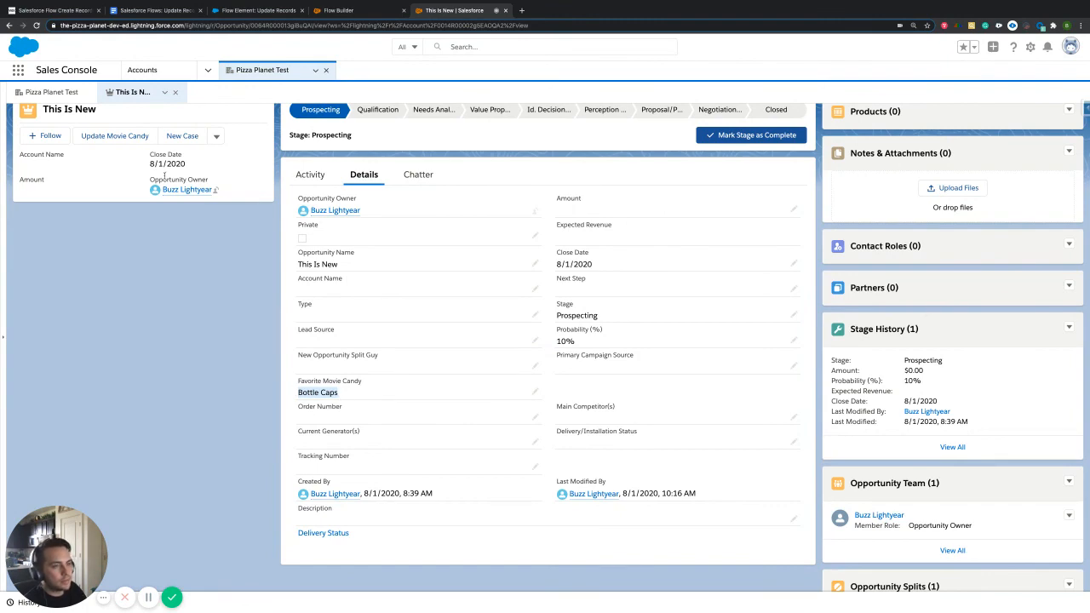
# Run Update Movie Candy again, replacing the prefilled candy with Milk Duds and submitting it.
pyautogui.click(114, 136)
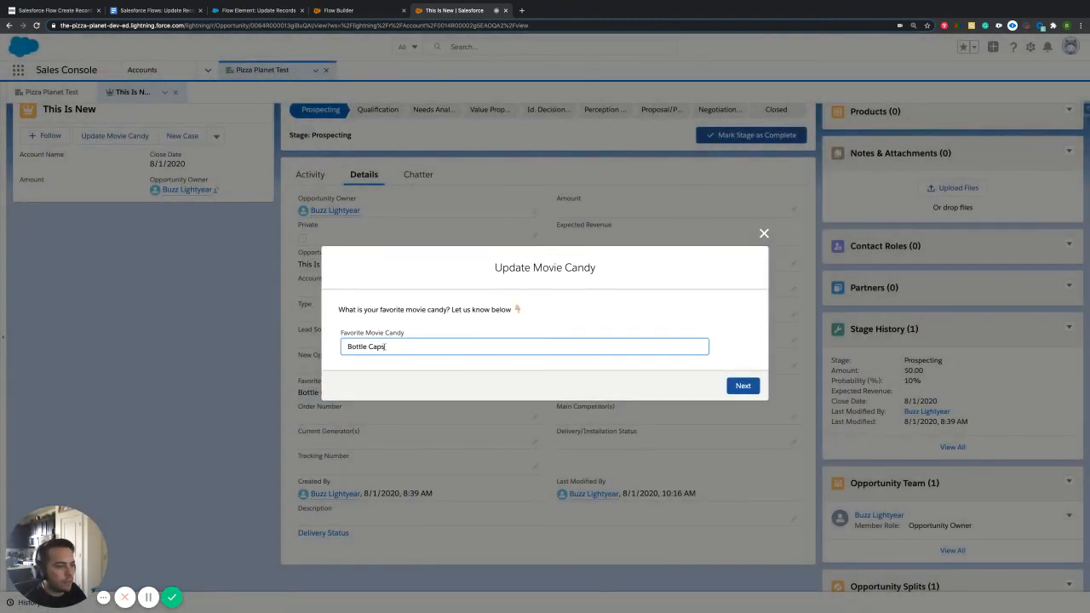
pyautogui.hotkey('ctrl', 'a')
pyautogui.press('BackSpace')
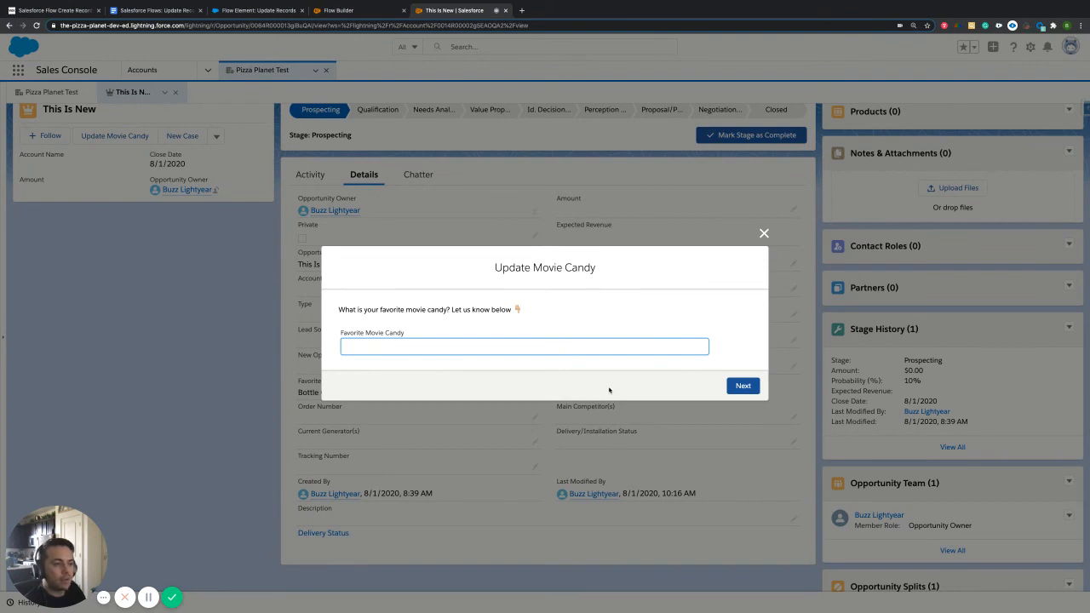
pyautogui.write('Po')
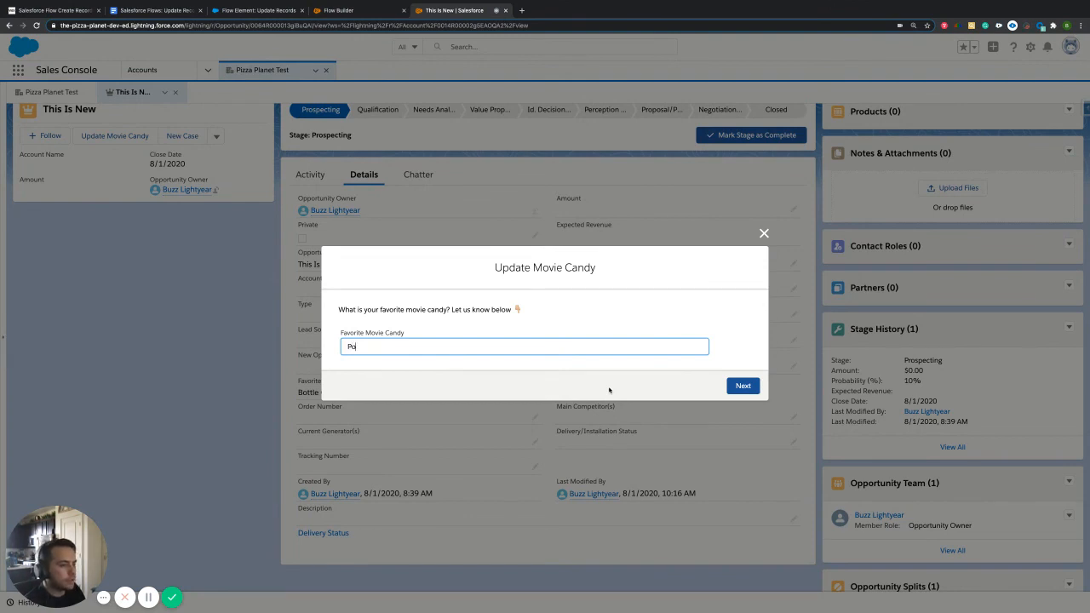
pyautogui.press('BackSpace')
pyautogui.press('BackSpace')
pyautogui.write('Milk Duds')
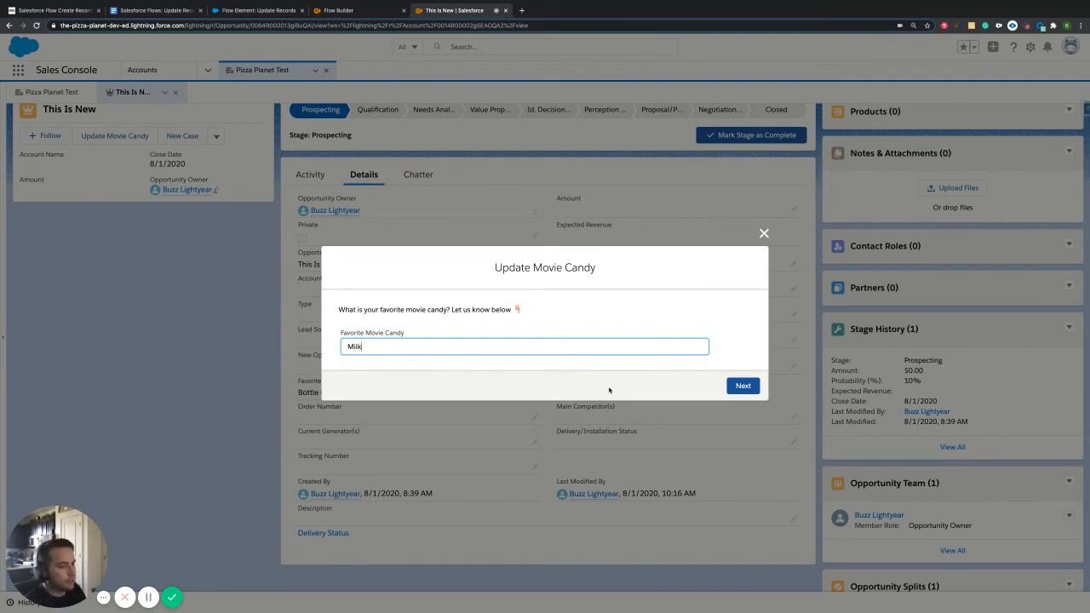
pyautogui.click(746, 387)
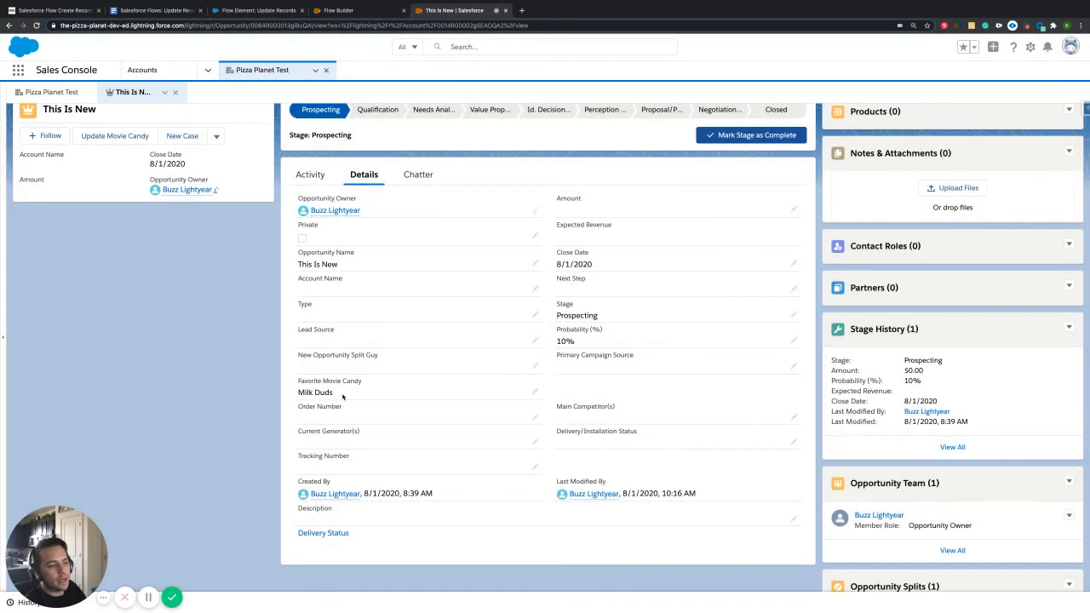
# Reopen Update Movie Candy to inspect the prefilled Favorite Movie Candy value, then close it without submitting.
pyautogui.click(120, 138)
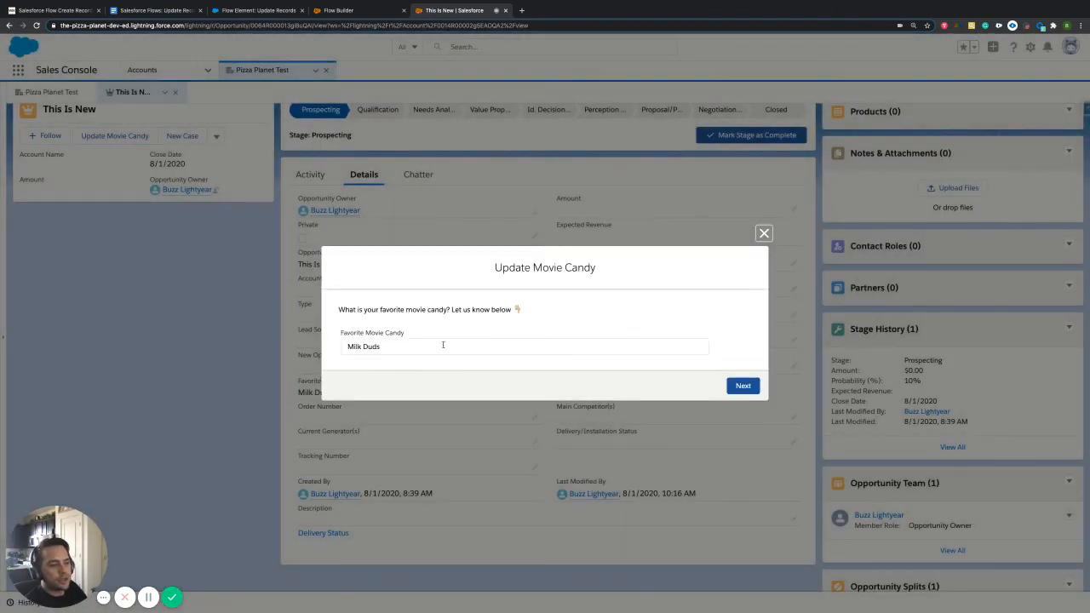
pyautogui.tripleClick(389, 344)
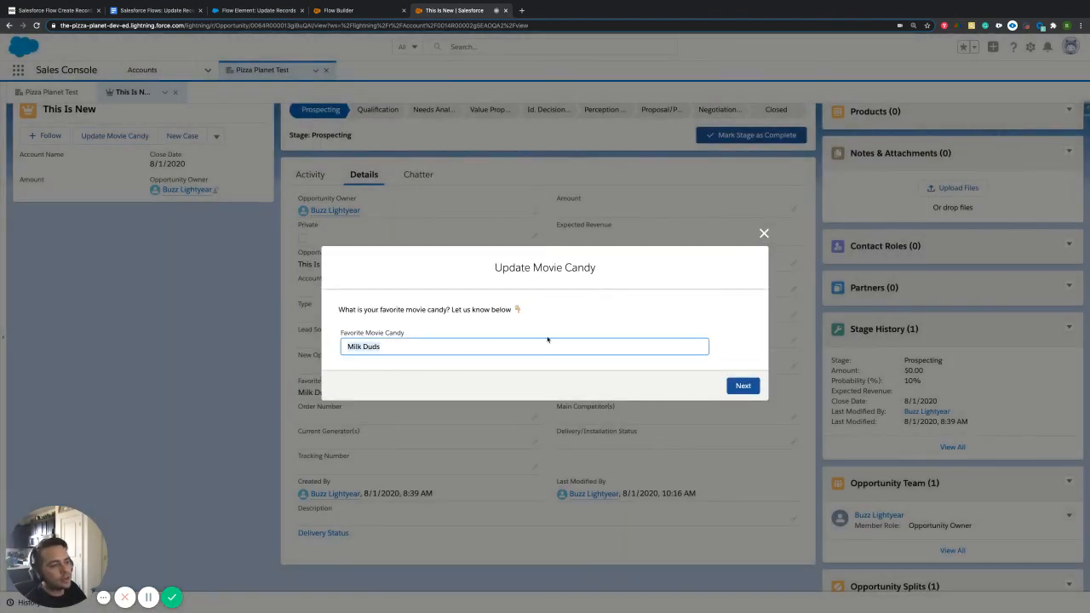
pyautogui.click(764, 234)
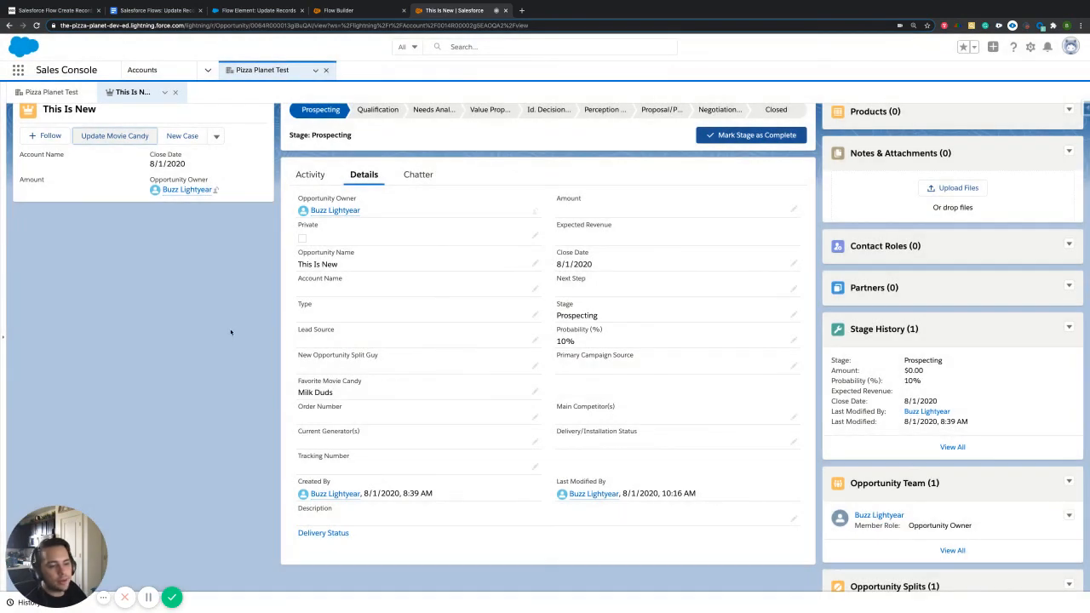